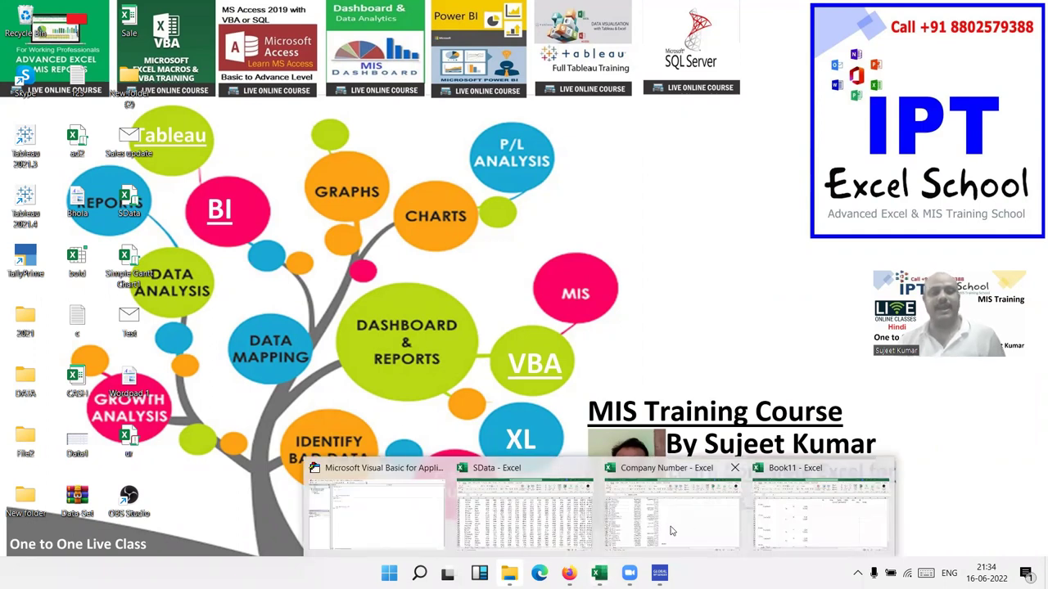
Bring the SData - Excel window forward so its Data sheet of names, cities and figures shows.
{"action": "left_click", "coordinate": [550, 527]}
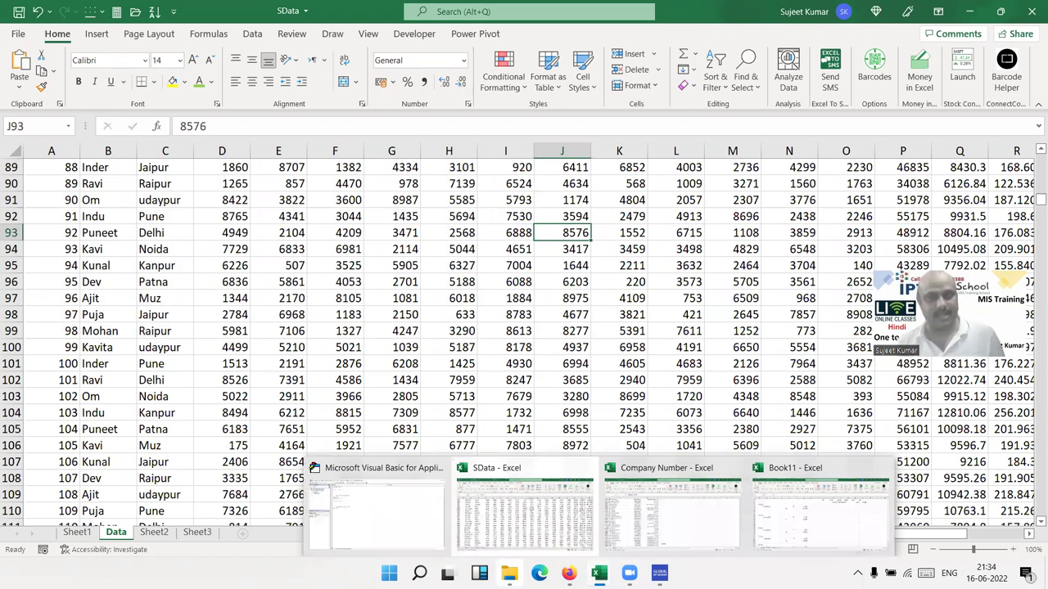
On Book11's Sheet2, enter 20 in D5 and 30 in G5.
{"action": "left_click", "coordinate": [806, 539]}
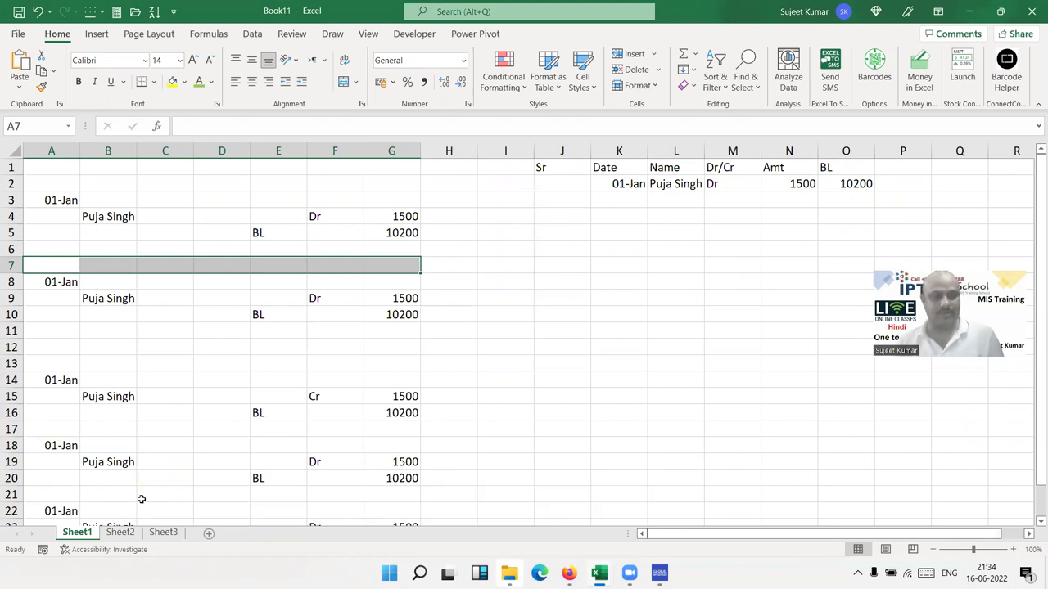
{"action": "left_click", "coordinate": [121, 533]}
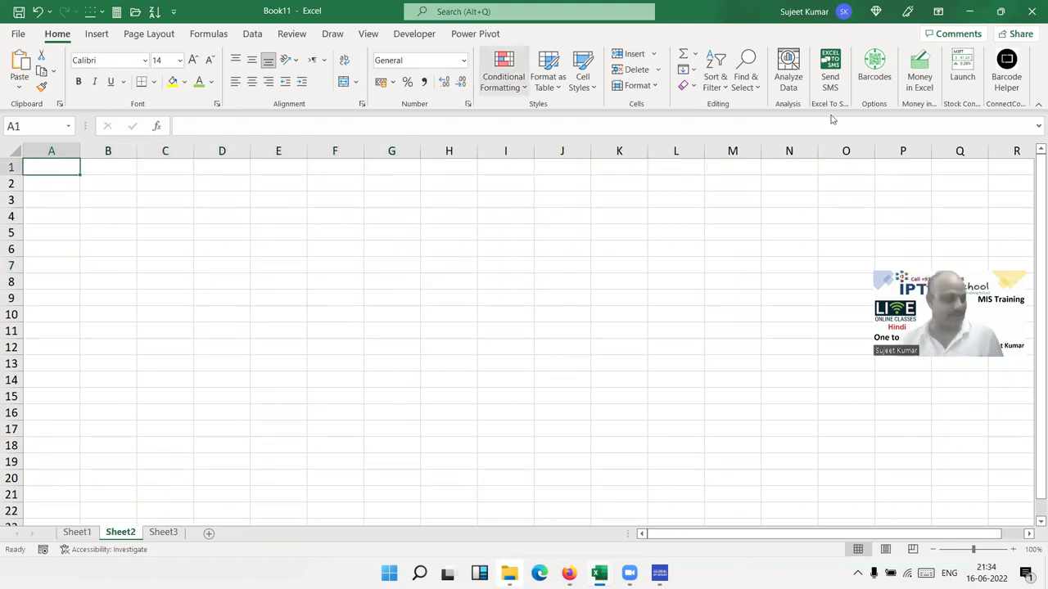
{"action": "left_click", "coordinate": [196, 227]}
{"action": "type", "text": "20"}
{"action": "key", "text": "Tab"}
{"action": "key", "text": "Tab"}
{"action": "key", "text": "Tab"}
{"action": "type", "text": "30"}
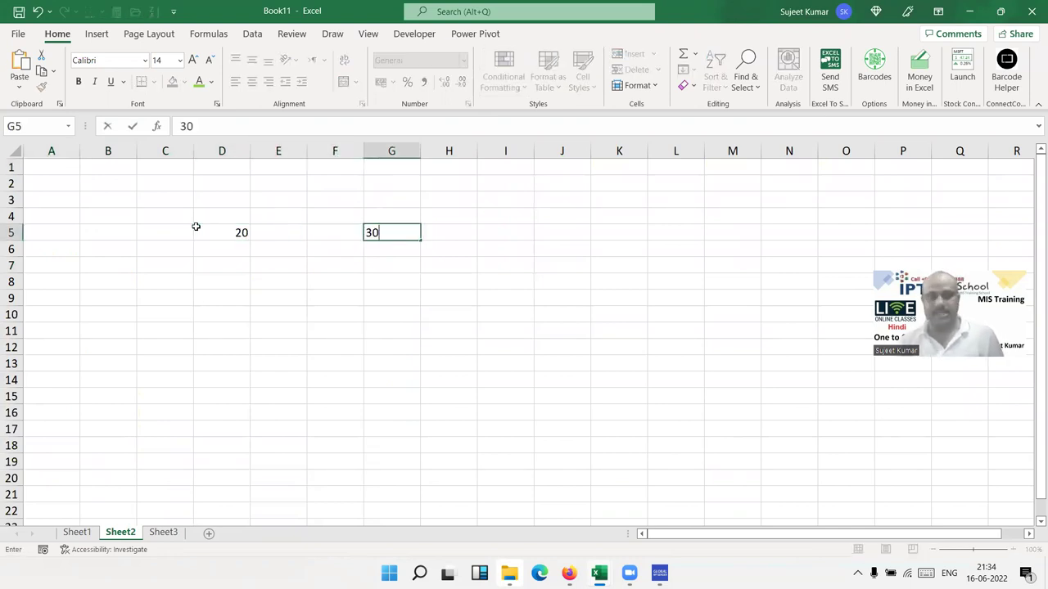
{"action": "key", "text": "Return"}
Paste D5's 20 over G5, undo it so G5 keeps 30, and reselect D5.
{"action": "left_click", "coordinate": [226, 230]}
{"action": "key", "text": "ctrl+c"}
{"action": "left_click", "coordinate": [393, 235]}
{"action": "key", "text": "ctrl+v"}
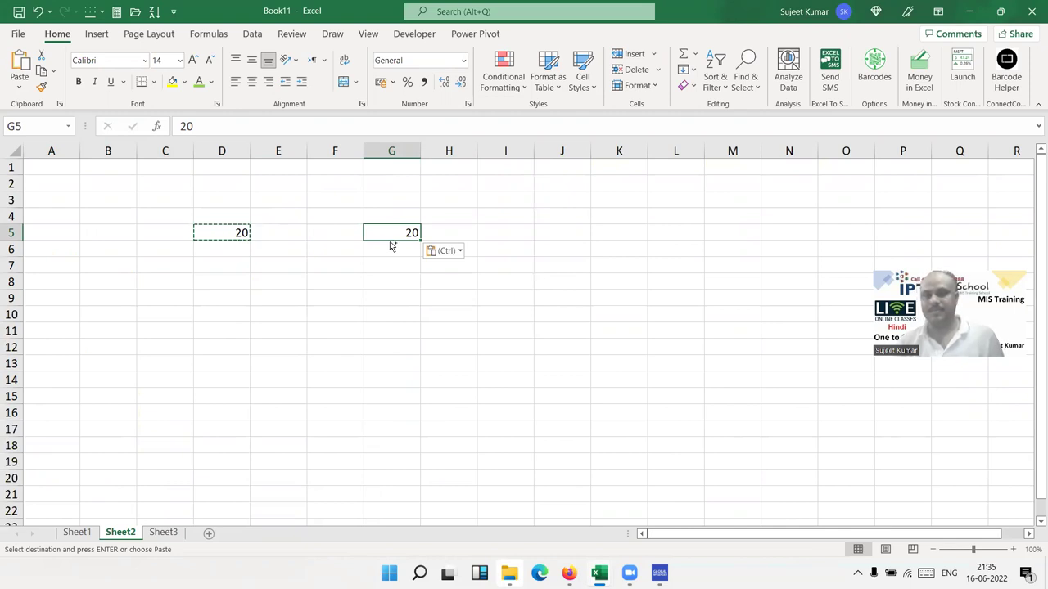
{"action": "key", "text": "ctrl+z"}
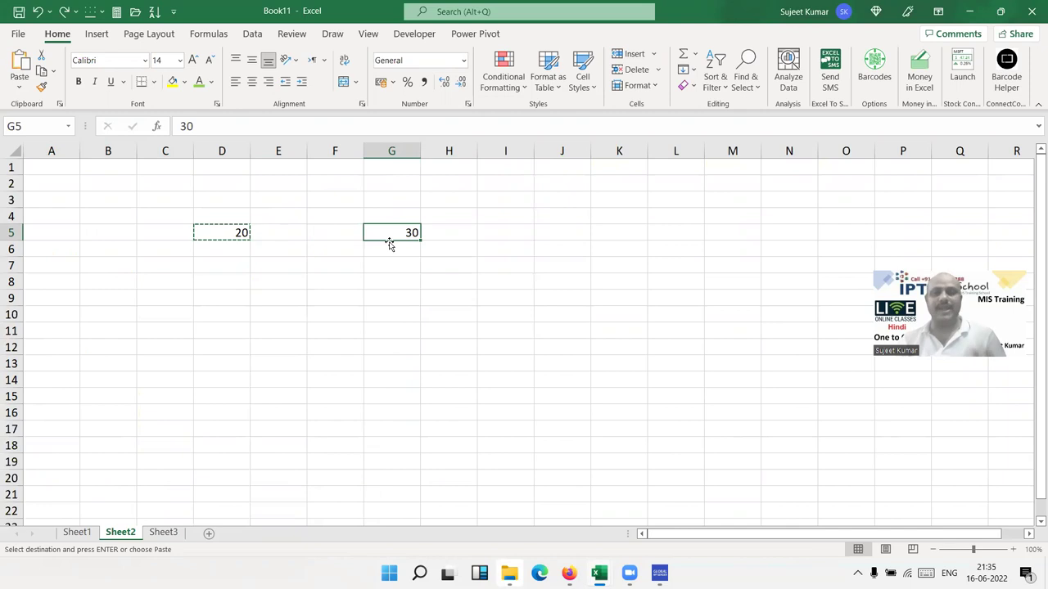
{"action": "key", "text": "Escape"}
{"action": "left_click_drag", "start_coordinate": [226, 232], "coordinate": [461, 243]}
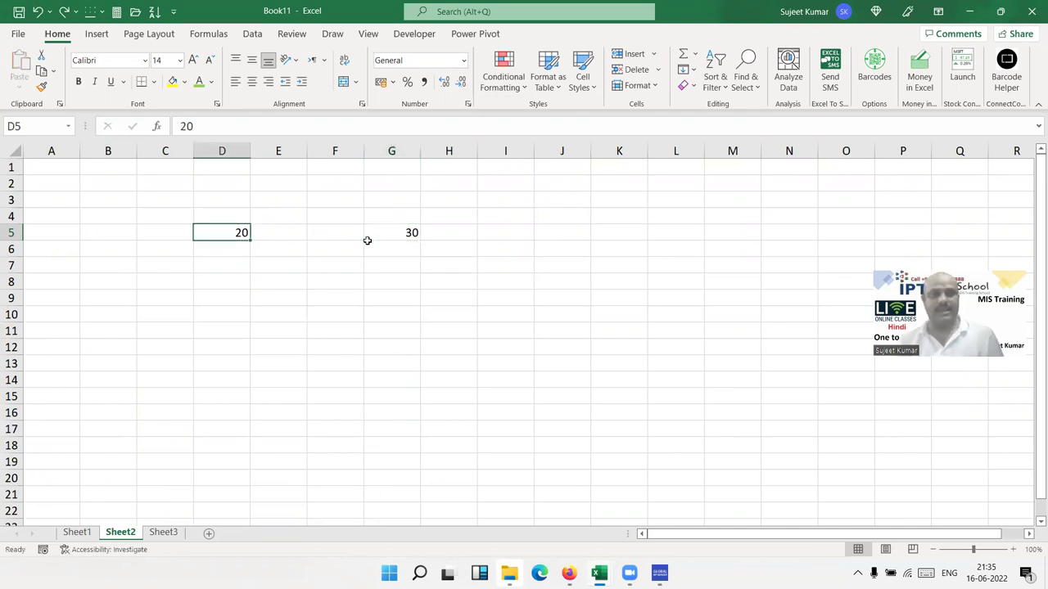
{"action": "left_click", "coordinate": [411, 245]}
{"action": "left_click", "coordinate": [227, 232]}
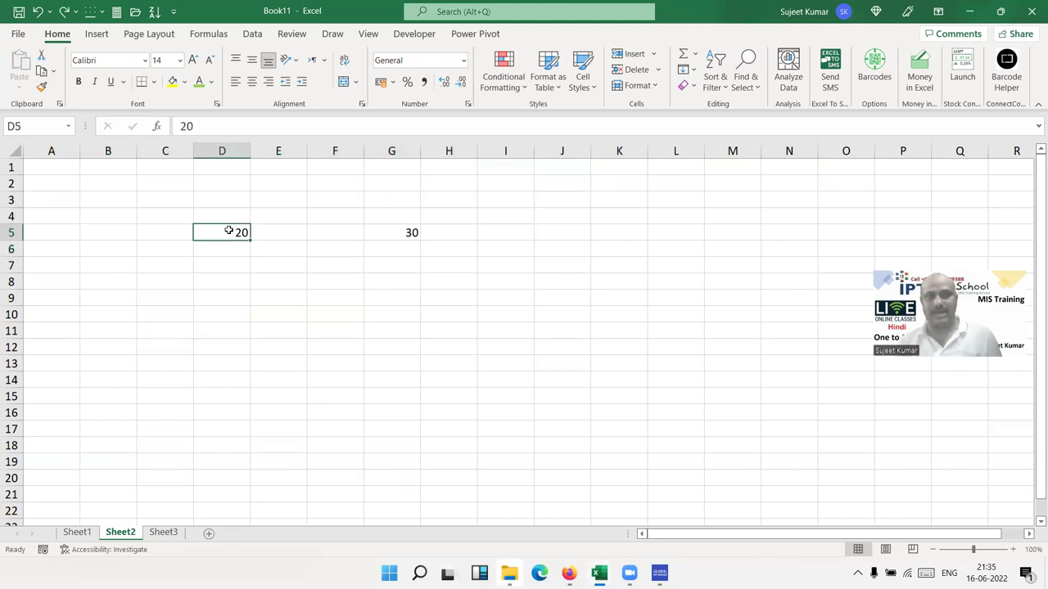
Paste Special D5's 20 onto G5 with the Add operation so G5 reads 50.
{"action": "key", "text": "ctrl+c"}
{"action": "right_click", "coordinate": [401, 234]}
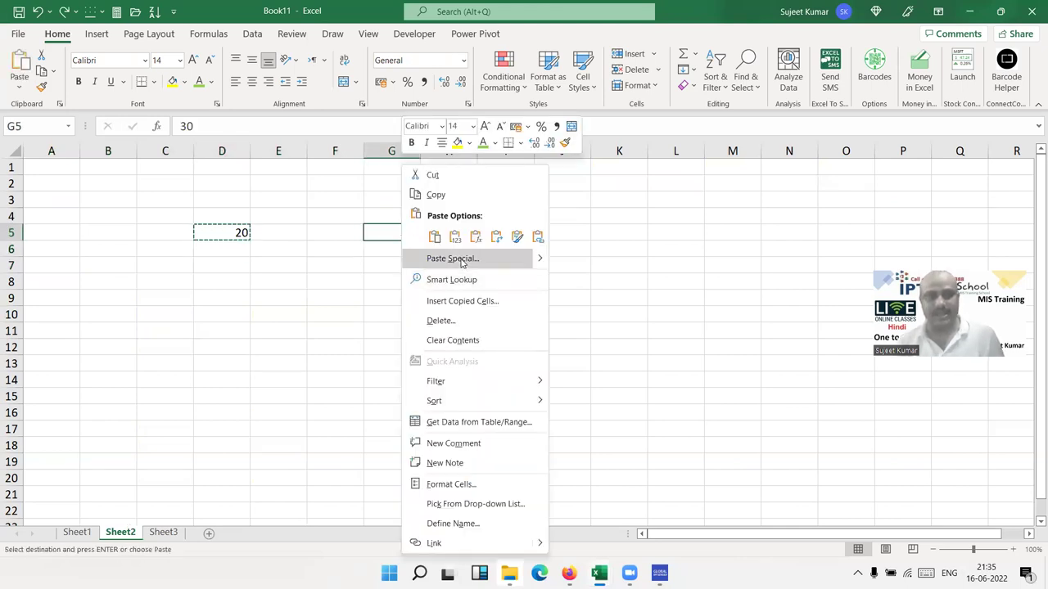
{"action": "left_click", "coordinate": [459, 258]}
{"action": "left_click_drag", "start_coordinate": [391, 148], "coordinate": [575, 76]}
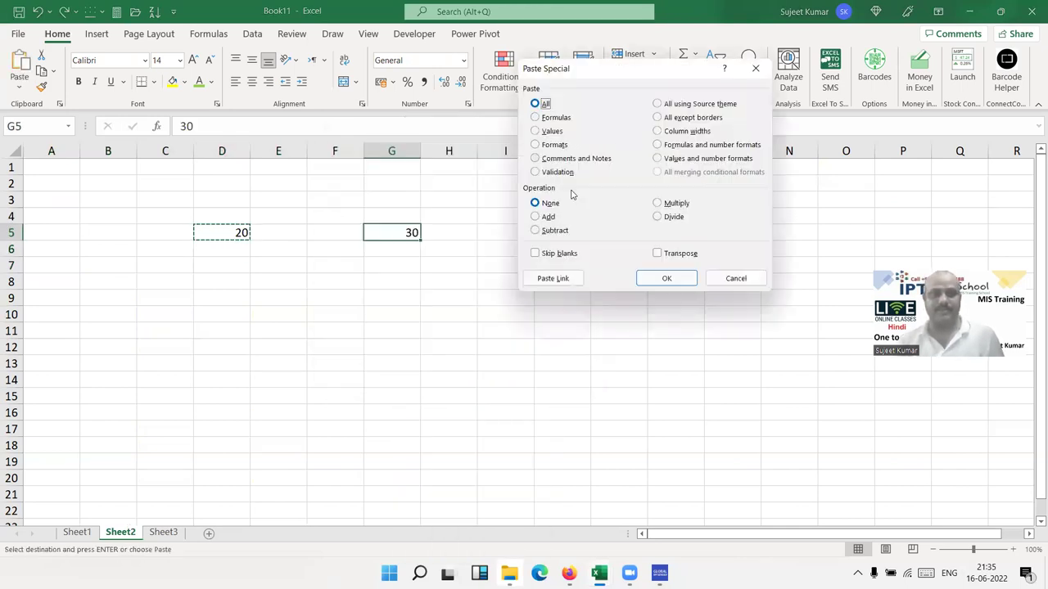
{"action": "left_click", "coordinate": [550, 218]}
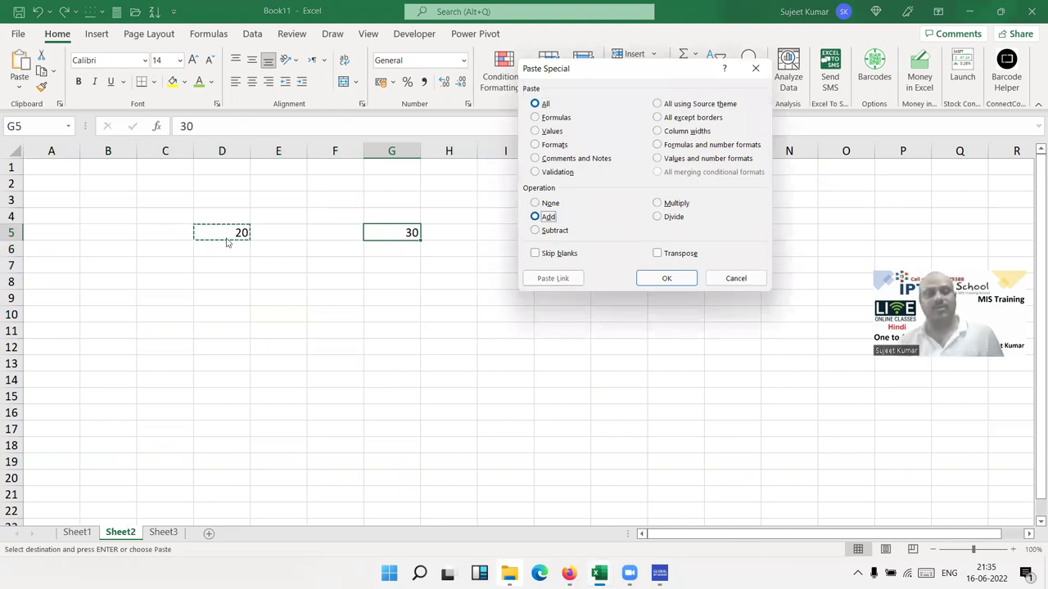
{"action": "left_click", "coordinate": [657, 279]}
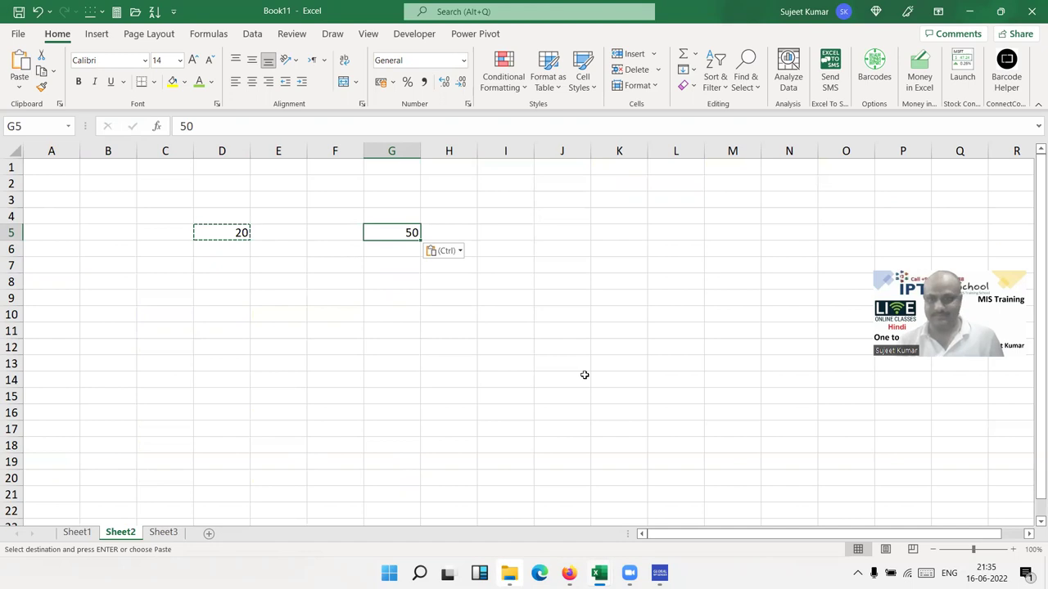
Clear the demo values from C5:H10.
{"action": "key", "text": "Escape"}
{"action": "left_click_drag", "start_coordinate": [435, 311], "coordinate": [192, 228]}
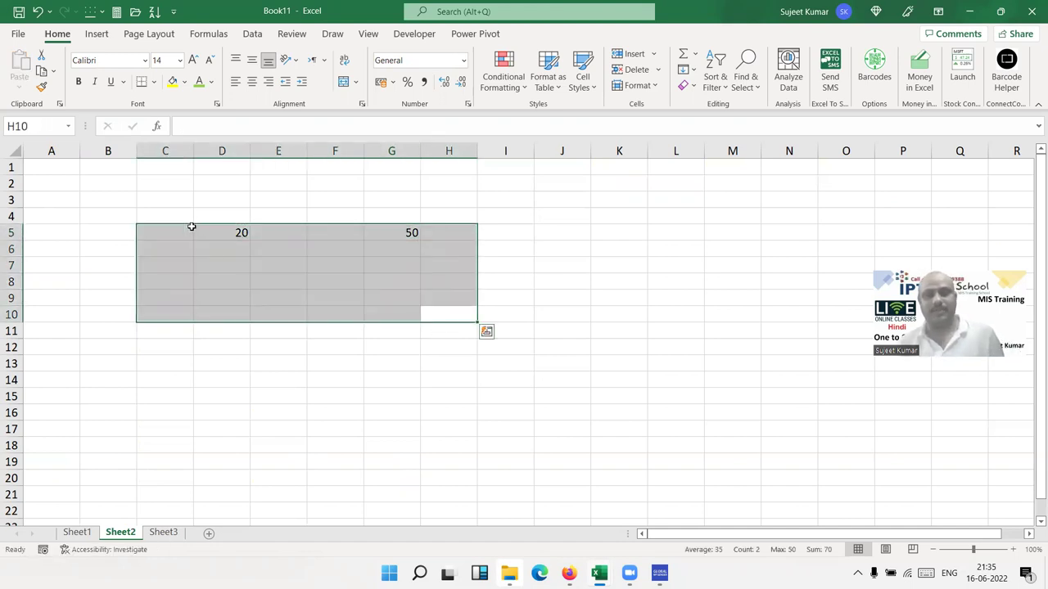
{"action": "key", "text": "Delete"}
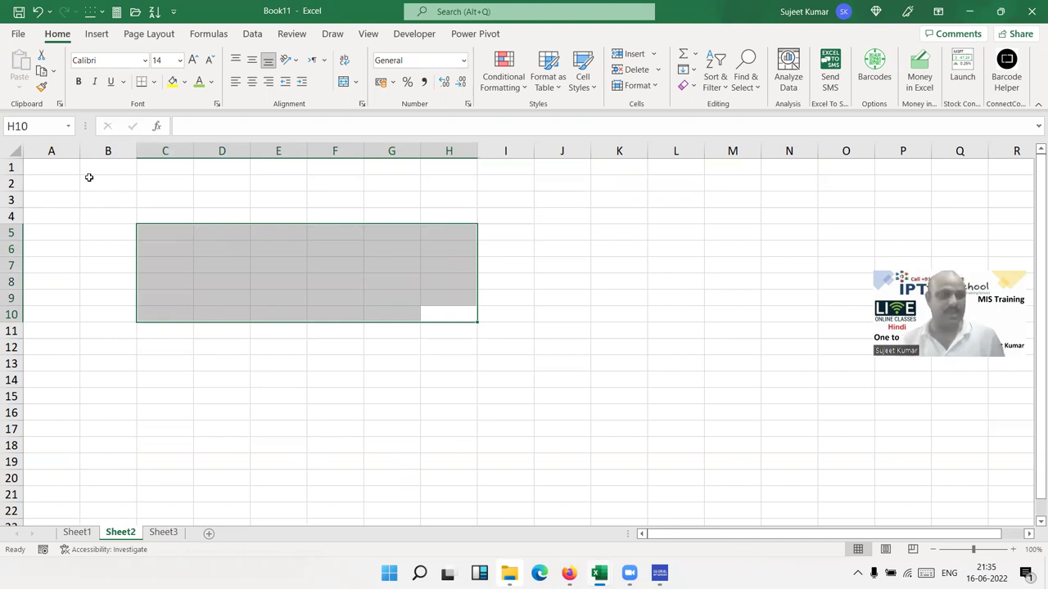
Enter 20% in A1, and enter 20 in B1 with Percent Style so it shows 2000%.
{"action": "scroll", "coordinate": [83, 199], "scroll_direction": "up", "scroll_amount": 2, "text": "ctrl"}
{"action": "scroll", "coordinate": [85, 188], "scroll_direction": "up", "scroll_amount": 1, "text": "ctrl"}
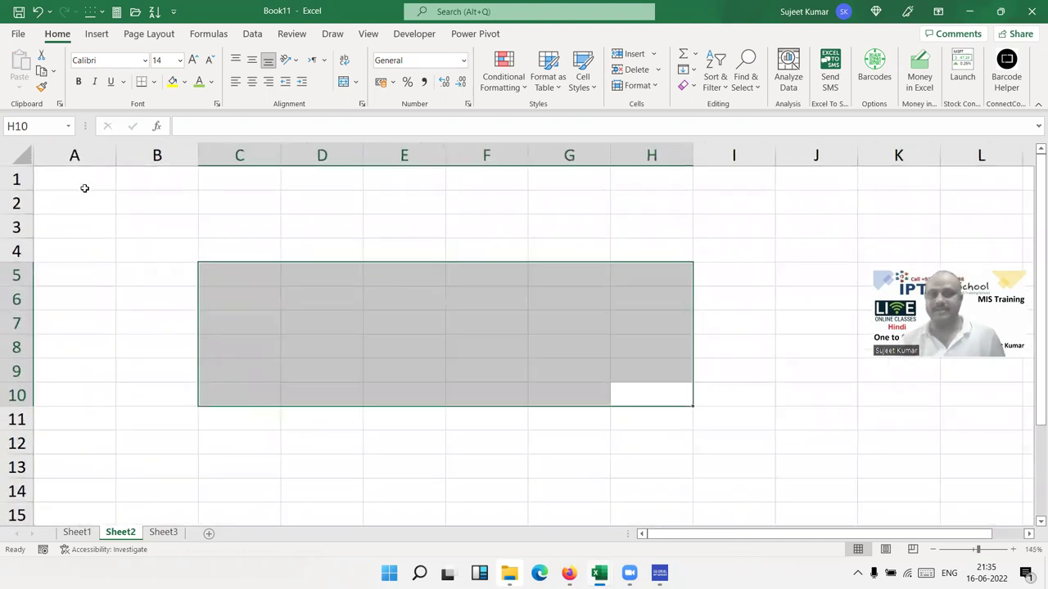
{"action": "left_click", "coordinate": [84, 188]}
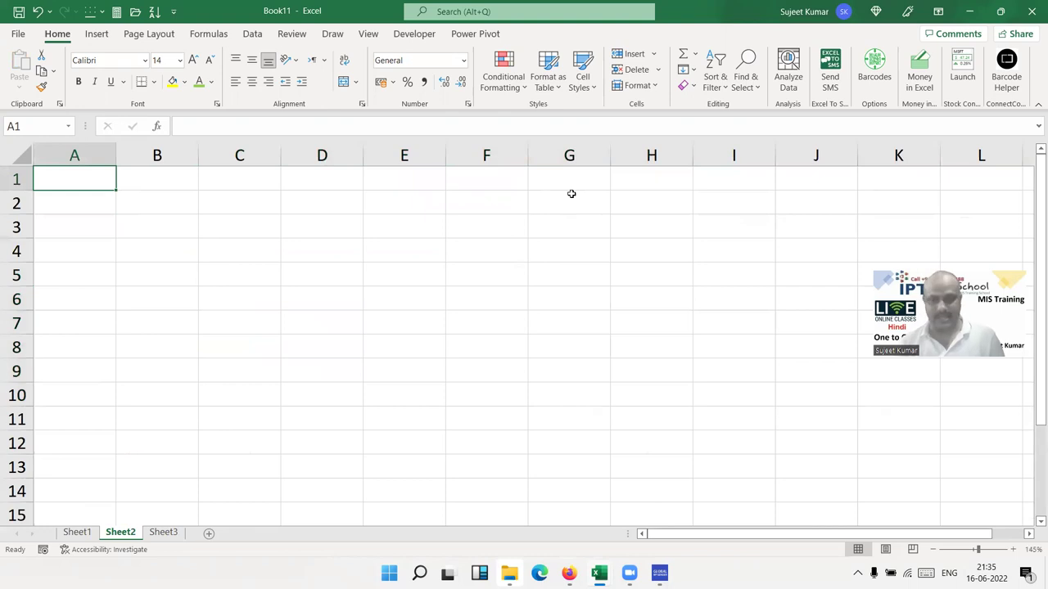
{"action": "type", "text": "20"}
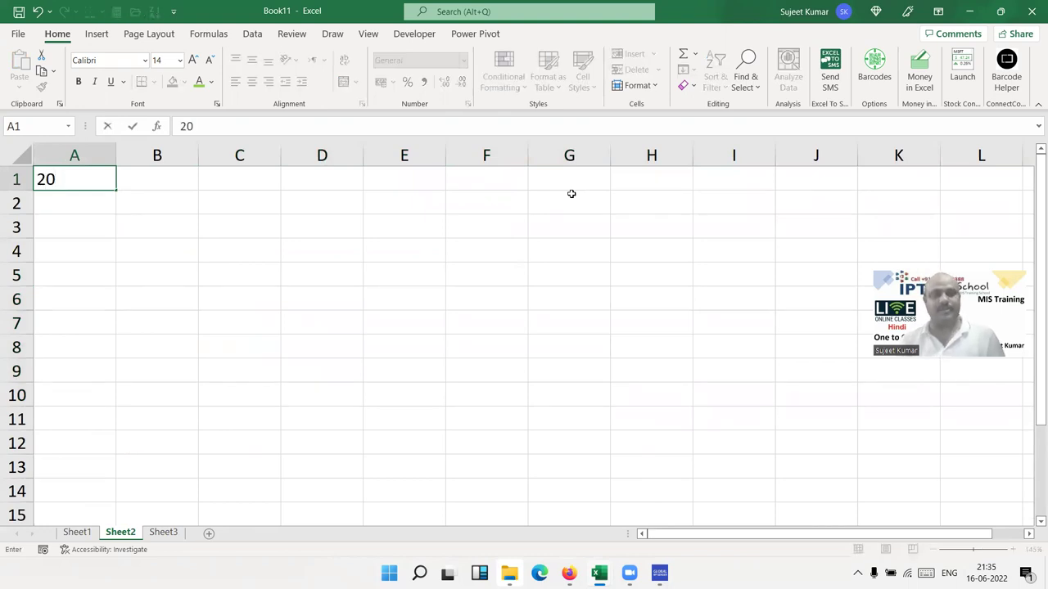
{"action": "type", "text": "%"}
{"action": "key", "text": "Return"}
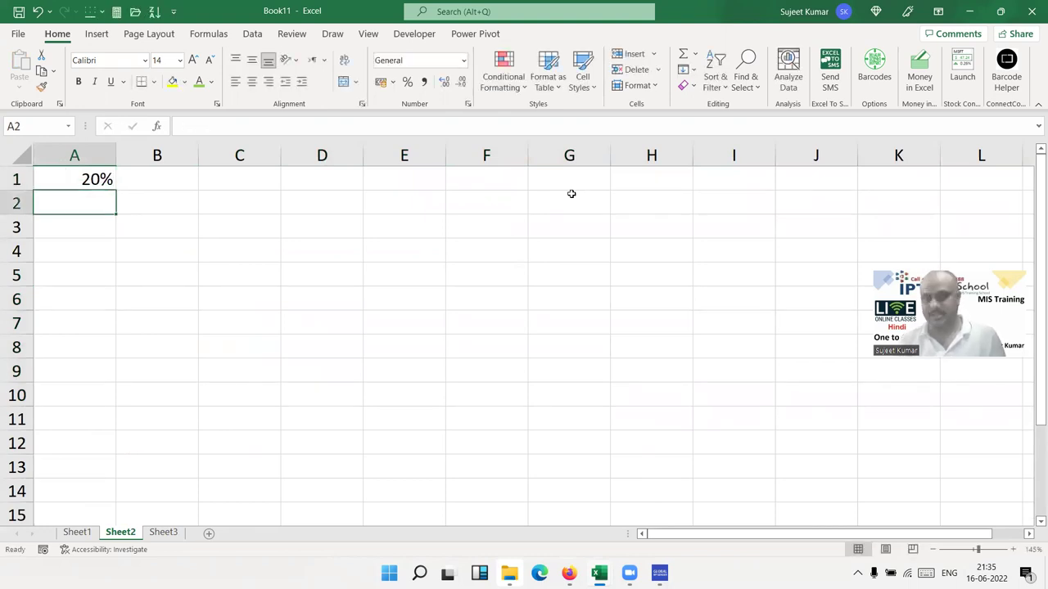
{"action": "key", "text": "Up"}
{"action": "key", "text": "Right"}
{"action": "type", "text": "20"}
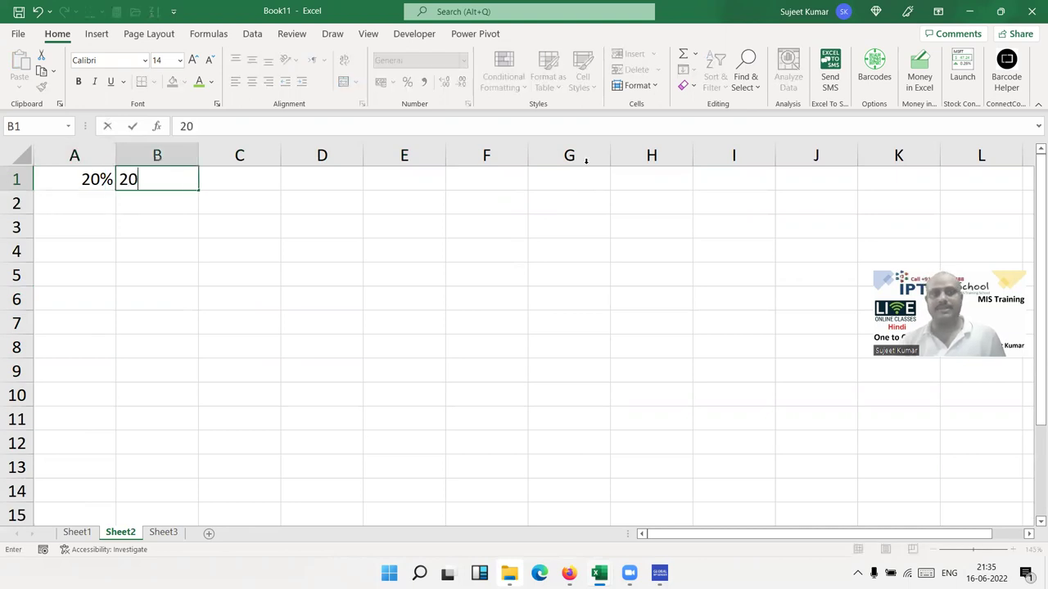
{"action": "key", "text": "Return"}
{"action": "key", "text": "Up"}
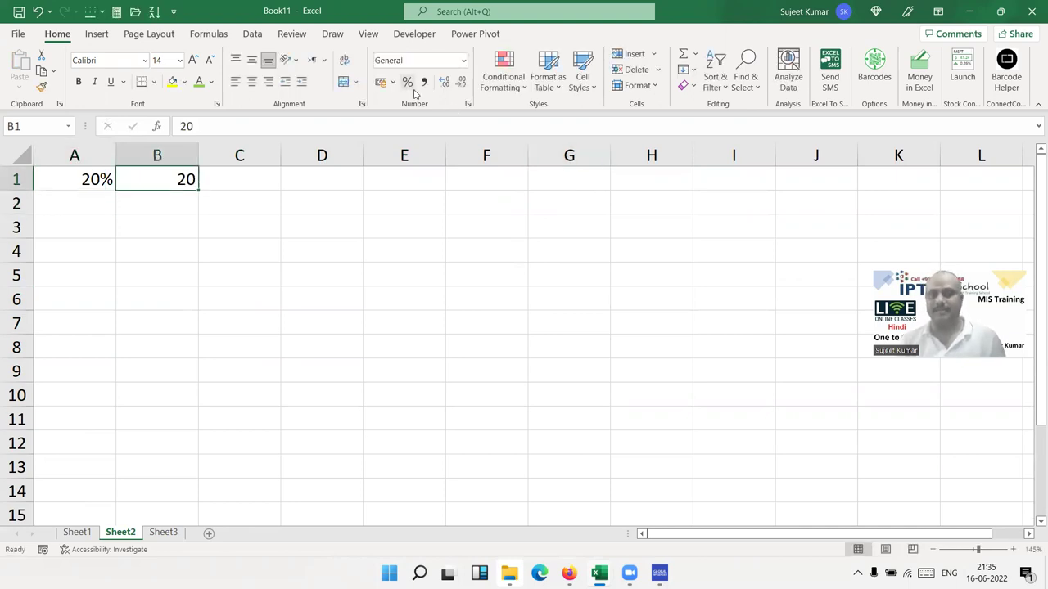
{"action": "left_click", "coordinate": [407, 82]}
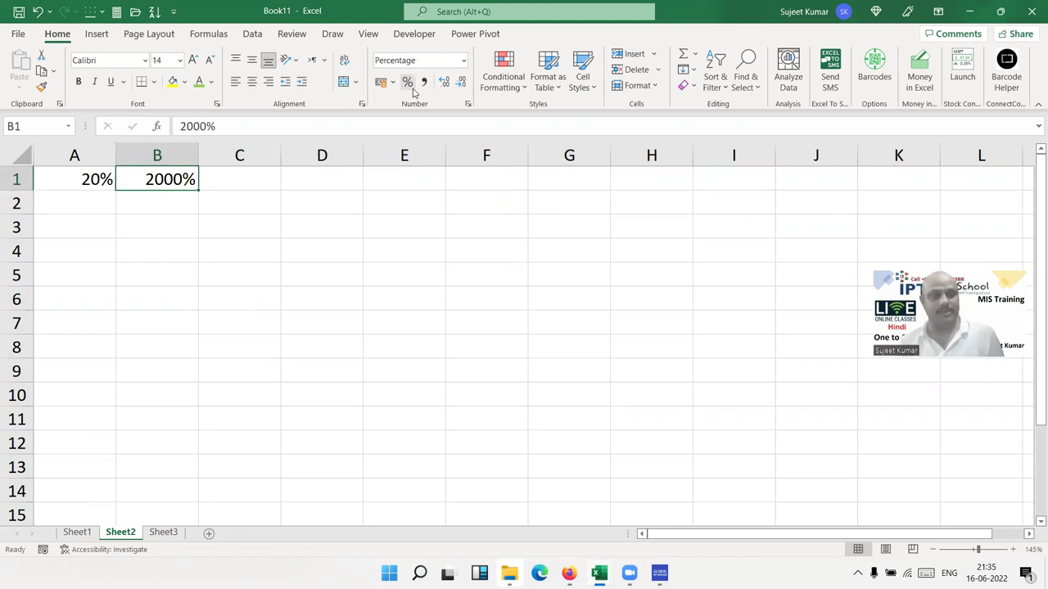
Add a 1=100% note in B2 and show 0.20 in C1 as 20%.
{"action": "left_click", "coordinate": [159, 208]}
{"action": "type", "text": "1=100"}
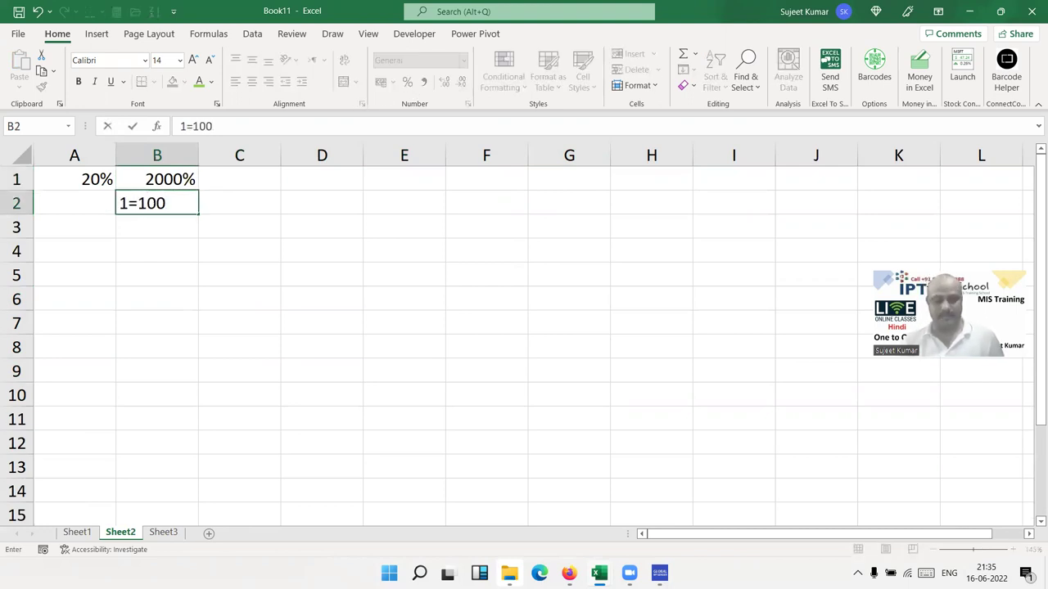
{"action": "type", "text": "%"}
{"action": "key", "text": "Return"}
{"action": "key", "text": "Up"}
{"action": "key", "text": "Up"}
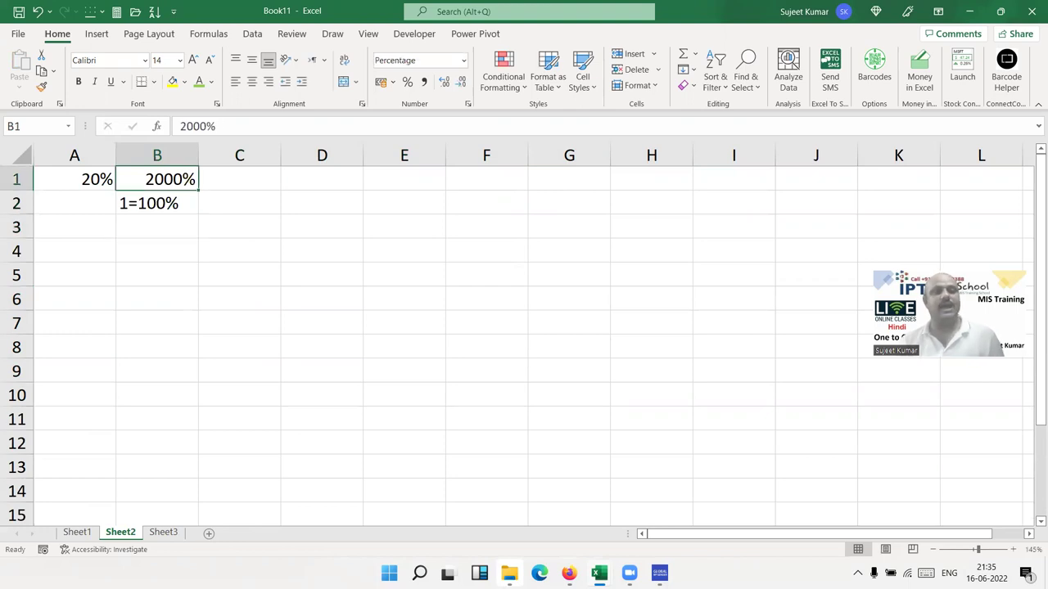
{"action": "key", "text": "Right"}
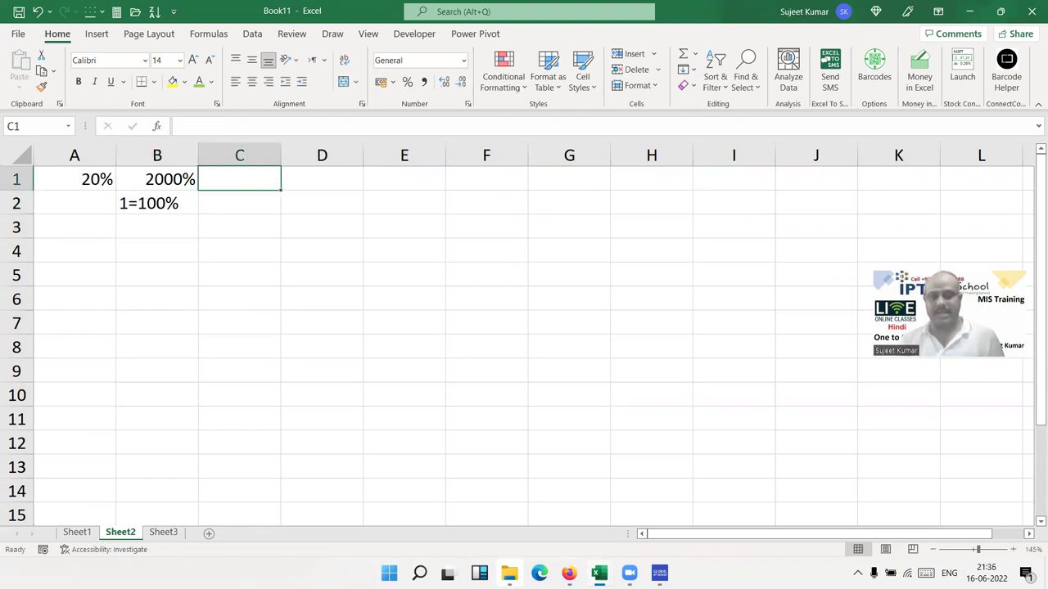
{"action": "type", "text": "0.20"}
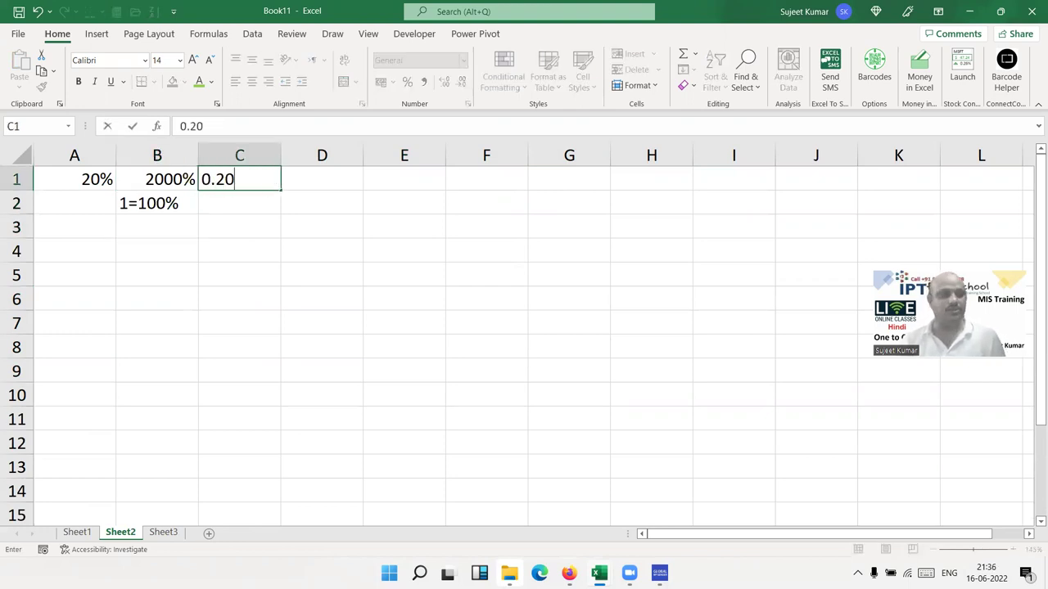
{"action": "key", "text": "Return"}
{"action": "key", "text": "Up"}
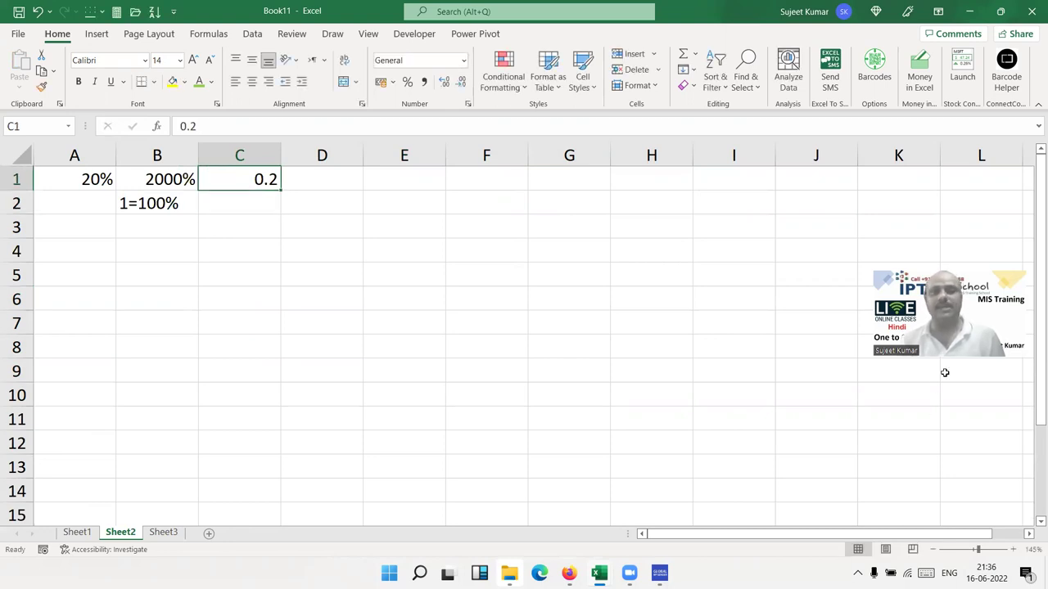
{"action": "left_click", "coordinate": [407, 83]}
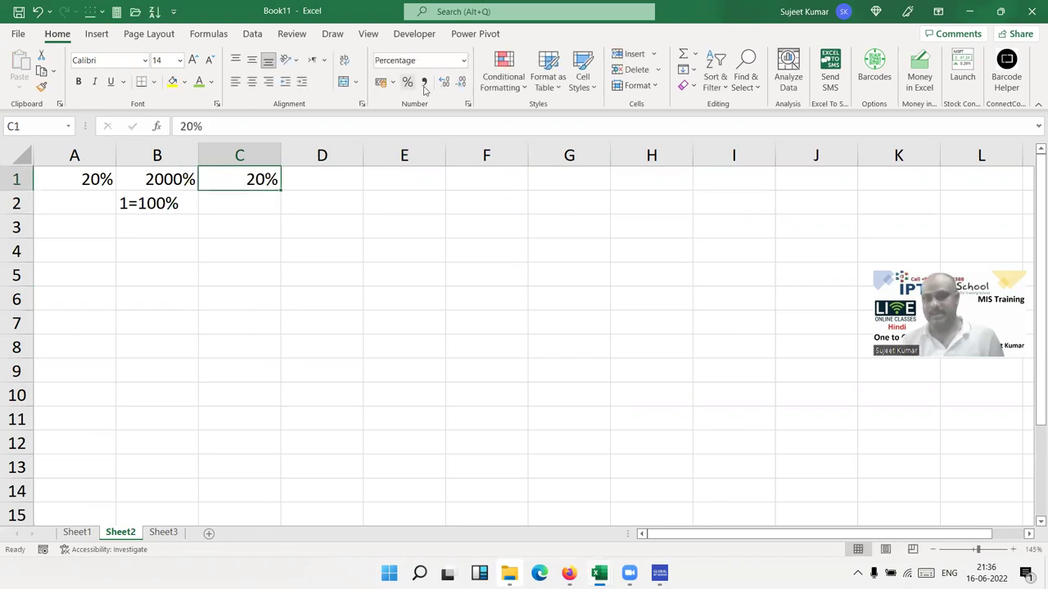
{"action": "left_click", "coordinate": [87, 242]}
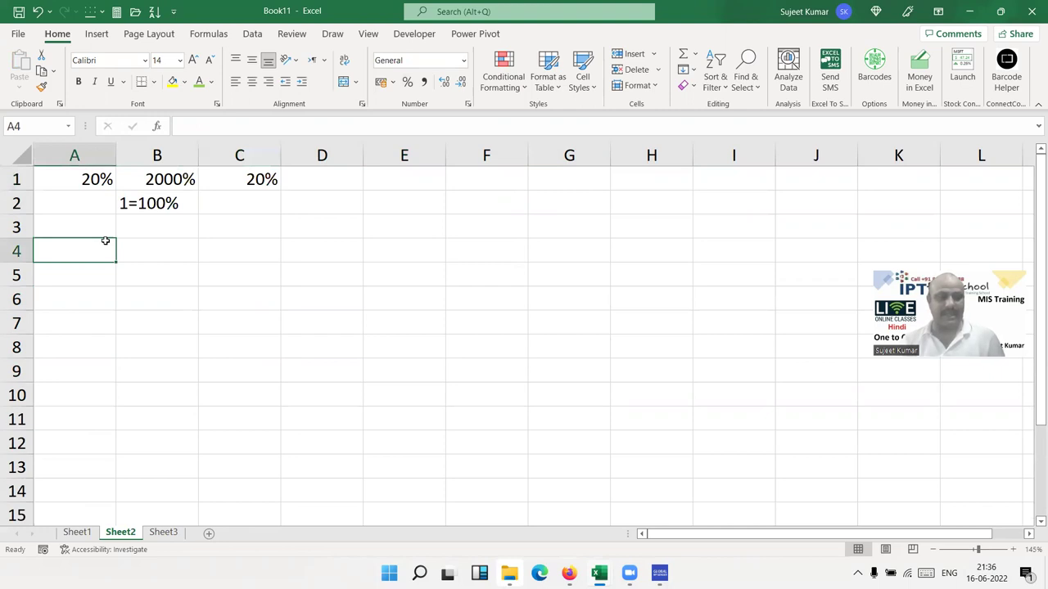
Label A4 with % and enter =RANDBETWEEN(10,90) in A5.
{"action": "type", "text": "%"}
{"action": "key", "text": "Return"}
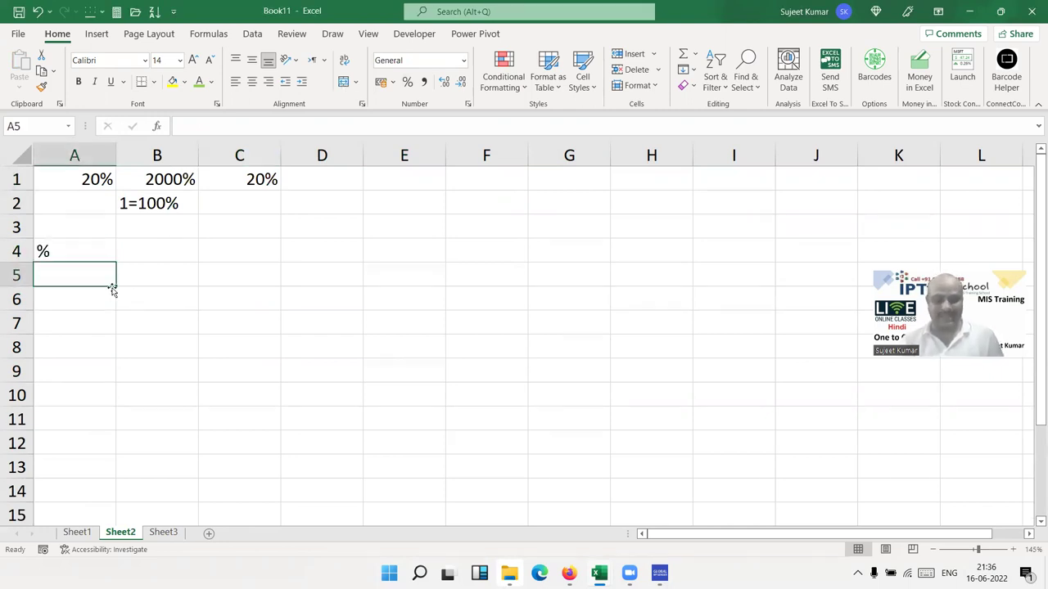
{"action": "type", "text": "=ra"}
{"action": "key", "text": "Down"}
{"action": "key", "text": "Down"}
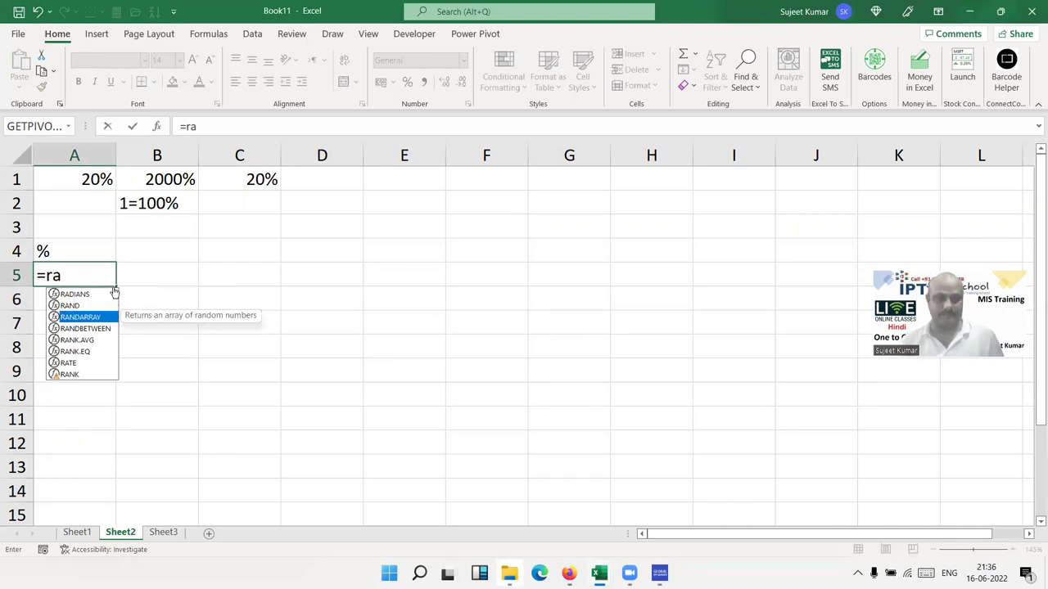
{"action": "key", "text": "Down"}
{"action": "key", "text": "Tab"}
{"action": "type", "text": "10,90"}
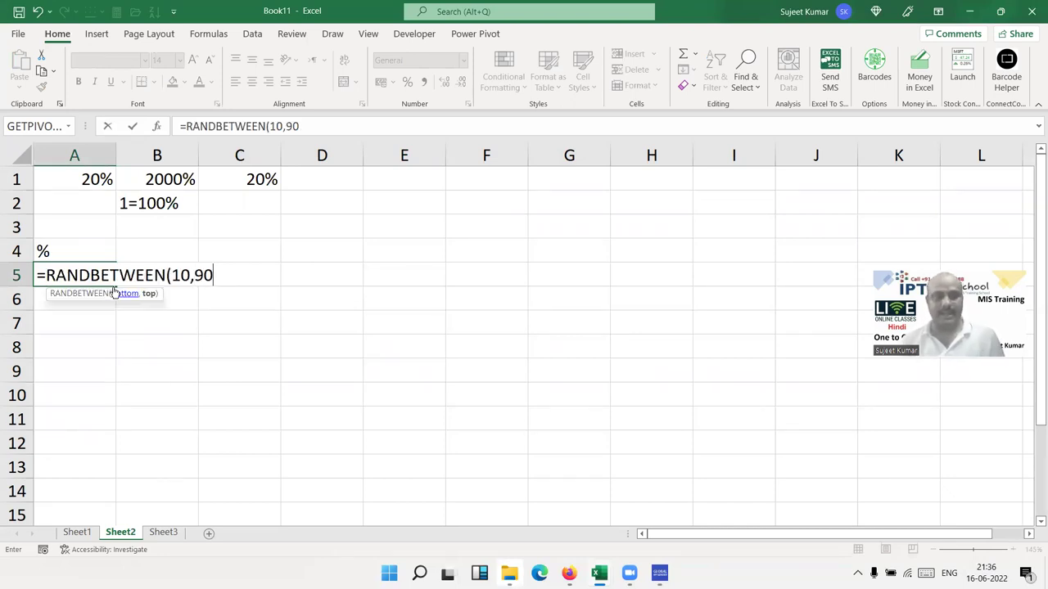
{"action": "key", "text": "Return"}
Fill the formula across A5:F11, paste it back as values, and apply Percent Style to A5.
{"action": "left_click_drag", "start_coordinate": [105, 275], "coordinate": [523, 418]}
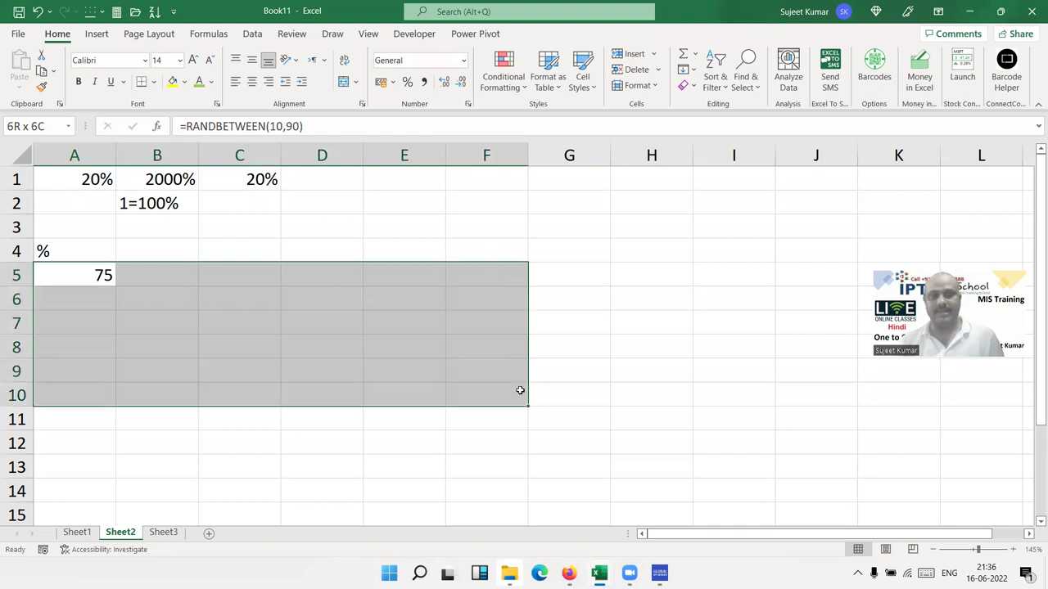
{"action": "key", "text": "ctrl+v"}
{"action": "key", "text": "ctrl+c"}
{"action": "left_click", "coordinate": [20, 81]}
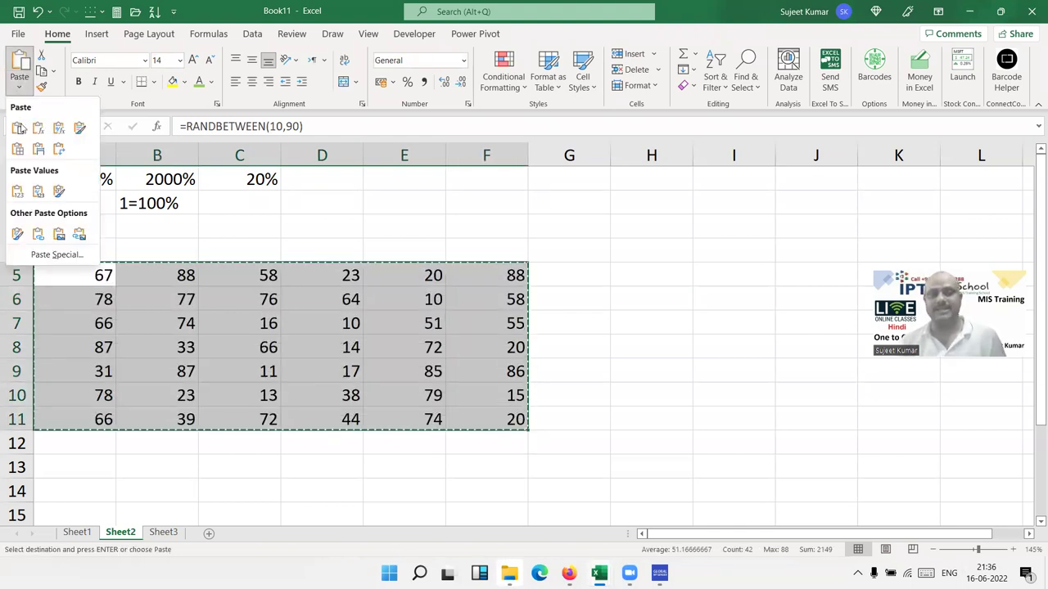
{"action": "left_click", "coordinate": [15, 191]}
{"action": "left_click", "coordinate": [508, 370]}
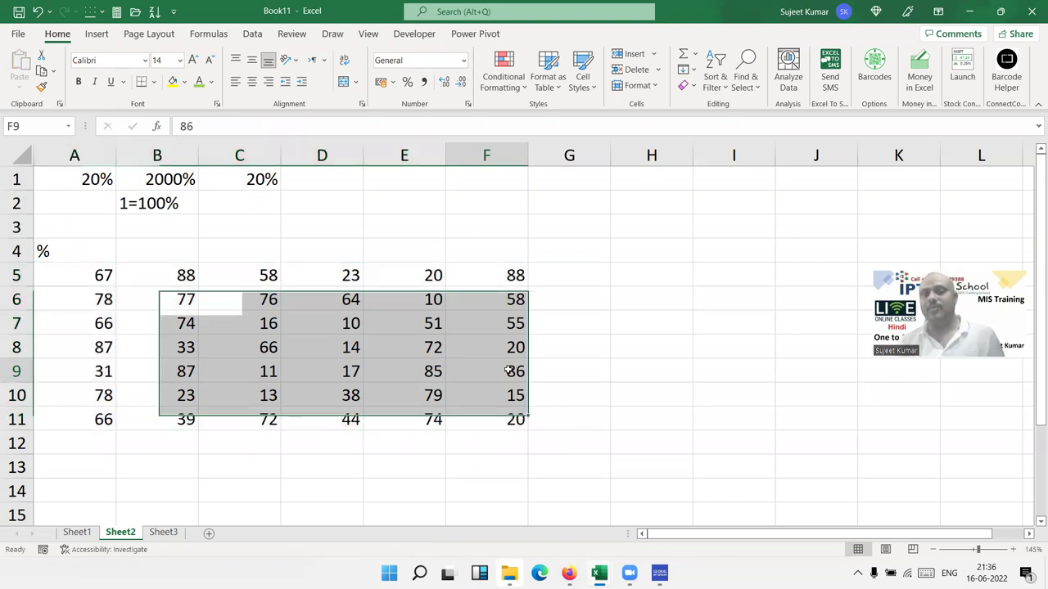
{"action": "left_click", "coordinate": [91, 280]}
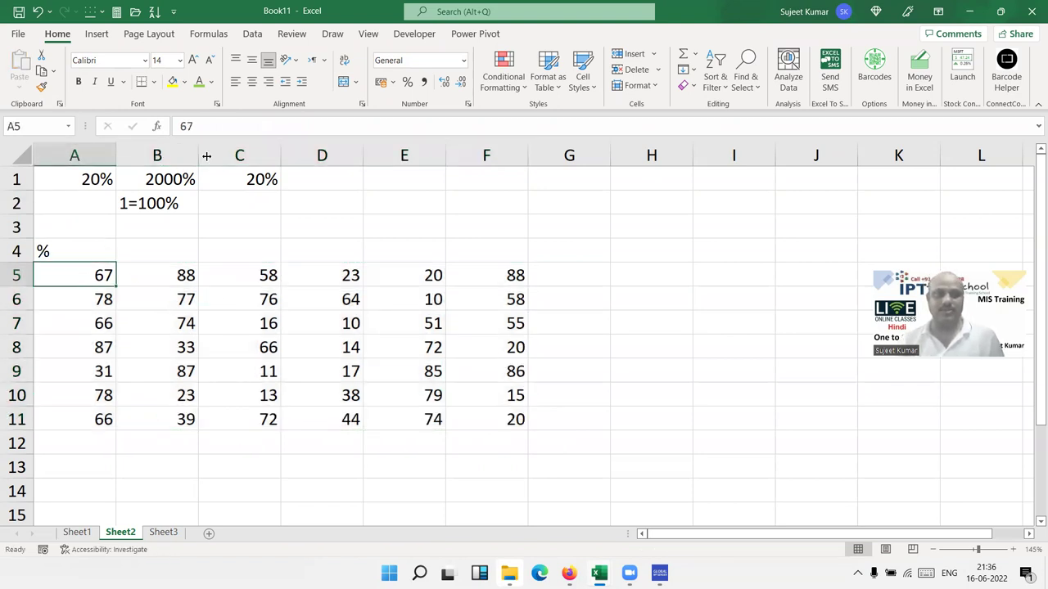
{"action": "left_click", "coordinate": [407, 82]}
Undo A5's percent format and enter 500 in E2.
{"action": "key", "text": "ctrl+z"}
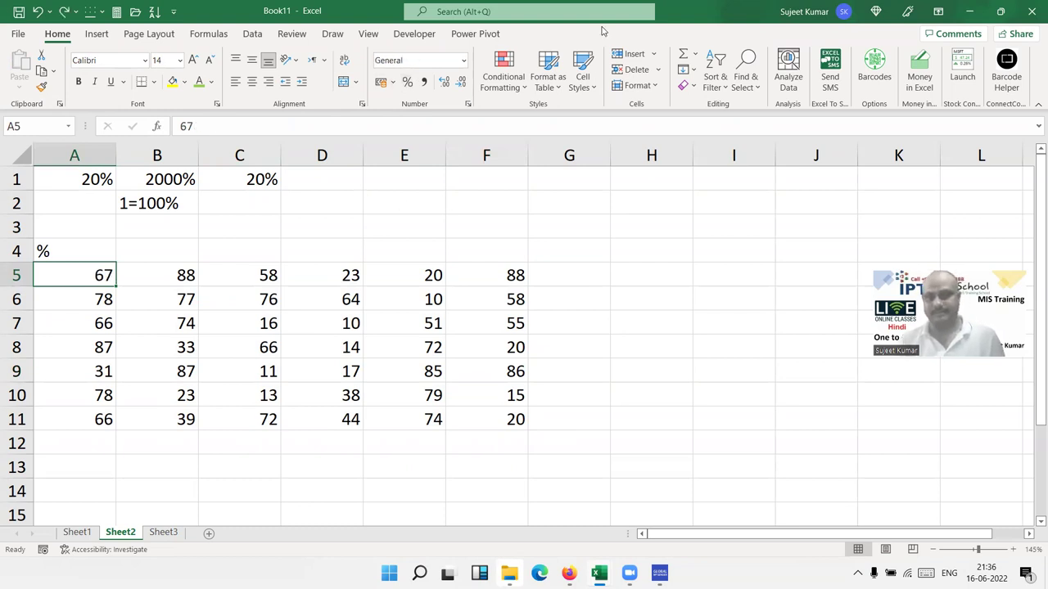
{"action": "left_click", "coordinate": [829, 172]}
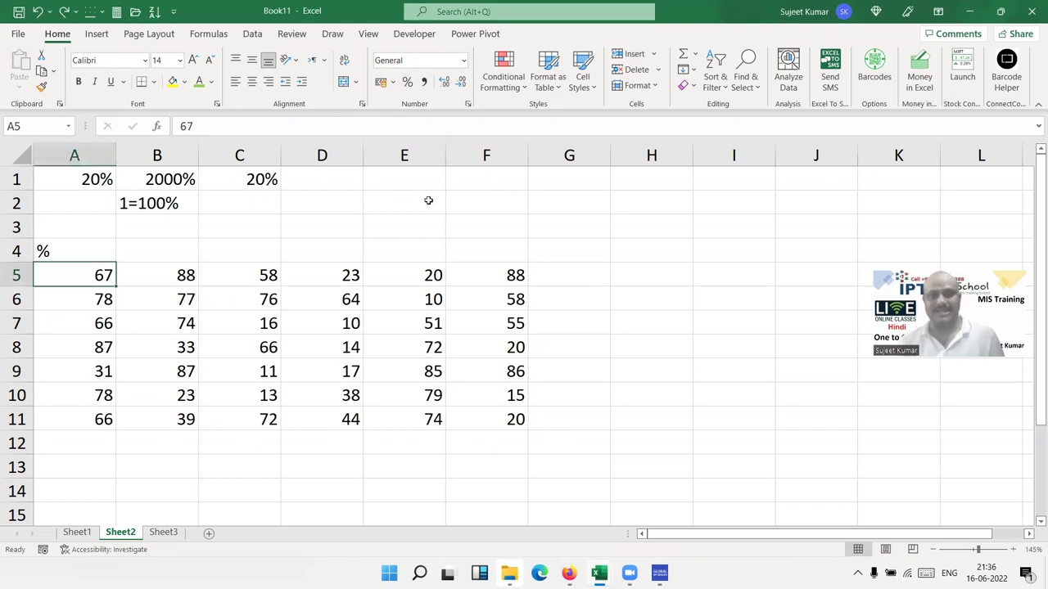
{"action": "left_click", "coordinate": [348, 199]}
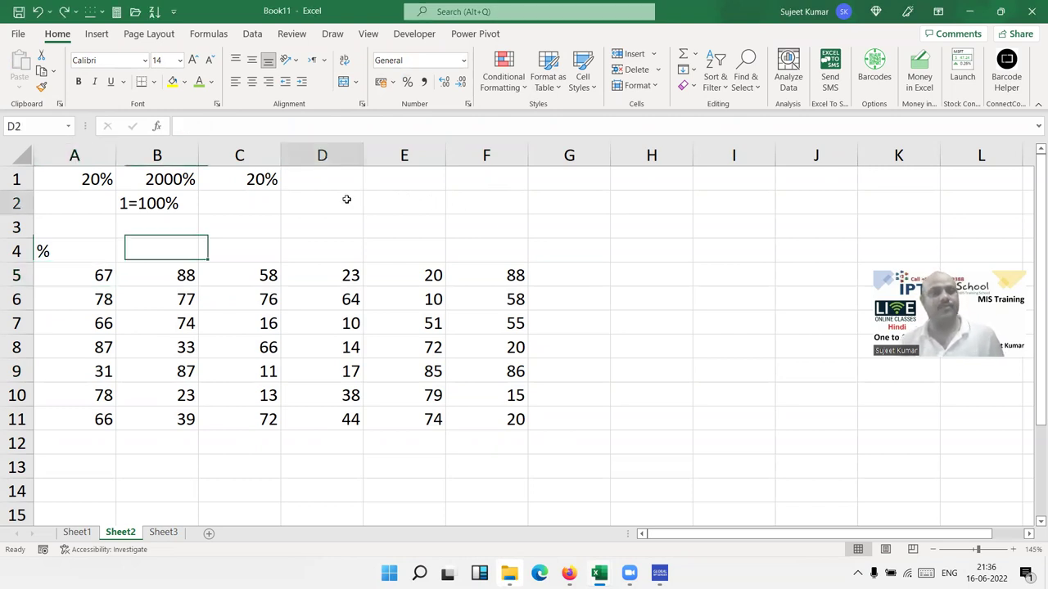
{"action": "left_click", "coordinate": [413, 206]}
{"action": "type", "text": "5"}
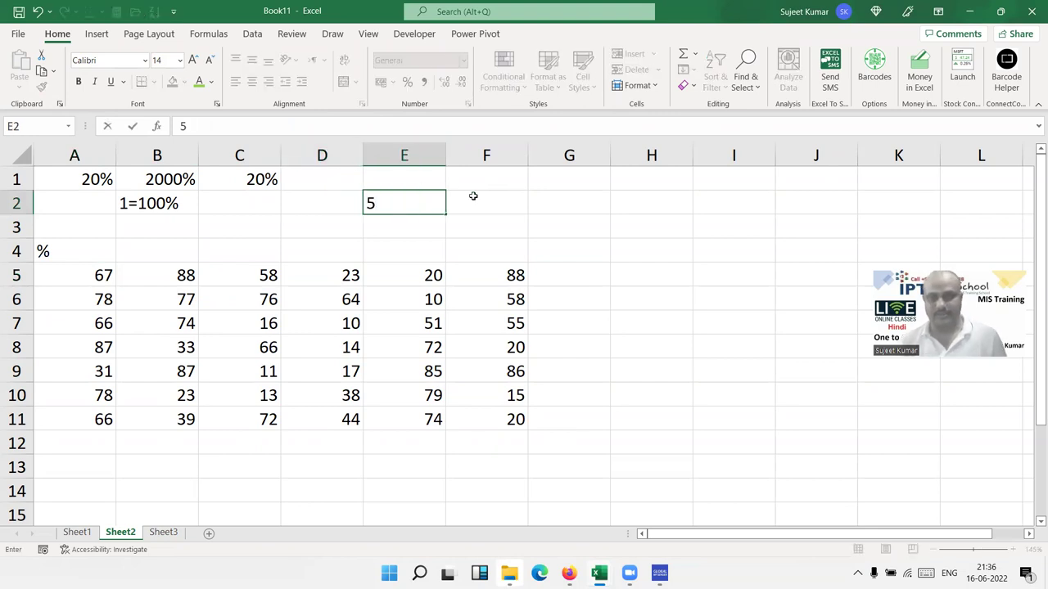
{"action": "type", "text": "00"}
{"action": "key", "text": "ctrl+Return"}
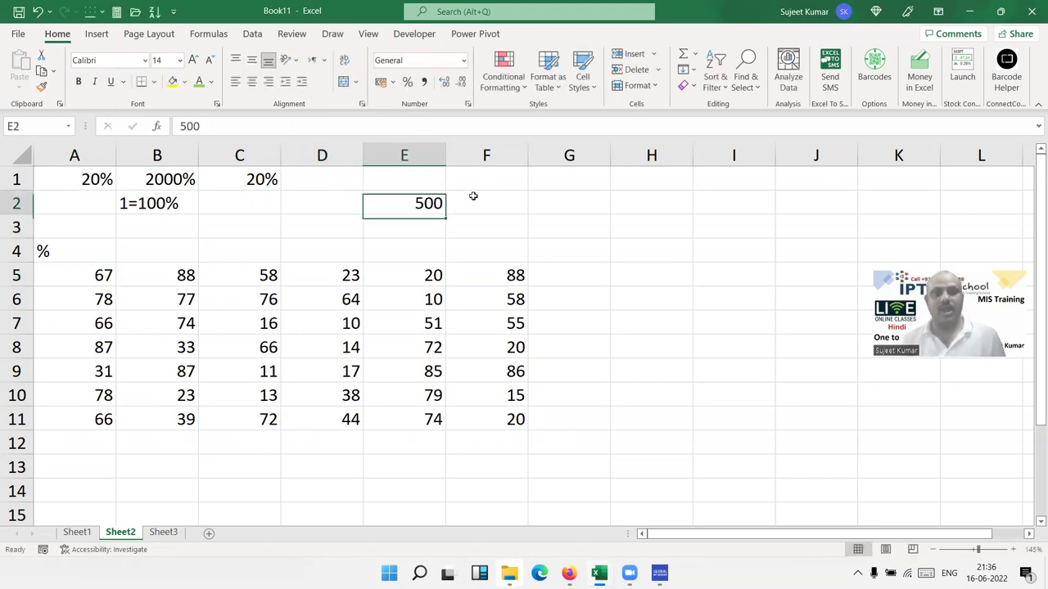
Enter 67% in F2 and =E2*F2 in G2, giving 335.
{"action": "left_click", "coordinate": [473, 196]}
{"action": "type", "text": "67"}
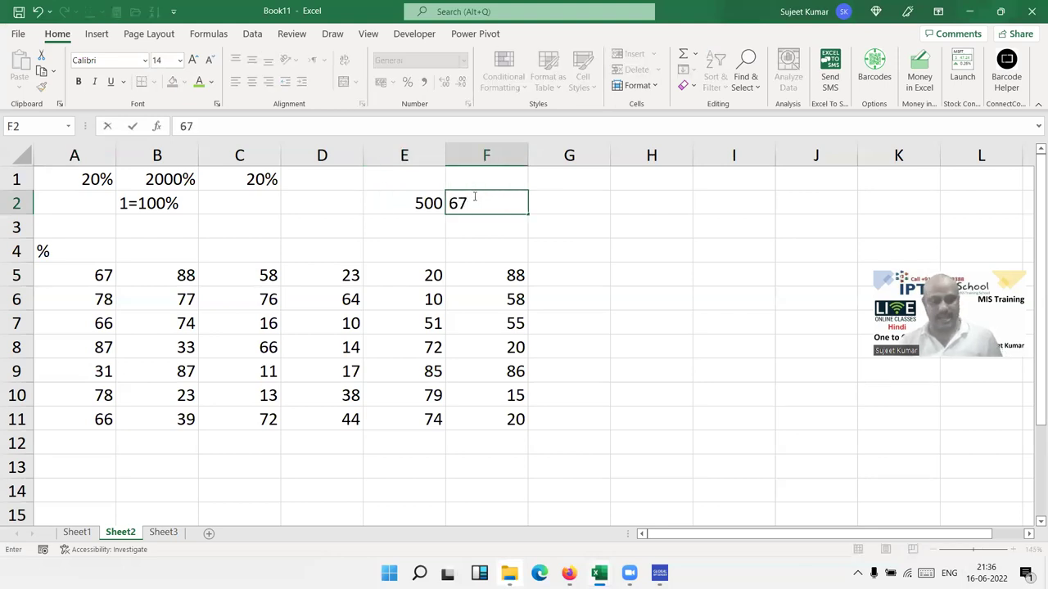
{"action": "type", "text": "%"}
{"action": "key", "text": "Return"}
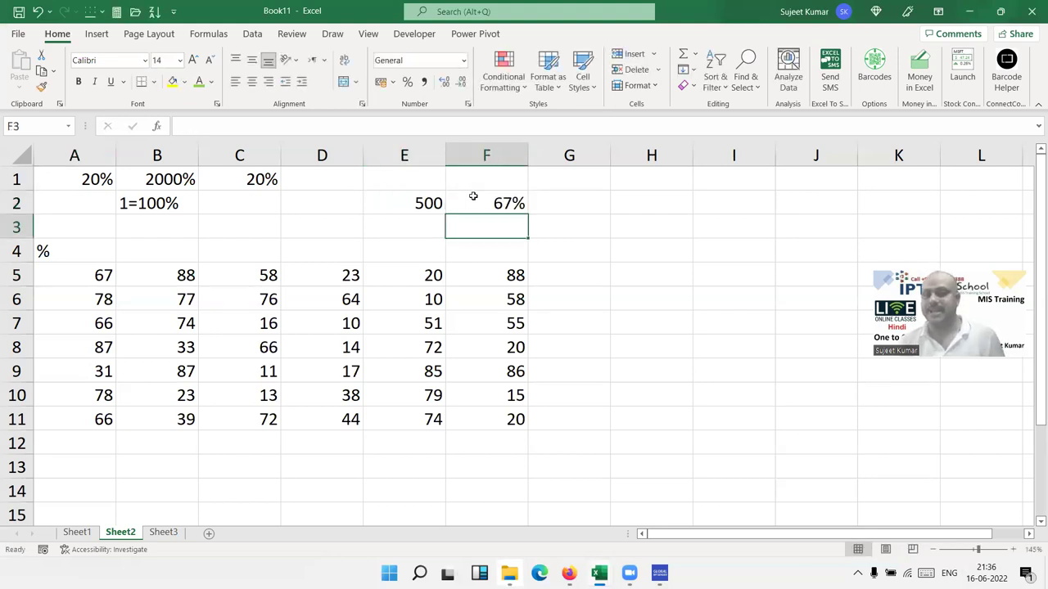
{"action": "key", "text": "Up"}
{"action": "key", "text": "Right"}
{"action": "type", "text": "="}
{"action": "key", "text": "Left"}
{"action": "key", "text": "Left"}
{"action": "type", "text": "*"}
{"action": "key", "text": "Left"}
{"action": "key", "text": "Return"}
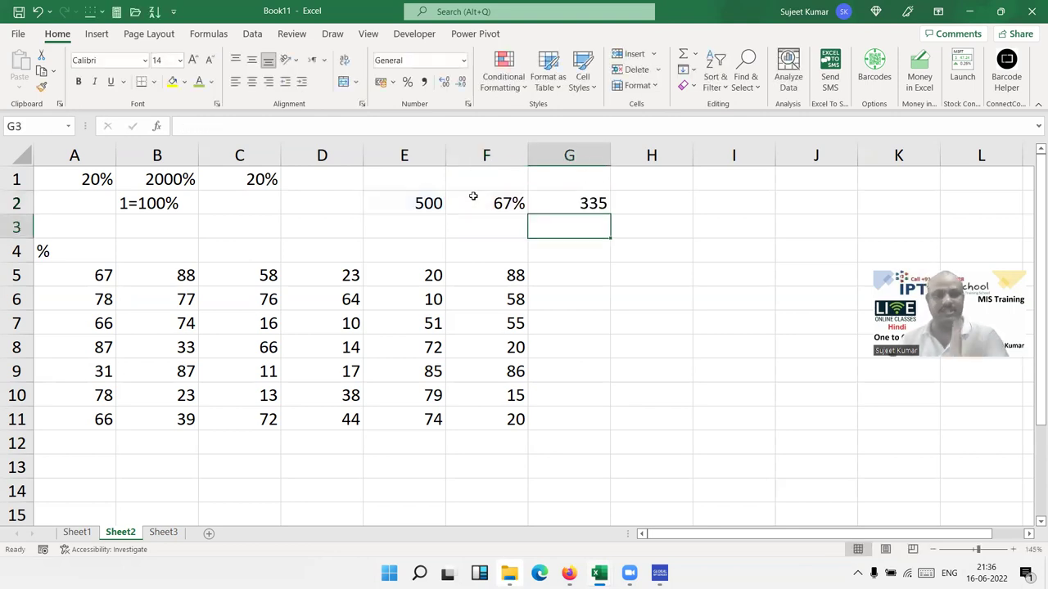
Enter 67 in F3 and a formula multiplying E2 by F3 in G3.
{"action": "key", "text": "Left"}
{"action": "type", "text": "67"}
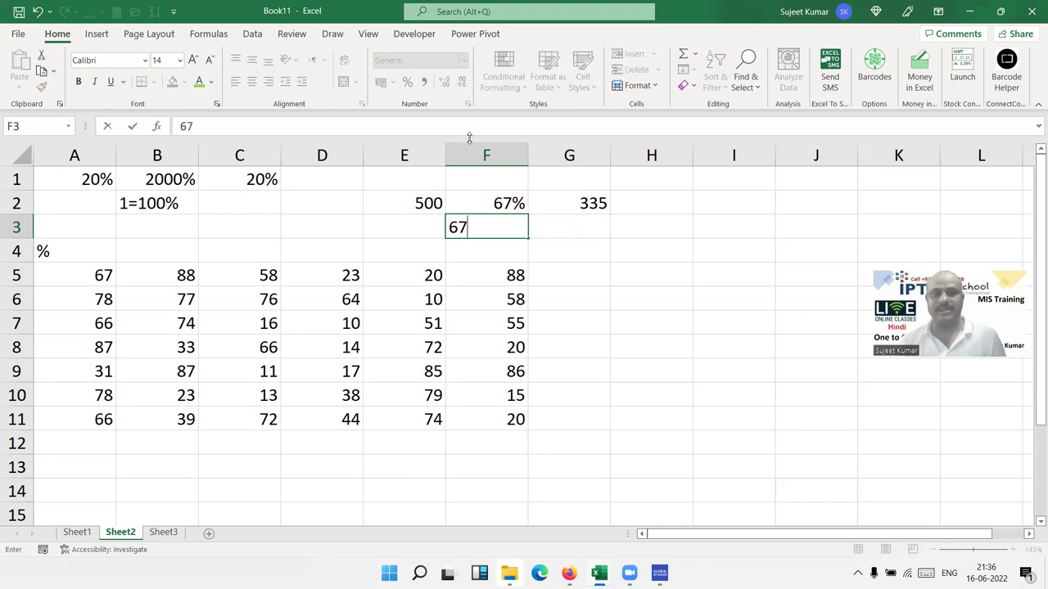
{"action": "key", "text": "Right"}
{"action": "type", "text": "="}
{"action": "key", "text": "Left"}
{"action": "key", "text": "Left"}
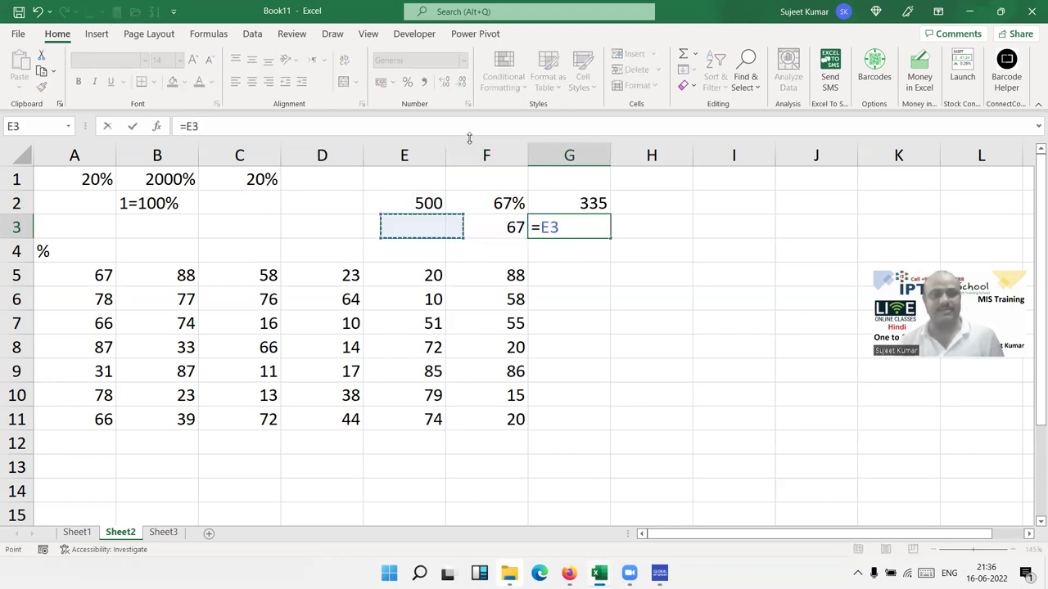
{"action": "key", "text": "Up"}
{"action": "type", "text": "*"}
{"action": "key", "text": "Left"}
{"action": "key", "text": "Return"}
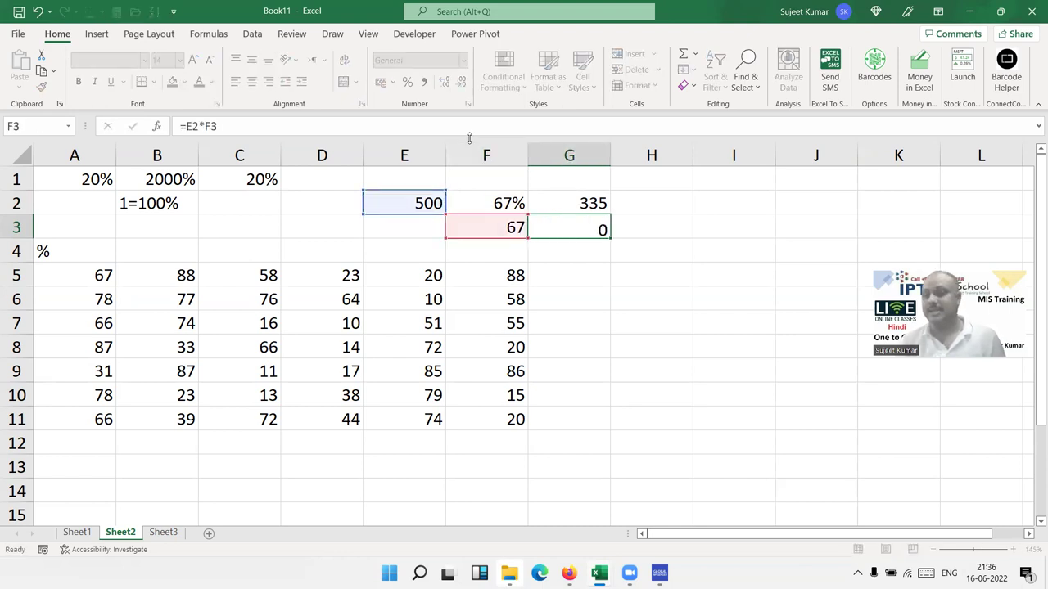
Edit the G3 formula to divide by 100 so it also shows 335.
{"action": "key", "text": "Up"}
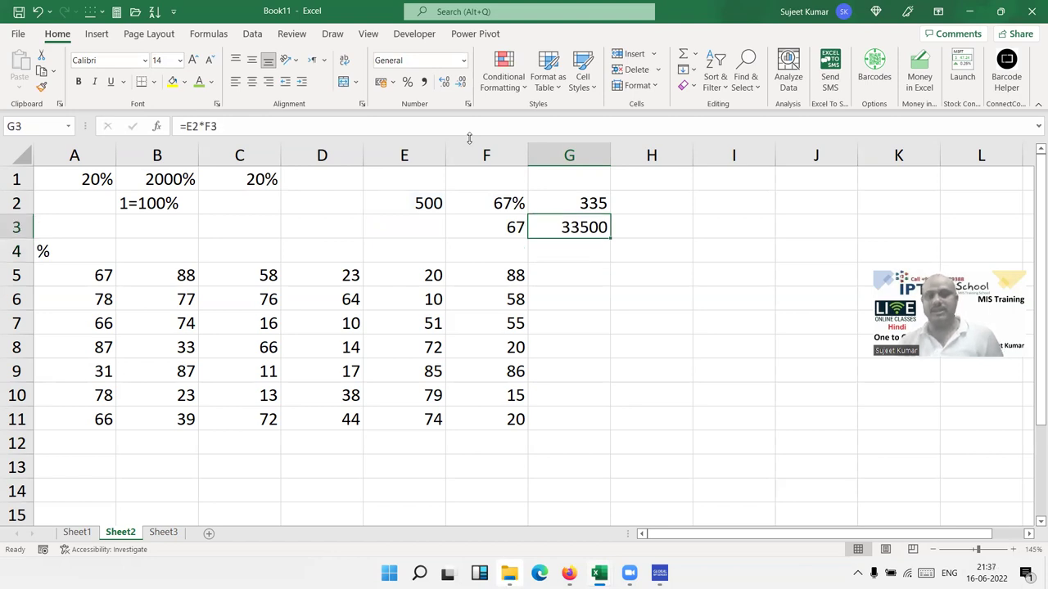
{"action": "key", "text": "Left"}
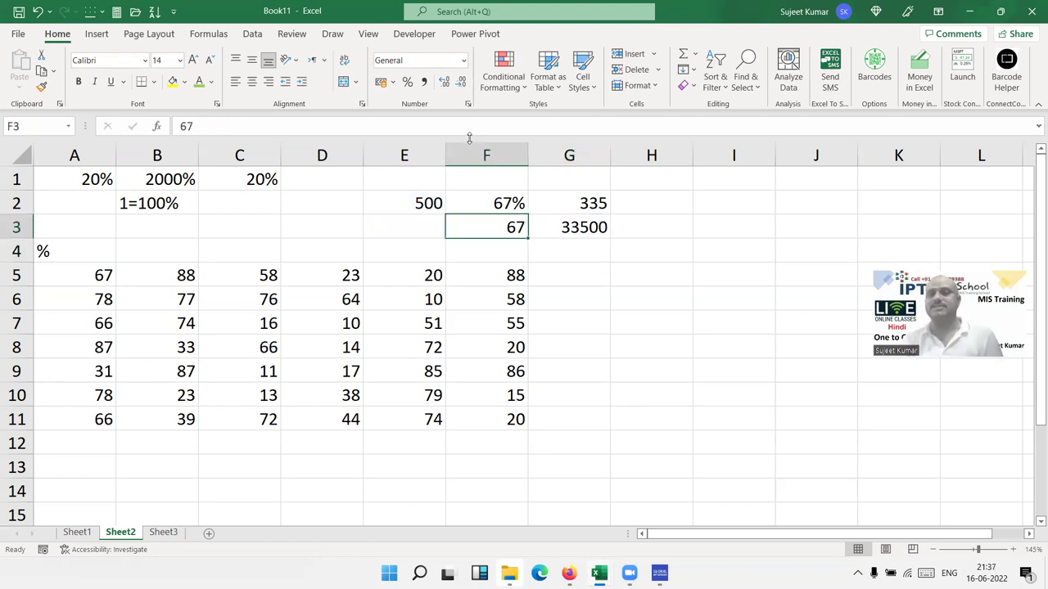
{"action": "key", "text": "Right"}
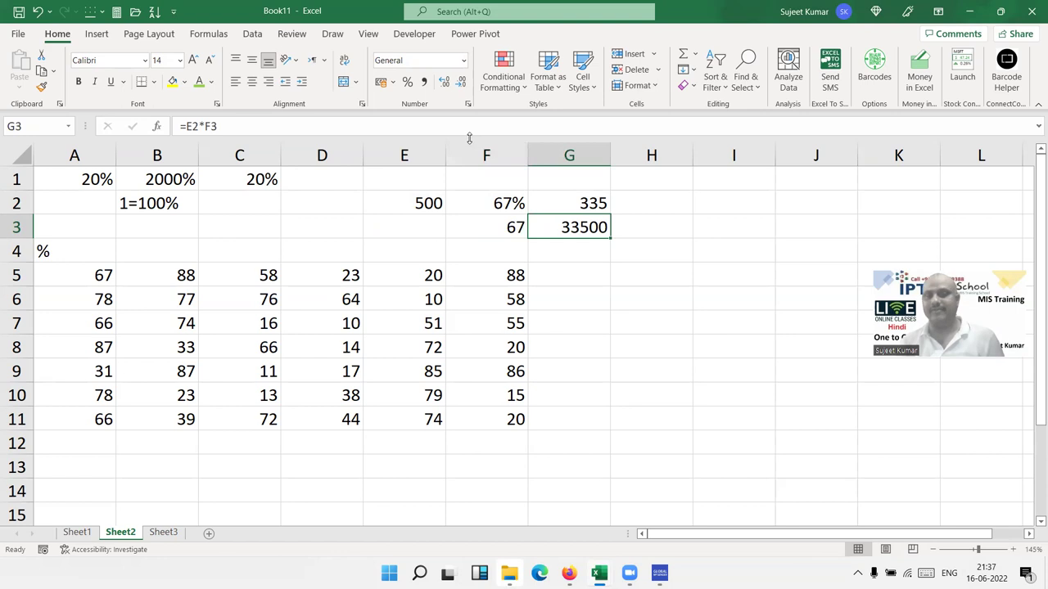
{"action": "key", "text": "F2"}
{"action": "type", "text": "/10"}
{"action": "key", "text": "Return"}
{"action": "key", "text": "Up"}
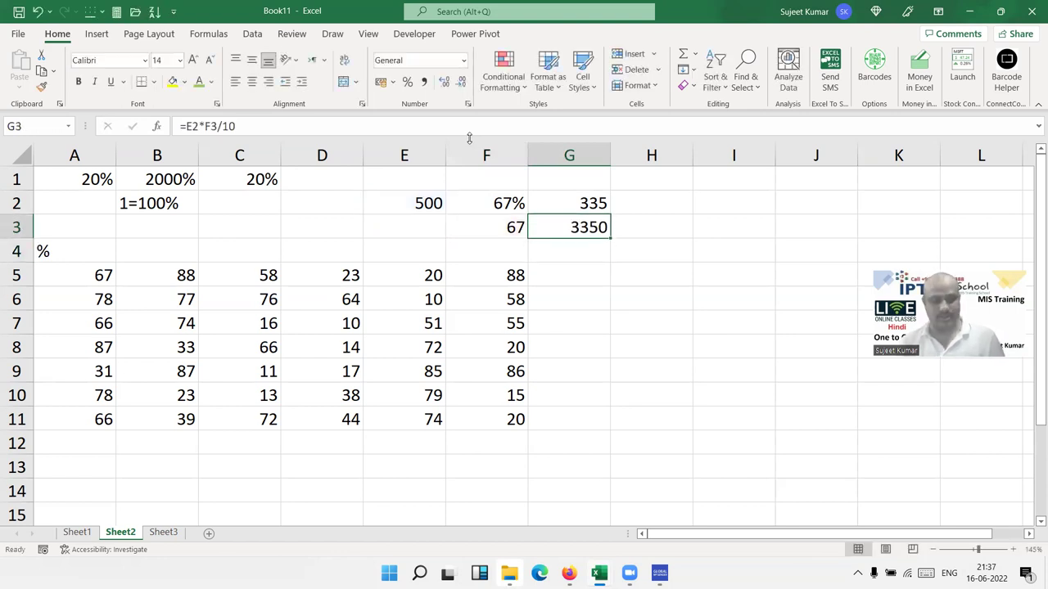
{"action": "key", "text": "F2"}
{"action": "type", "text": "0"}
{"action": "key", "text": "Return"}
{"action": "key", "text": "Up"}
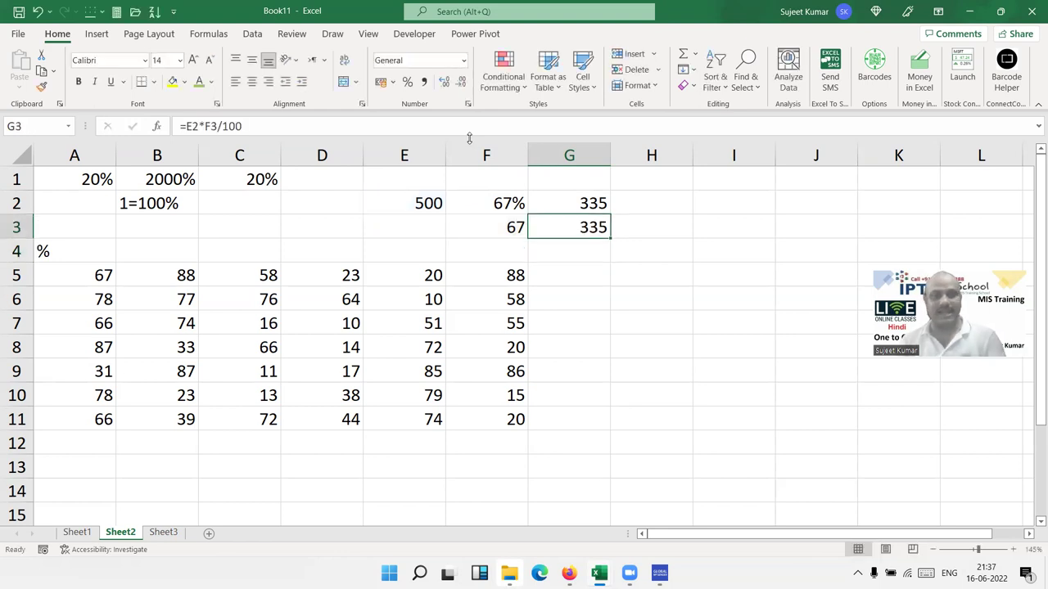
{"action": "mouse_move", "coordinate": [100, 276]}
{"action": "left_mouse_down"}
{"action": "mouse_move", "coordinate": [293, 328]}
{"action": "mouse_move", "coordinate": [487, 412]}
{"action": "left_mouse_up"}
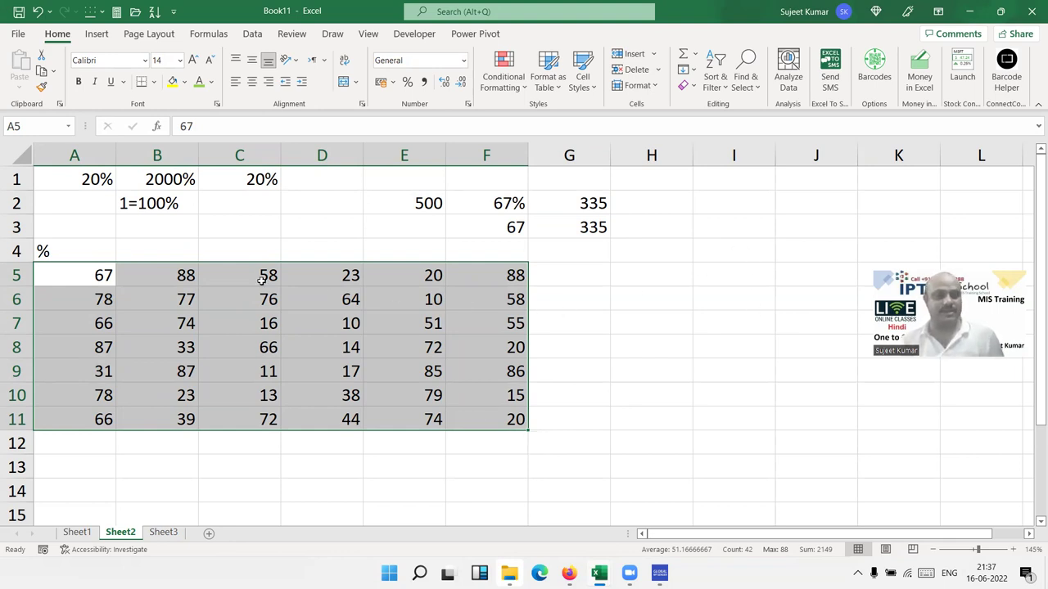
{"action": "key", "text": "shift+Left"}
{"action": "key", "text": "shift+Left"}
{"action": "key", "text": "shift+Up"}
{"action": "key", "text": "shift+Up"}
{"action": "left_click", "coordinate": [85, 274]}
{"action": "left_click", "coordinate": [290, 131]}
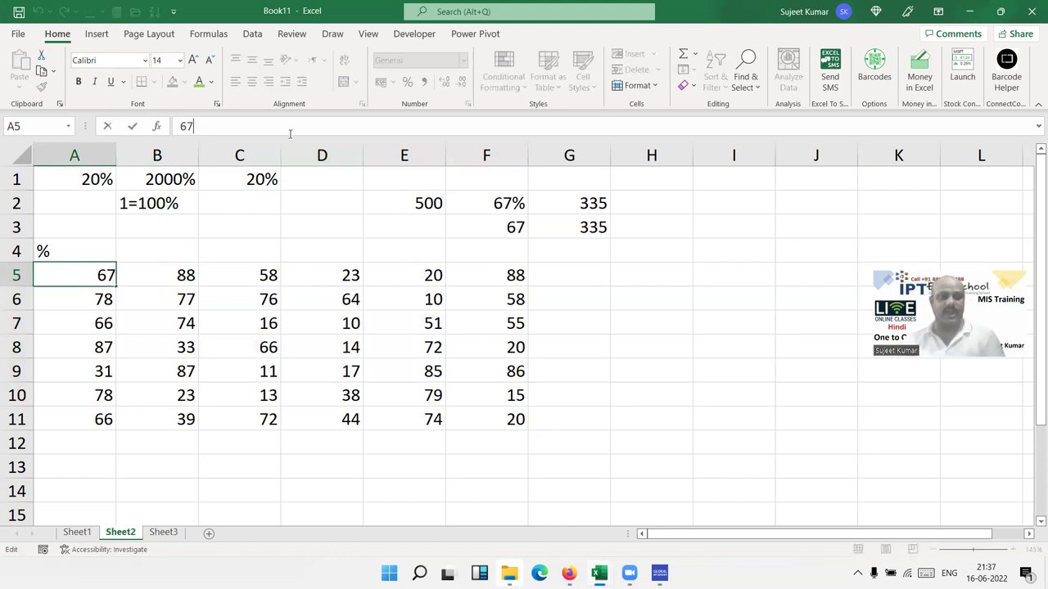
{"action": "type", "text": "%"}
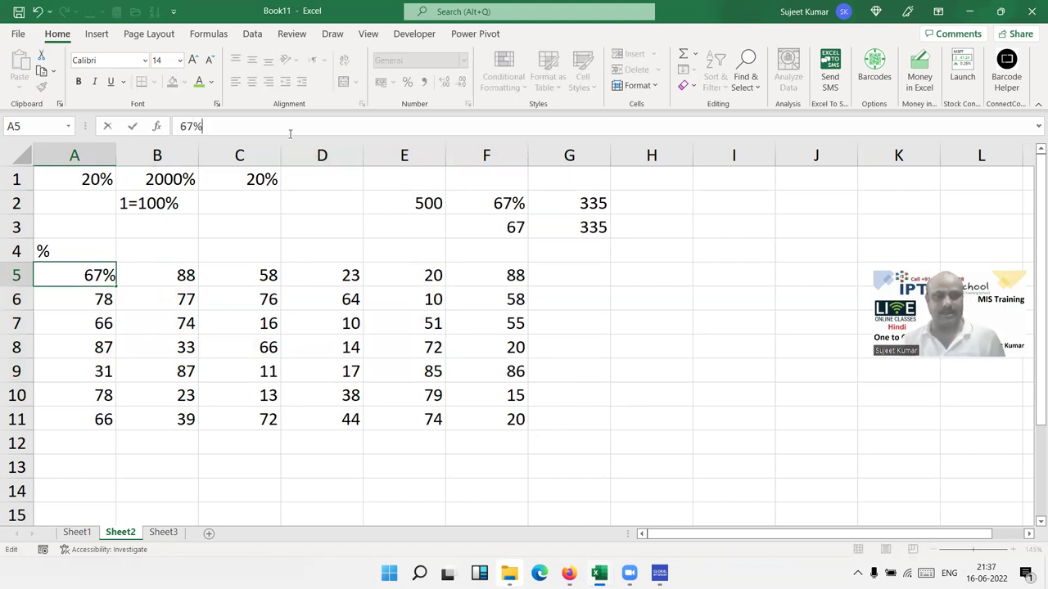
{"action": "key", "text": "Return"}
{"action": "left_click", "coordinate": [303, 121]}
{"action": "type", "text": "%"}
{"action": "key", "text": "Return"}
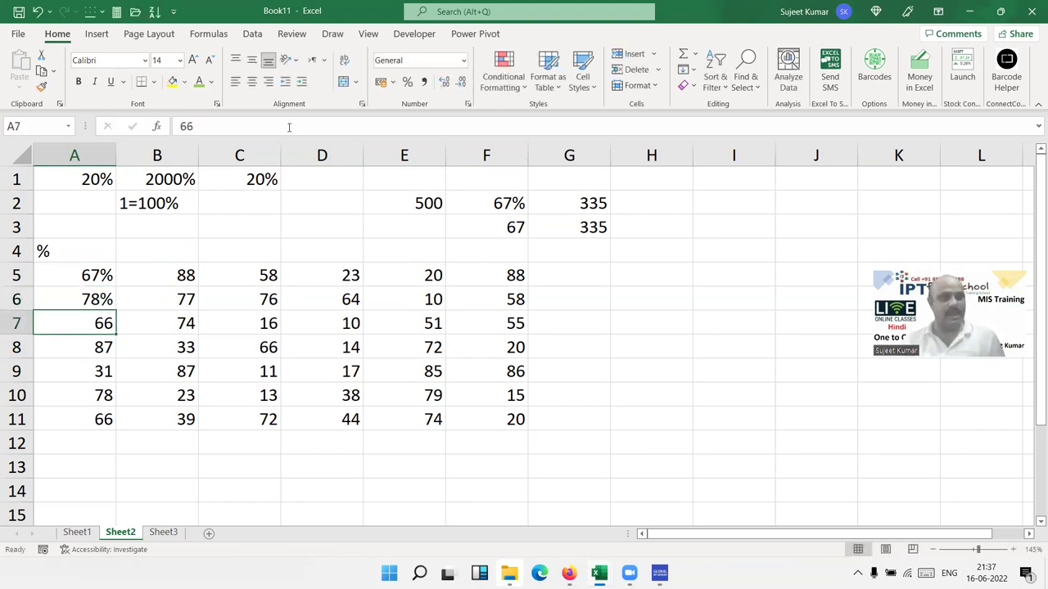
{"action": "left_click", "coordinate": [288, 127]}
{"action": "type", "text": "%"}
{"action": "key", "text": "Return"}
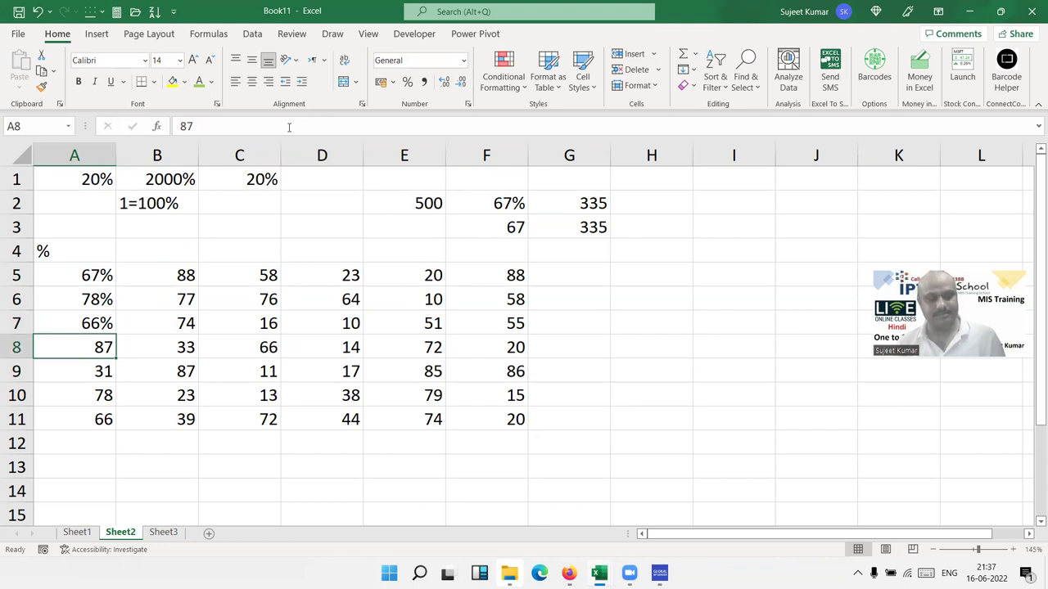
{"action": "key", "text": "ctrl+z"}
{"action": "key", "text": "ctrl+z"}
{"action": "key", "text": "ctrl+z"}
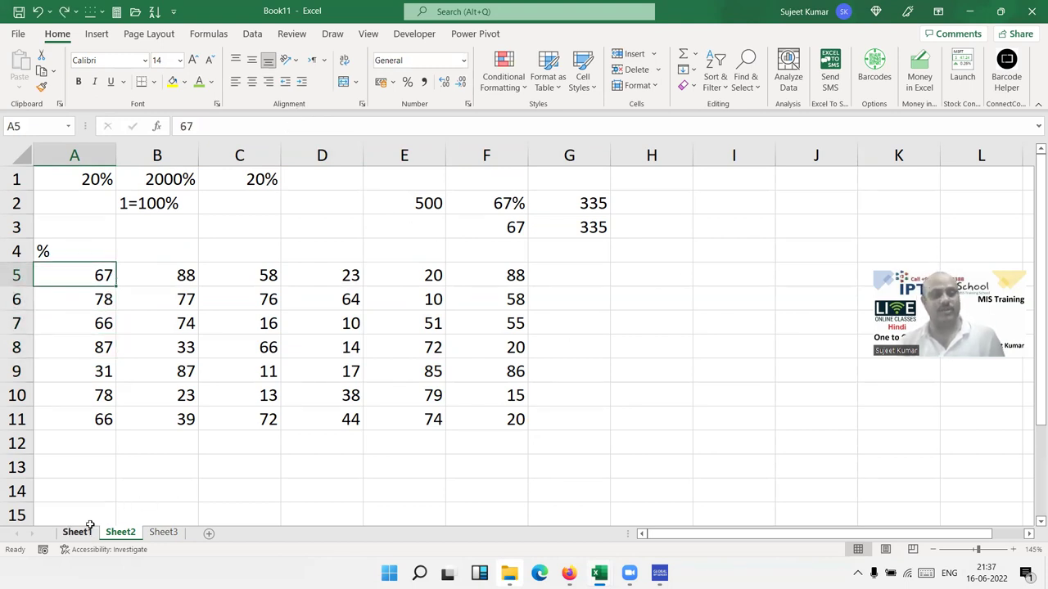
Enter 100 in I5 and copy it.
{"action": "left_click", "coordinate": [747, 279]}
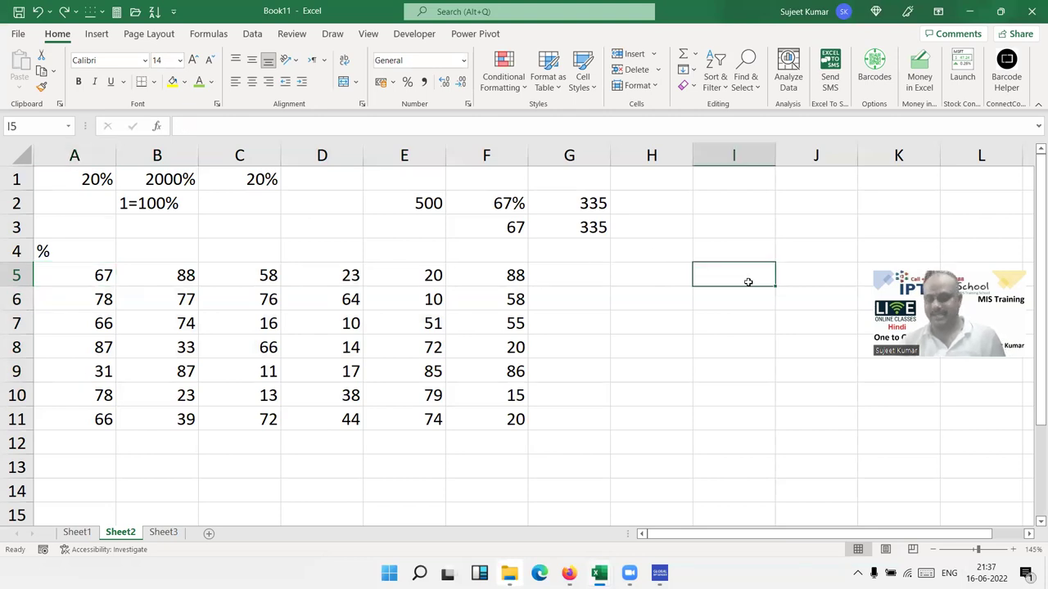
{"action": "type", "text": "100"}
{"action": "key", "text": "Return"}
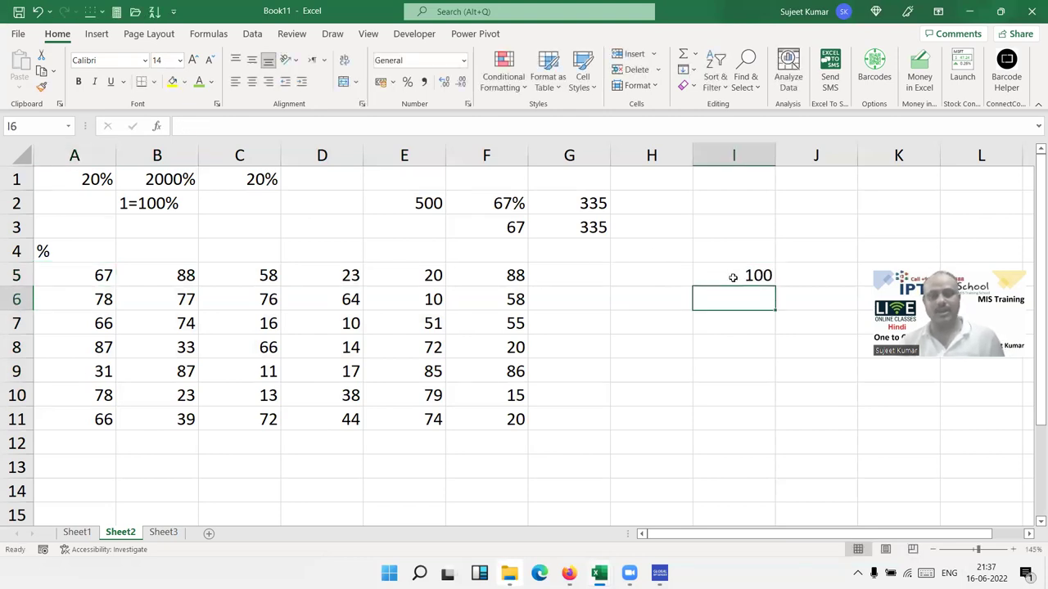
{"action": "left_click", "coordinate": [732, 276]}
{"action": "key", "text": "ctrl+c"}
Paste Special Divide onto A5:F11 and format the block with Percent Style.
{"action": "left_click_drag", "start_coordinate": [487, 417], "coordinate": [68, 279]}
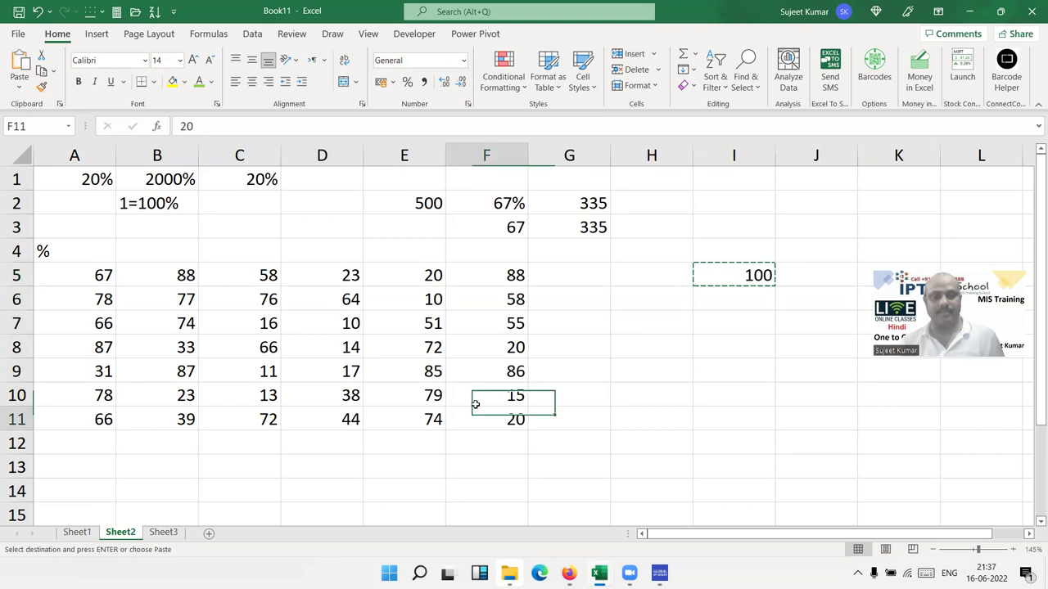
{"action": "right_click", "coordinate": [110, 302]}
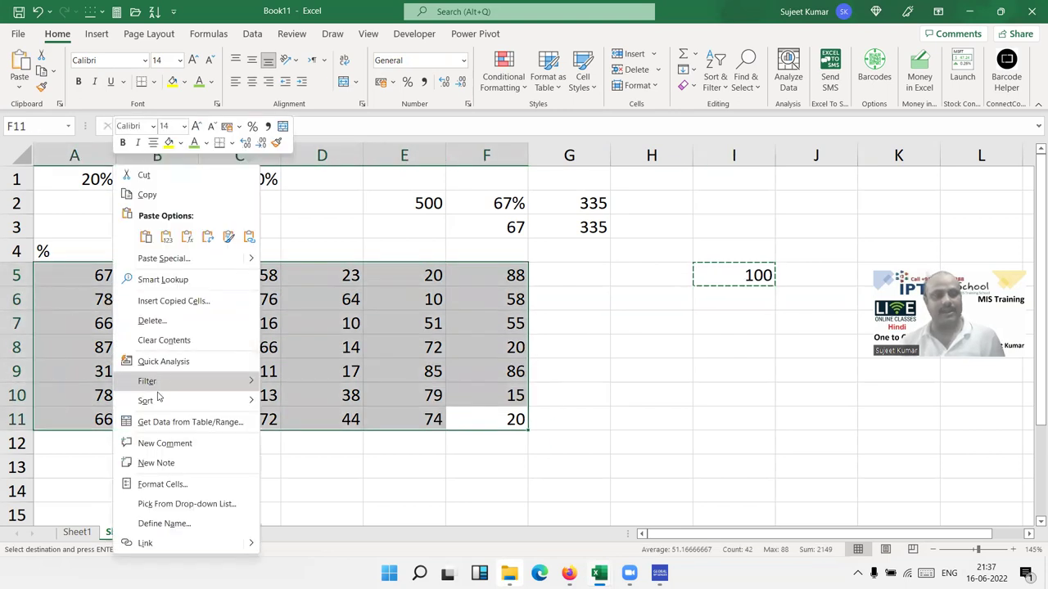
{"action": "left_click", "coordinate": [156, 258]}
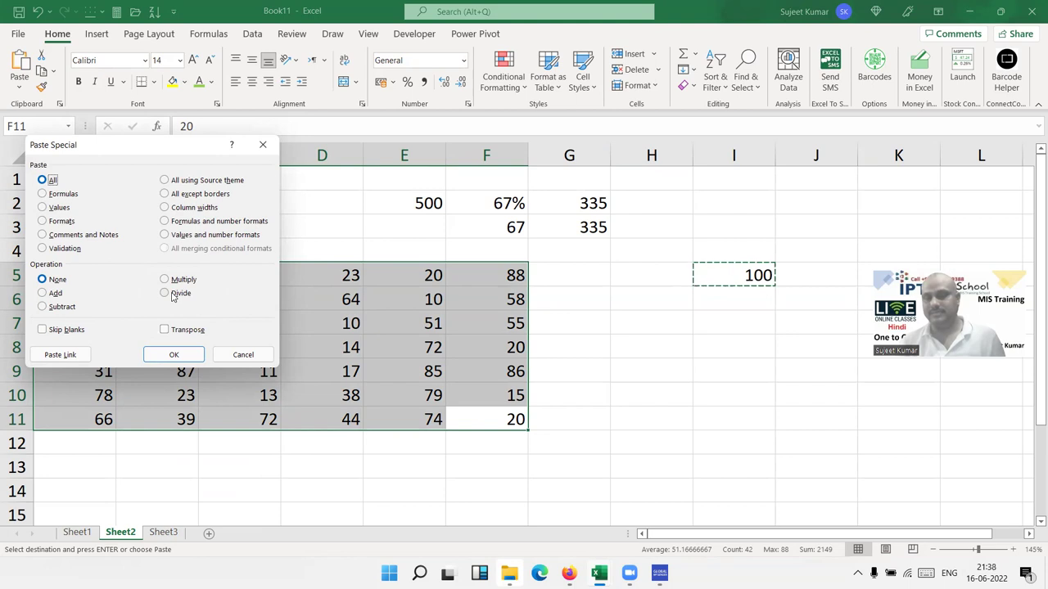
{"action": "left_click", "coordinate": [172, 294]}
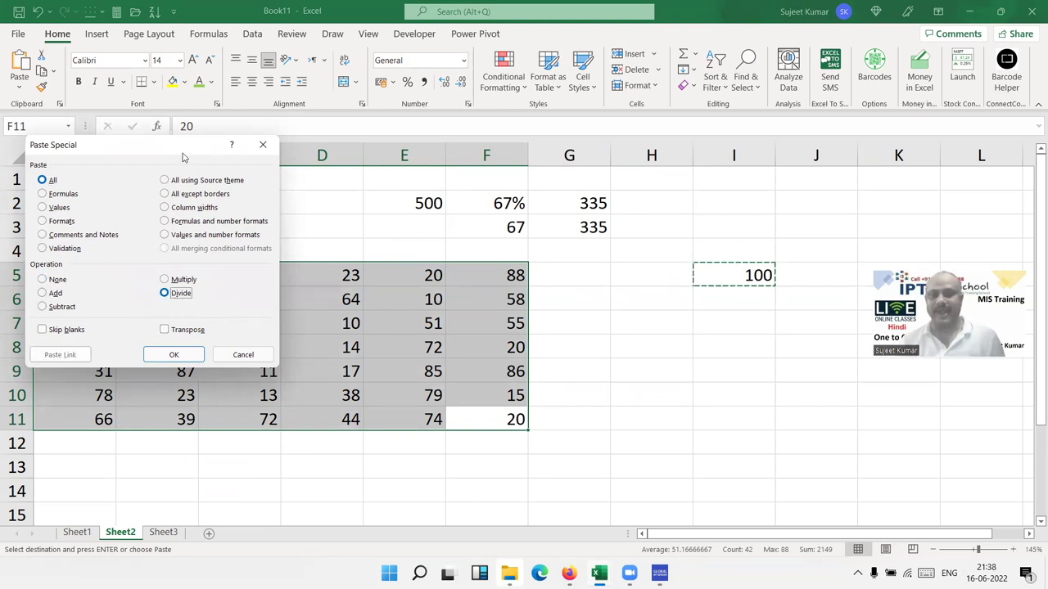
{"action": "left_click_drag", "start_coordinate": [183, 156], "coordinate": [414, 275]}
{"action": "left_click", "coordinate": [407, 471]}
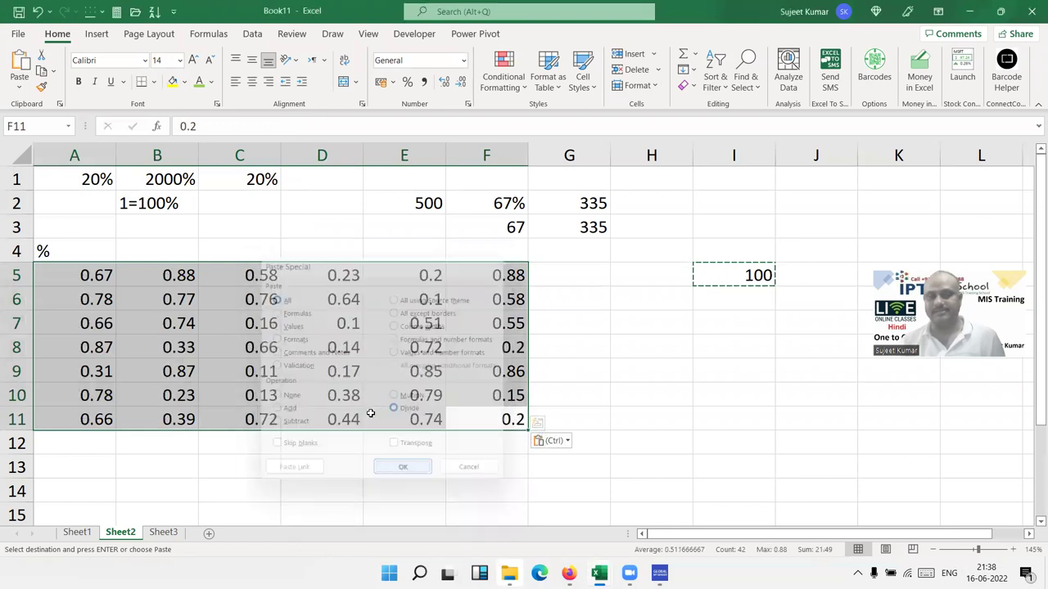
{"action": "left_click", "coordinate": [407, 84]}
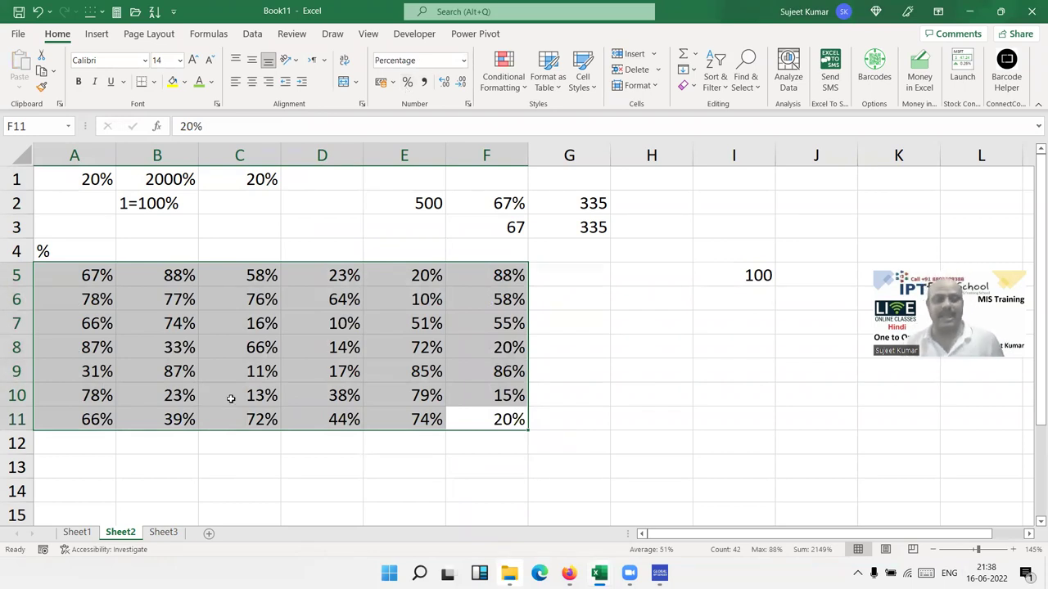
{"action": "scroll", "coordinate": [233, 376], "scroll_direction": "down", "scroll_amount": 3}
Enter 20 in C18 and 30 in F18.
{"action": "left_click", "coordinate": [234, 346]}
{"action": "type", "text": "20"}
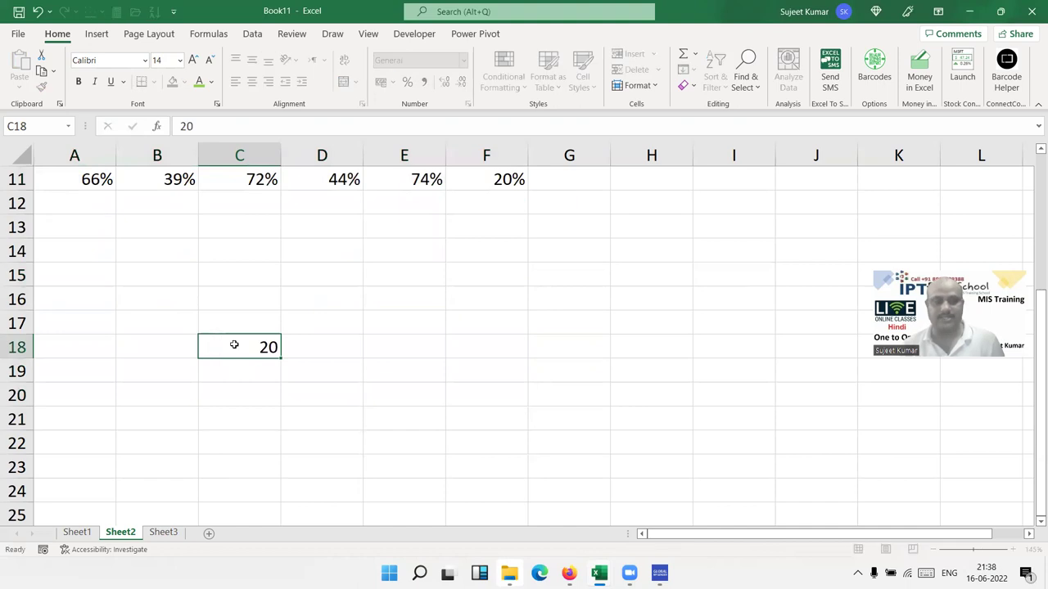
{"action": "key", "text": "Tab"}
{"action": "key", "text": "Tab"}
{"action": "key", "text": "Tab"}
{"action": "type", "text": "3"}
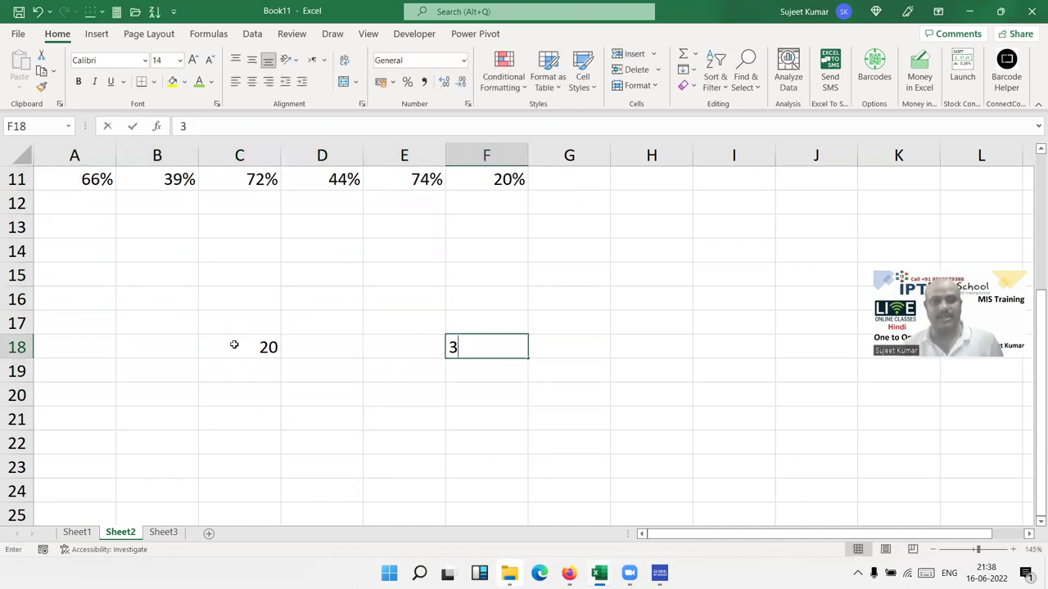
{"action": "type", "text": "0"}
{"action": "key", "text": "Return"}
Paste Special C18's 20 onto F18 with the Add operation, making it 50.
{"action": "left_click", "coordinate": [273, 347]}
{"action": "key", "text": "ctrl+c"}
{"action": "left_click", "coordinate": [510, 347]}
{"action": "key", "text": "ctrl+v"}
{"action": "right_click", "coordinate": [510, 347]}
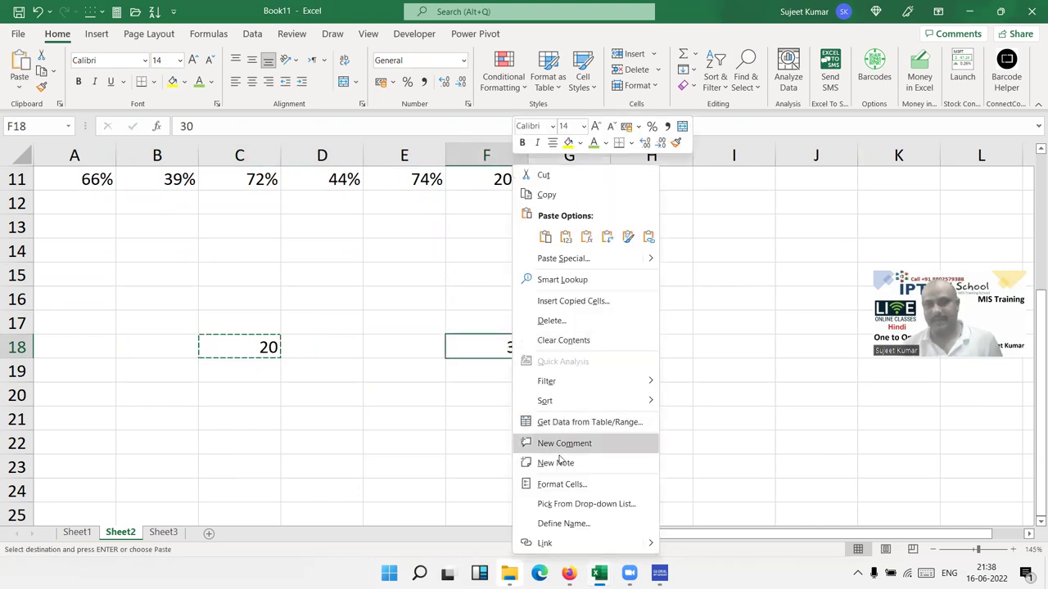
{"action": "left_click", "coordinate": [563, 259]}
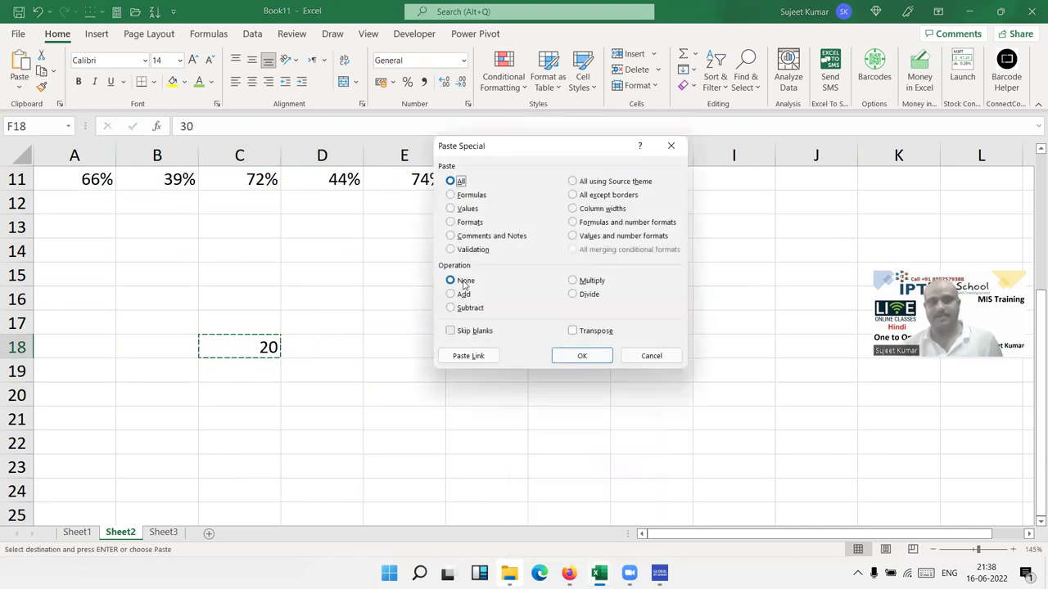
{"action": "left_click", "coordinate": [581, 295]}
{"action": "left_click", "coordinate": [469, 297]}
{"action": "left_click_drag", "start_coordinate": [538, 151], "coordinate": [707, 238]}
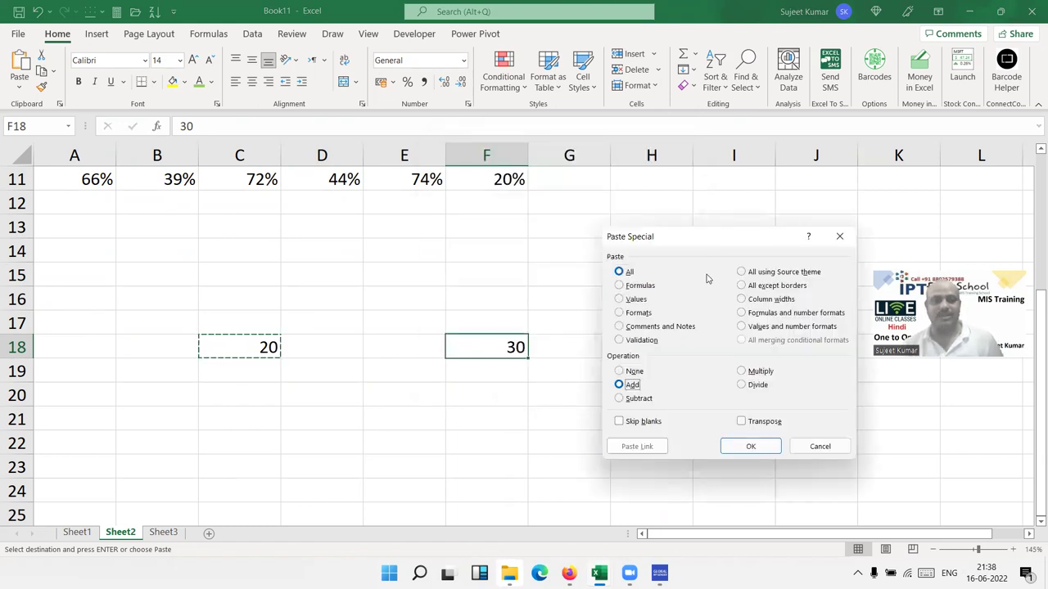
{"action": "left_click", "coordinate": [767, 449]}
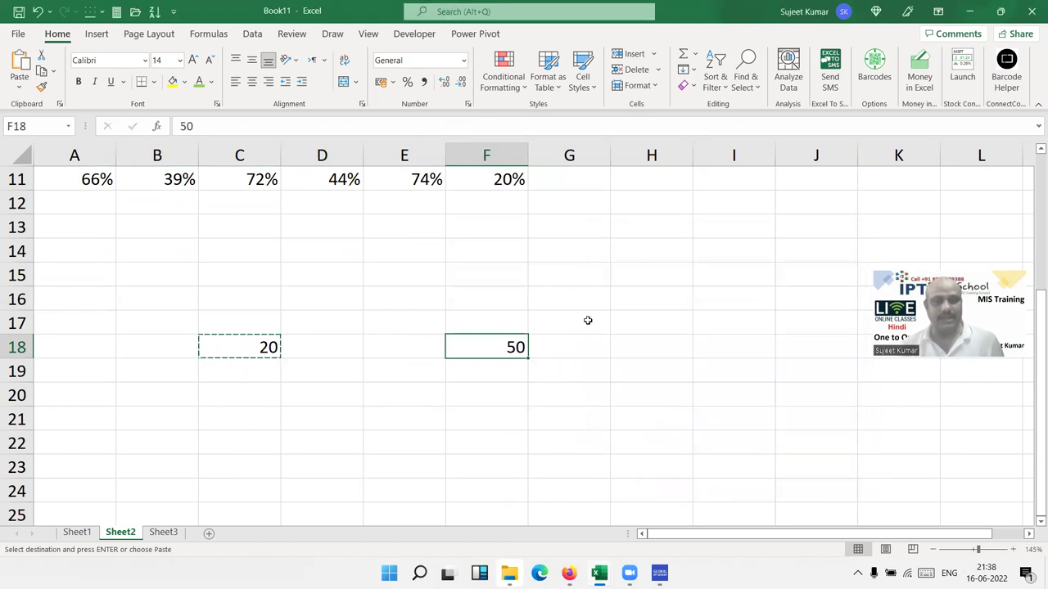
{"action": "scroll", "coordinate": [587, 320], "scroll_direction": "up", "scroll_amount": 3}
{"action": "mouse_move", "coordinate": [545, 428]}
{"action": "left_mouse_down"}
{"action": "mouse_move", "coordinate": [203, 354]}
{"action": "mouse_move", "coordinate": [90, 276]}
{"action": "left_mouse_up"}
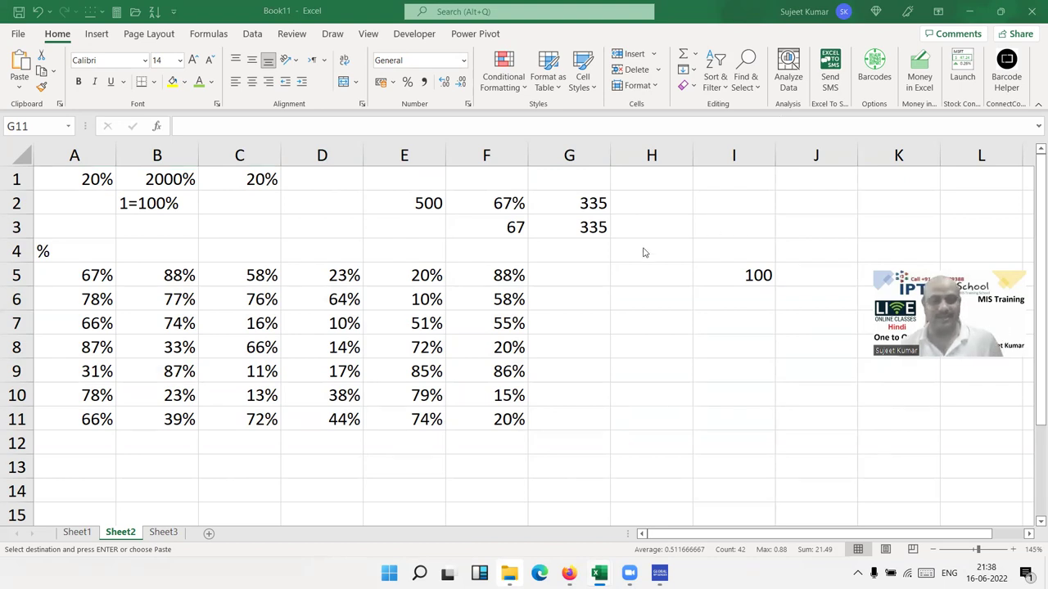
On Sheet1, date the later ledger entries 02-Jan, 03-Jan, 04-Jan and 05-Jan in A8, A14, A18 and A22.
{"action": "left_click", "coordinate": [77, 533]}
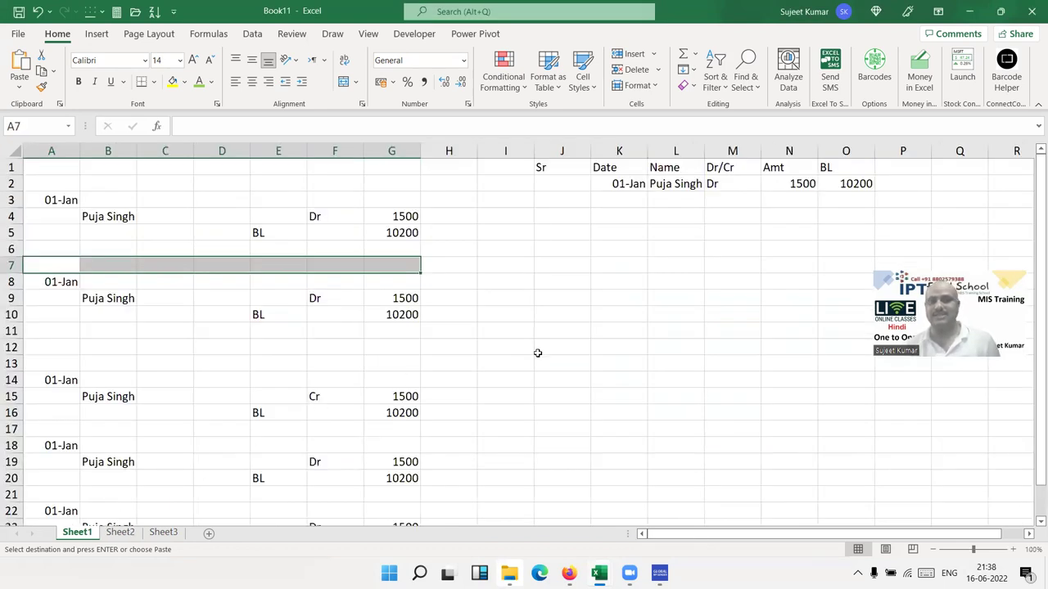
{"action": "left_click", "coordinate": [550, 325]}
{"action": "scroll", "coordinate": [93, 270], "scroll_direction": "down", "scroll_amount": 7}
{"action": "scroll", "coordinate": [94, 271], "scroll_direction": "up", "scroll_amount": 7}
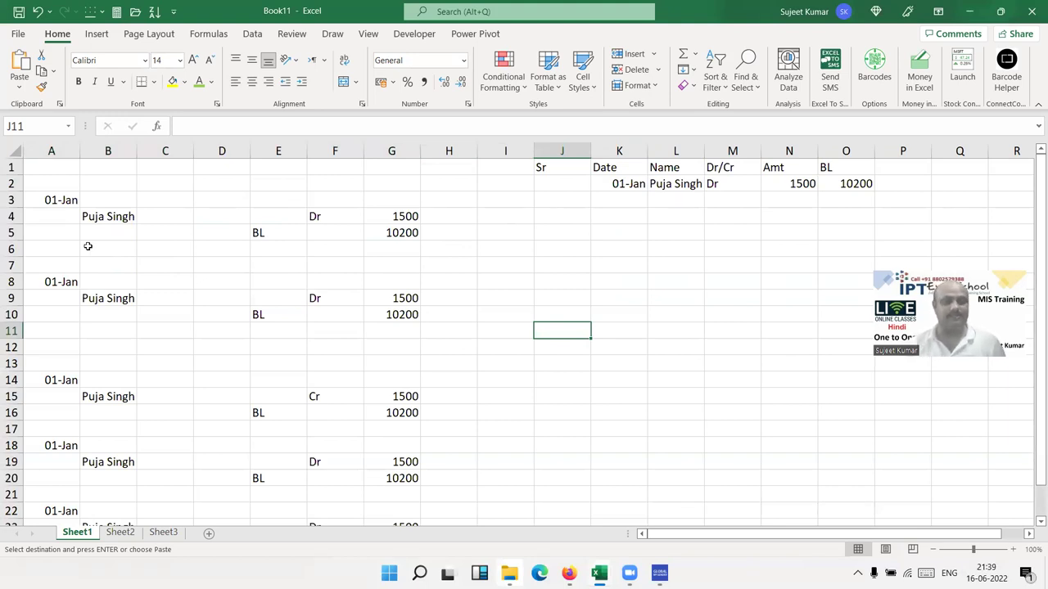
{"action": "left_click", "coordinate": [32, 285]}
{"action": "type", "text": "2/1"}
{"action": "key", "text": "Return"}
{"action": "key", "text": "Down"}
{"action": "key", "text": "Down"}
{"action": "key", "text": "Down"}
{"action": "key", "text": "Down"}
{"action": "key", "text": "Down"}
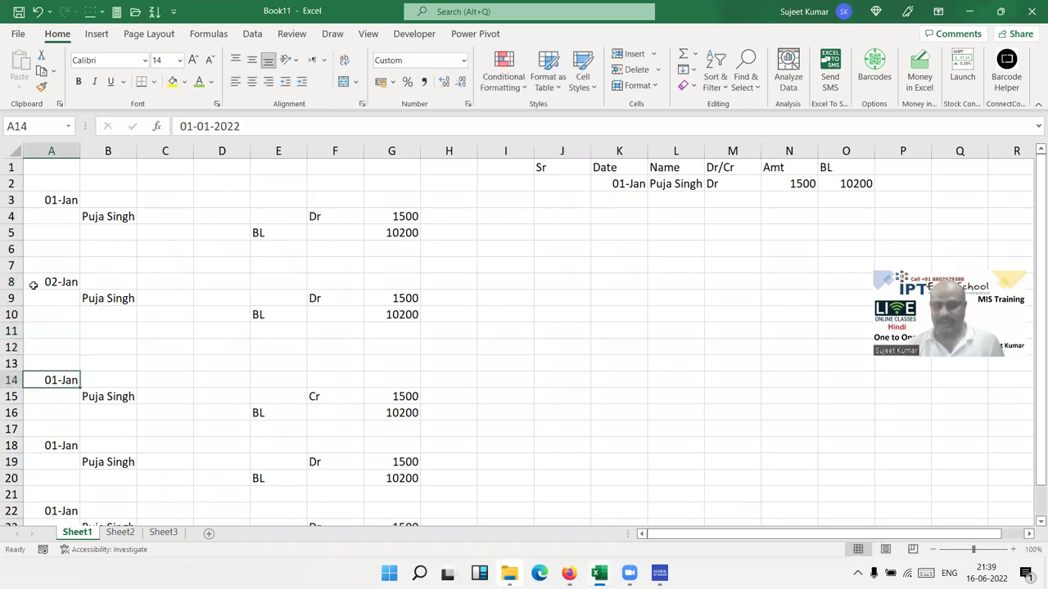
{"action": "type", "text": "3/1"}
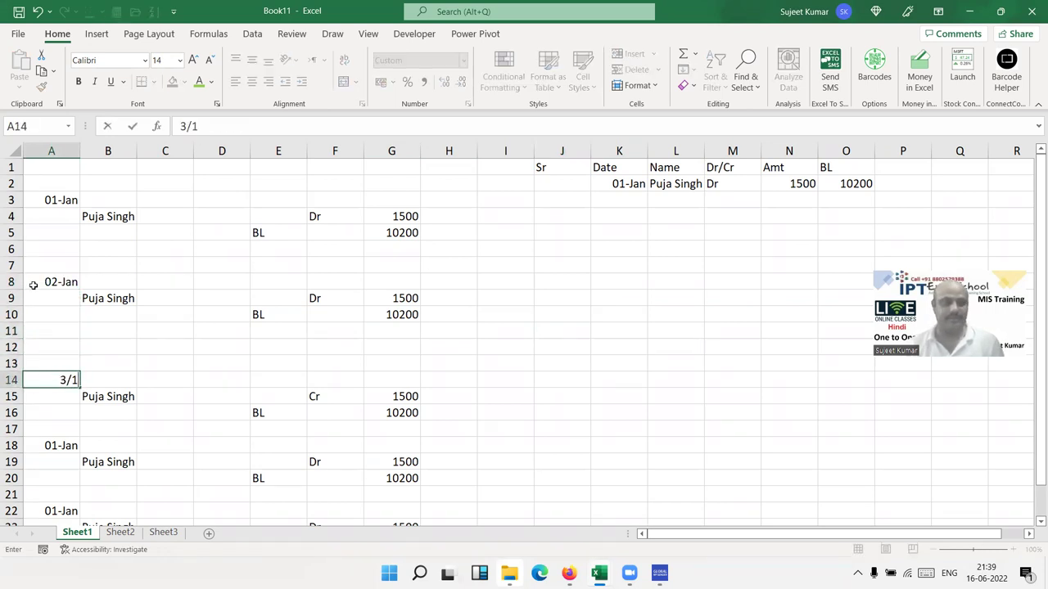
{"action": "key", "text": "Return"}
{"action": "key", "text": "Down"}
{"action": "key", "text": "Down"}
{"action": "key", "text": "Down"}
{"action": "type", "text": "4/1"}
{"action": "key", "text": "Return"}
{"action": "key", "text": "Down"}
{"action": "key", "text": "Down"}
{"action": "key", "text": "Down"}
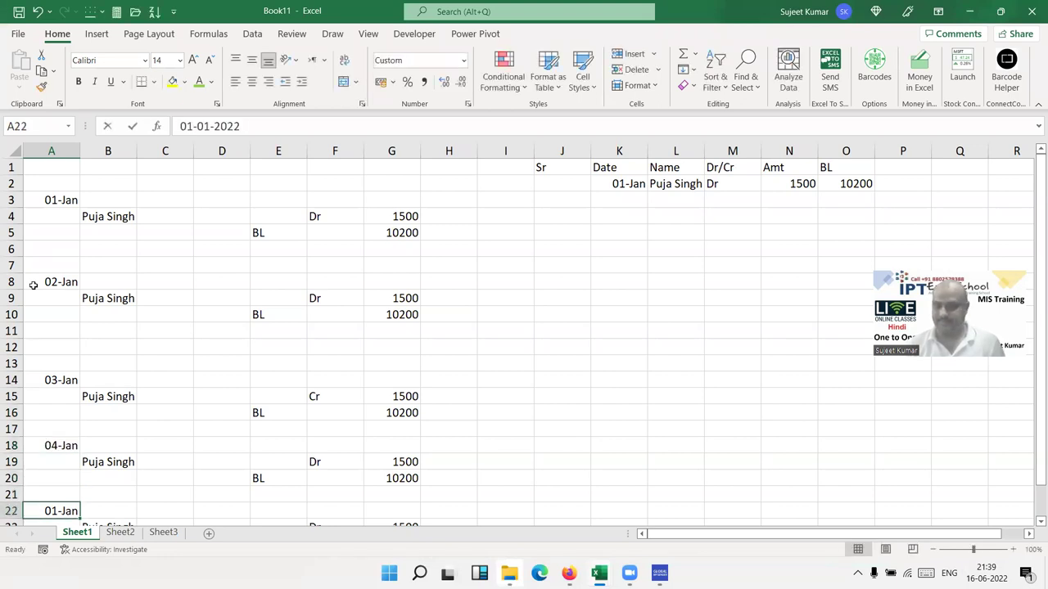
{"action": "type", "text": "5/1"}
{"action": "key", "text": "Return"}
Replace the party names in B9, B15, B19 and B23 with four different new names.
{"action": "key", "text": "Up"}
{"action": "key", "text": "Up"}
{"action": "key", "text": "Up"}
{"action": "key", "text": "Right"}
{"action": "key", "text": "Up"}
{"action": "key", "text": "Up"}
{"action": "key", "text": "Up"}
{"action": "key", "text": "Up"}
{"action": "key", "text": "Up"}
{"action": "key", "text": "Up"}
{"action": "key", "text": "Up"}
{"action": "key", "text": "Up"}
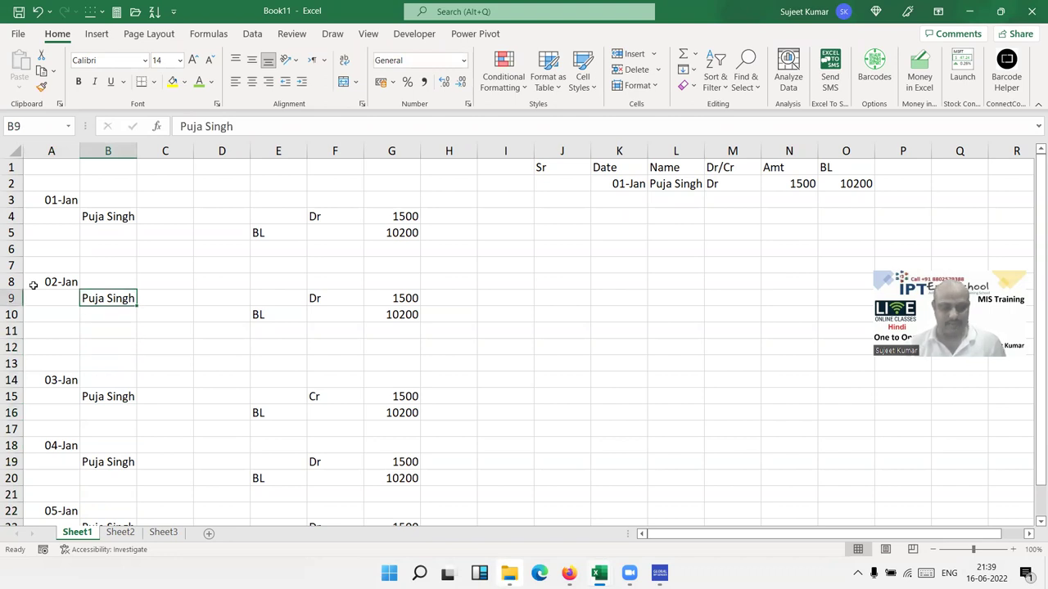
{"action": "type", "text": "Ravi"}
{"action": "key", "text": "Return"}
{"action": "key", "text": "Down"}
{"action": "key", "text": "Down"}
{"action": "key", "text": "Down"}
{"action": "key", "text": "Down"}
{"action": "key", "text": "Down"}
{"action": "type", "text": "Mohan"}
{"action": "key", "text": "ctrl+Return"}
{"action": "key", "text": "Down"}
{"action": "key", "text": "Down"}
{"action": "key", "text": "Down"}
{"action": "type", "text": "I"}
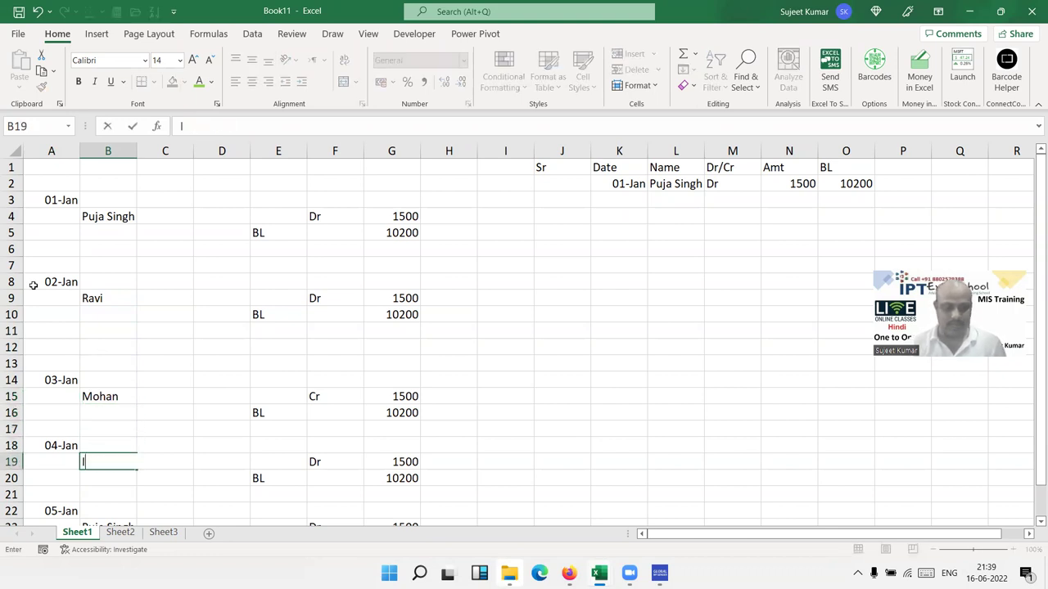
{"action": "type", "text": "Uday"}
{"action": "key", "text": "ctrl+Return"}
{"action": "key", "text": "Down"}
{"action": "key", "text": "Down"}
{"action": "key", "text": "Down"}
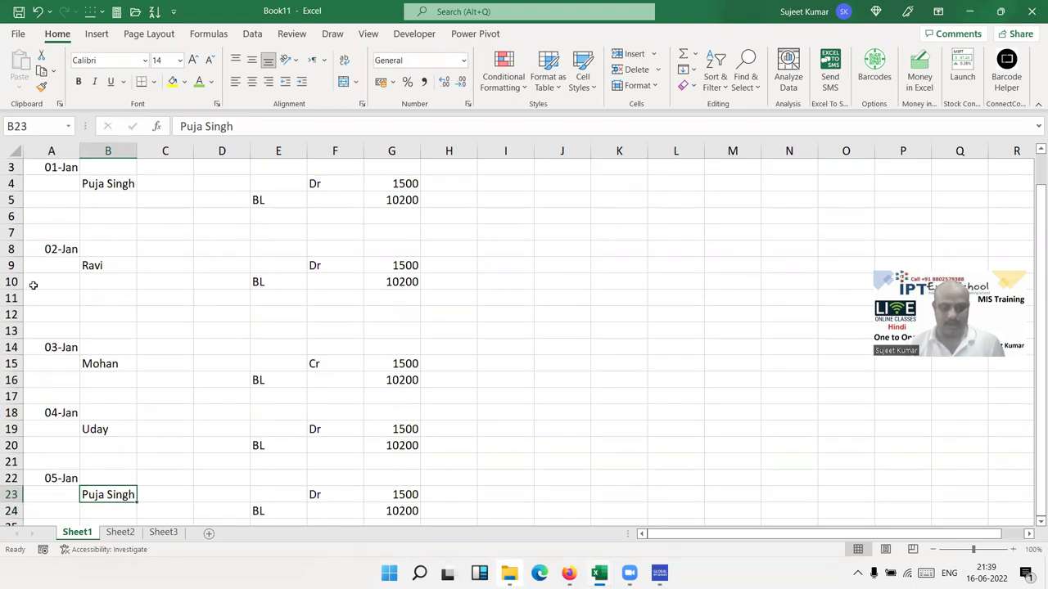
{"action": "type", "text": "Inder"}
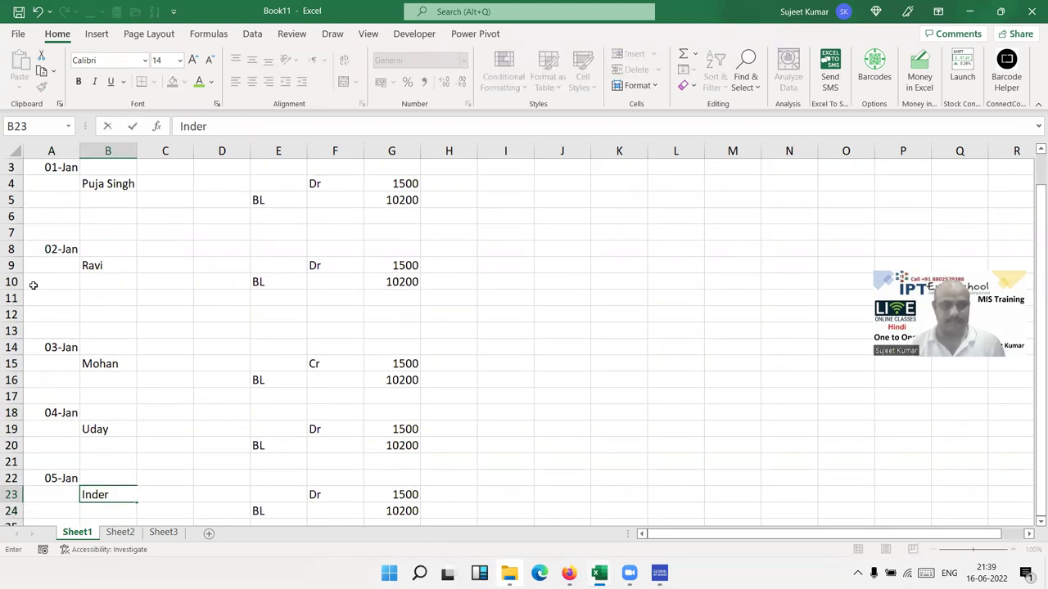
{"action": "key", "text": "Return"}
Change the 02-Jan amount in G9 to 2000 and the 03-Jan amount in G15 to 3000.
{"action": "scroll", "coordinate": [103, 358], "scroll_direction": "up", "scroll_amount": 1}
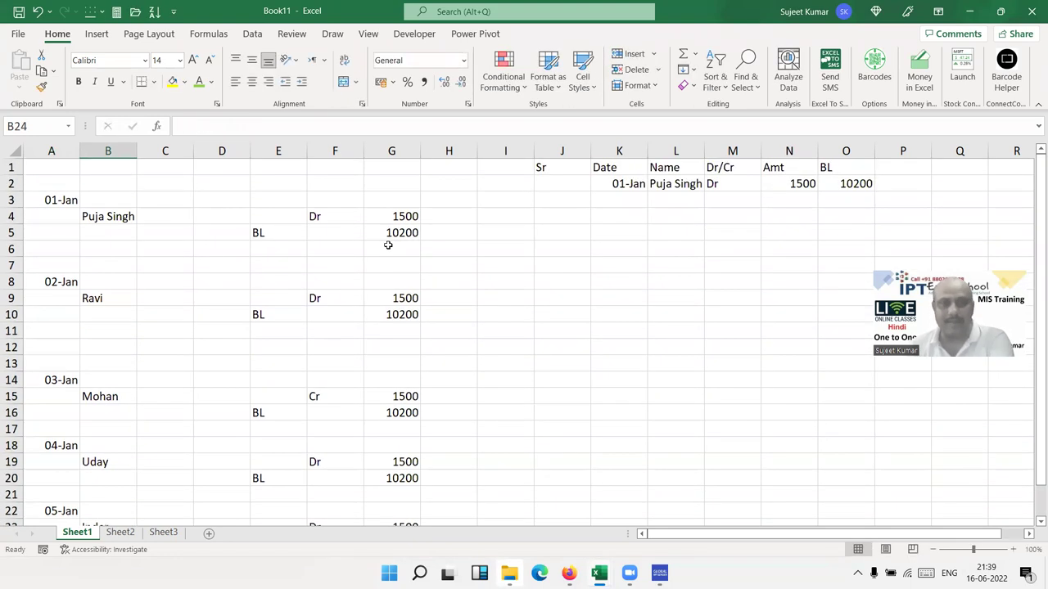
{"action": "left_click", "coordinate": [406, 300]}
{"action": "type", "text": "2000"}
{"action": "key", "text": "Return"}
{"action": "left_click", "coordinate": [400, 391]}
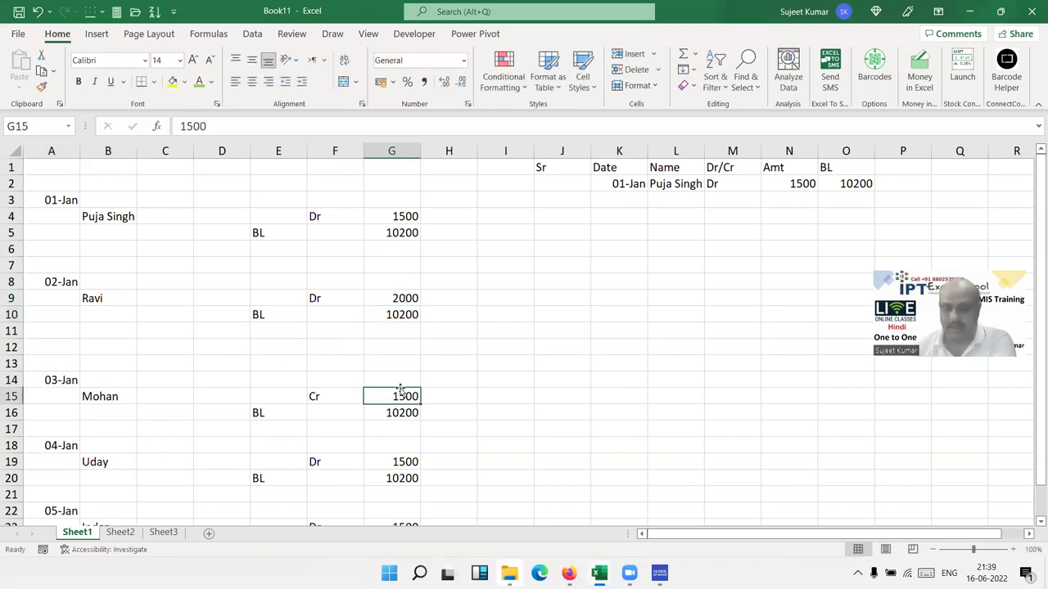
{"action": "type", "text": "3"}
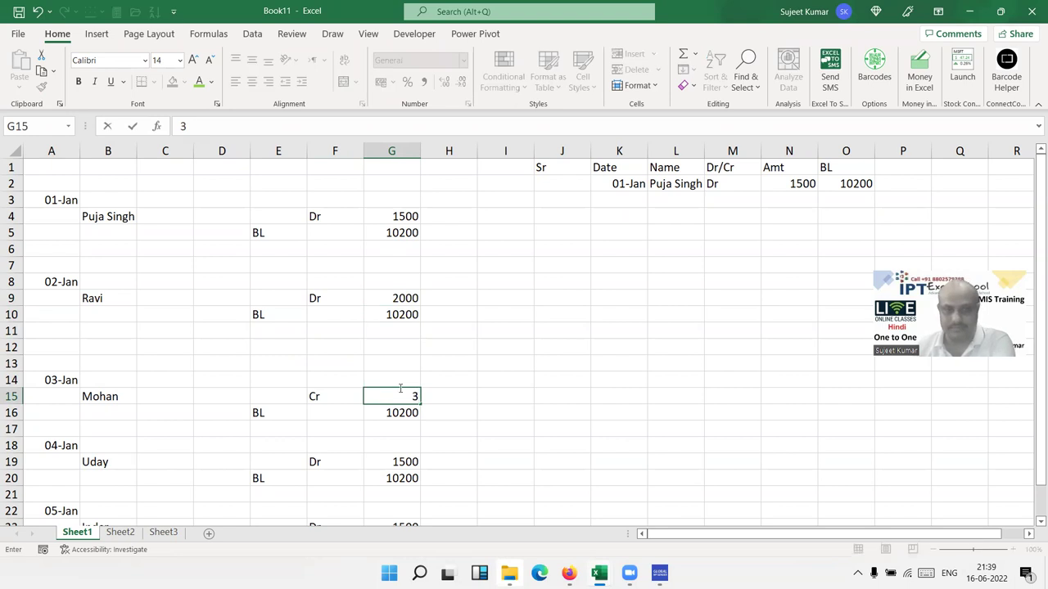
{"action": "type", "text": "000"}
{"action": "key", "text": "Return"}
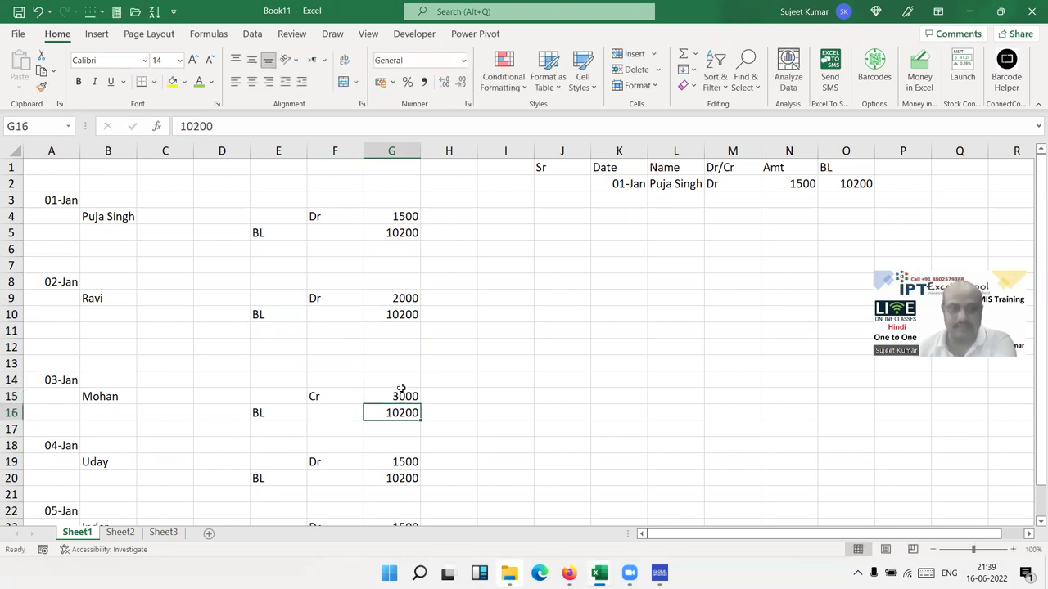
Mark the 05-Jan entry as Cr in F23, then select the empty cells below the first date.
{"action": "scroll", "coordinate": [372, 447], "scroll_direction": "down", "scroll_amount": 3}
{"action": "left_click", "coordinate": [326, 364]}
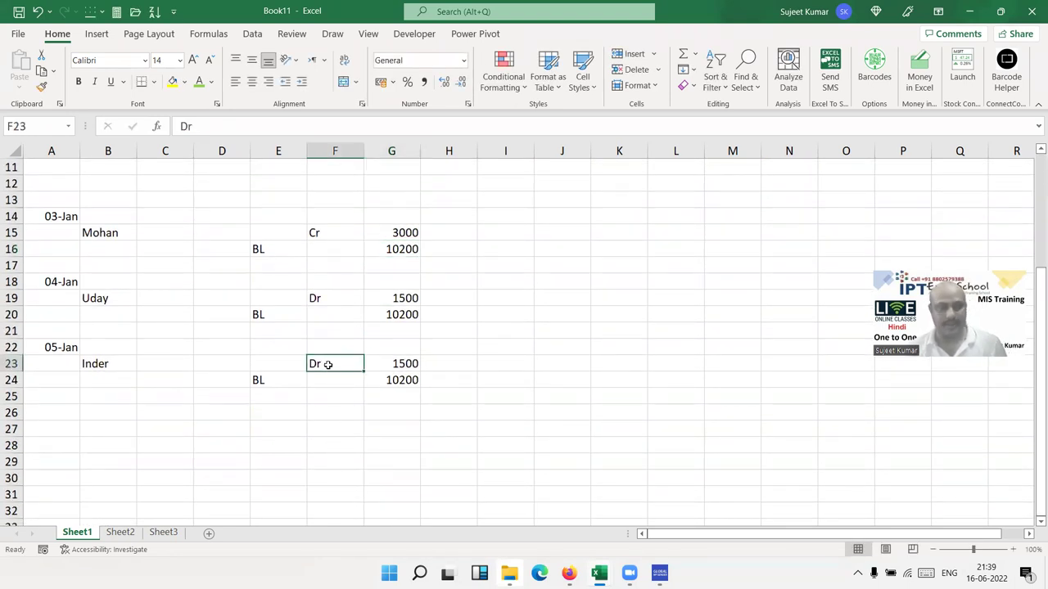
{"action": "type", "text": "C"}
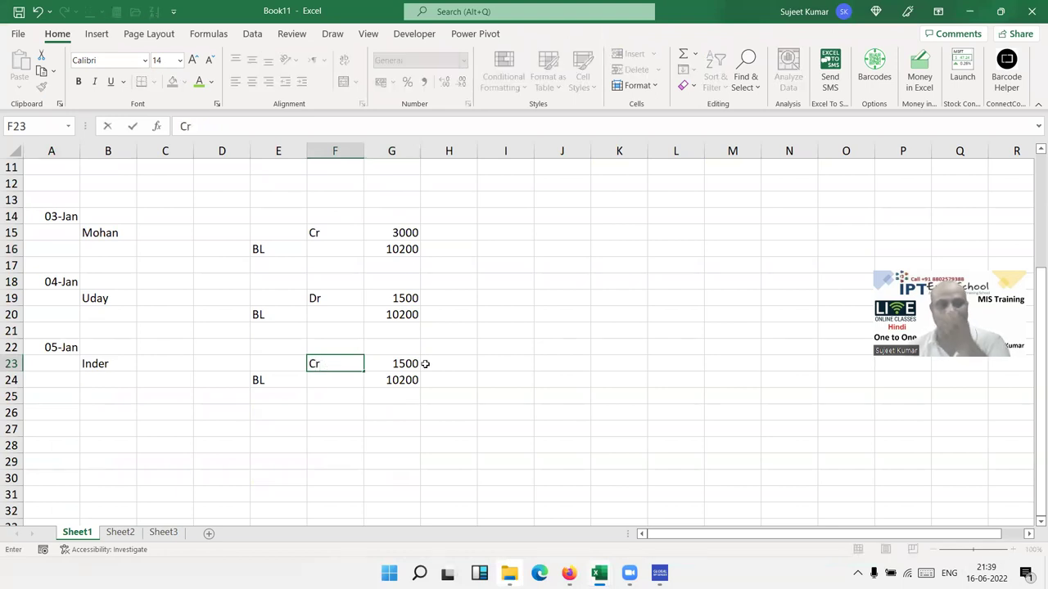
{"action": "left_click", "coordinate": [504, 359]}
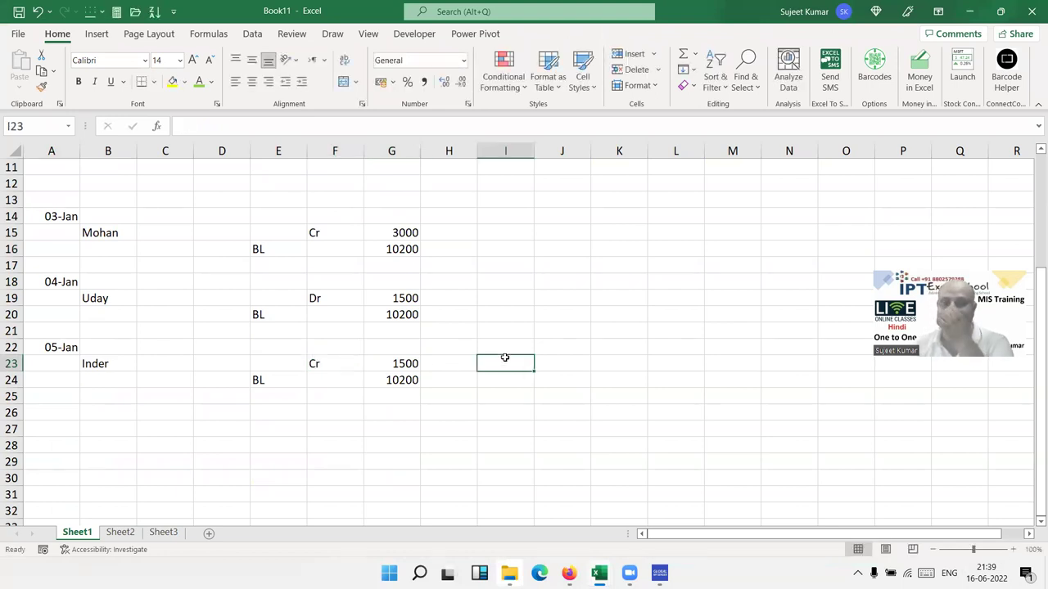
{"action": "scroll", "coordinate": [489, 423], "scroll_direction": "up", "scroll_amount": 3}
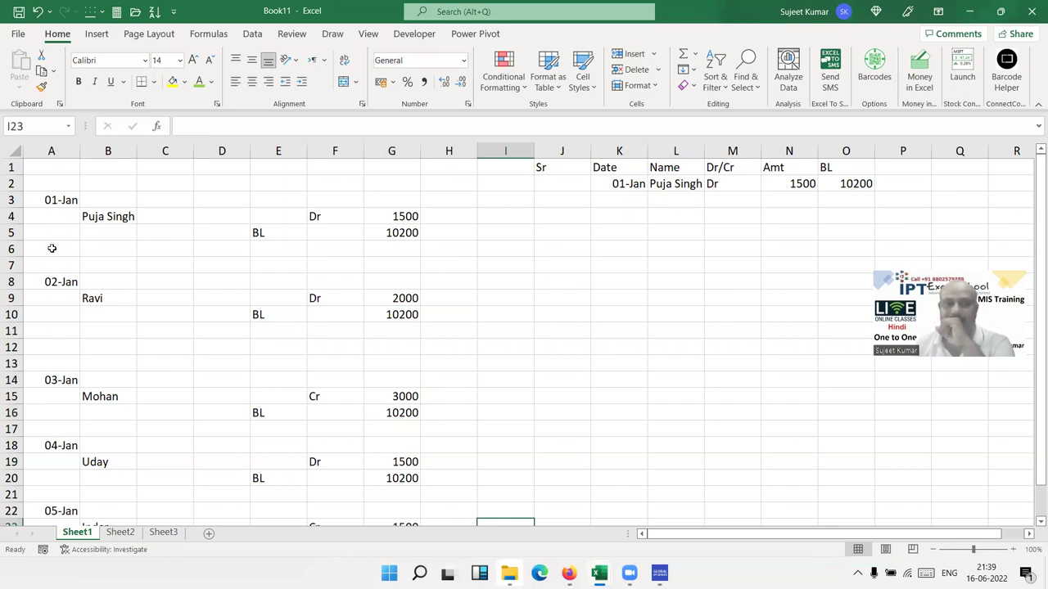
{"action": "left_click_drag", "start_coordinate": [68, 233], "coordinate": [66, 261]}
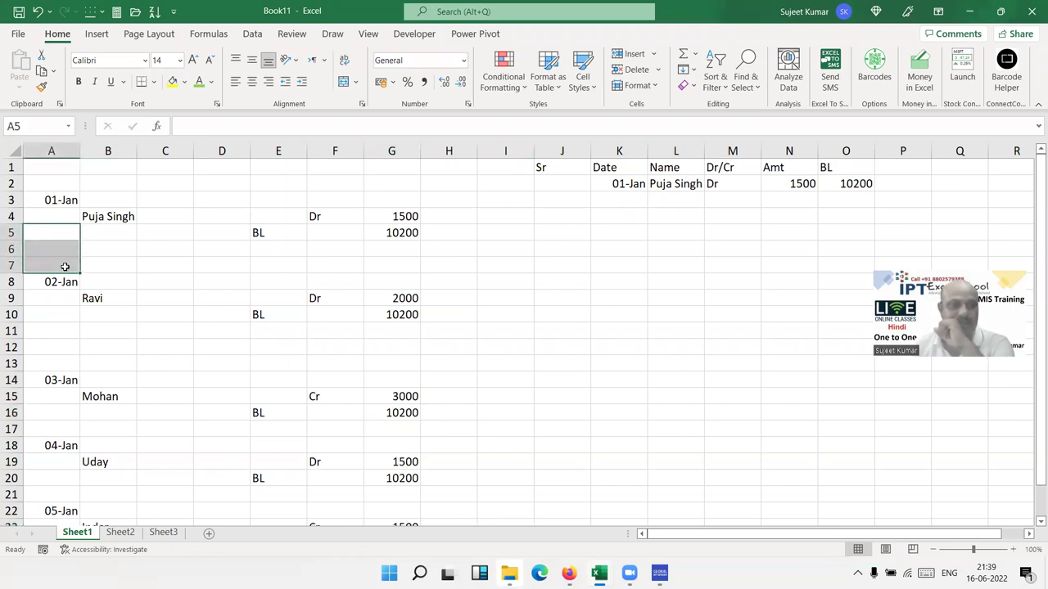
{"action": "left_click", "coordinate": [56, 326]}
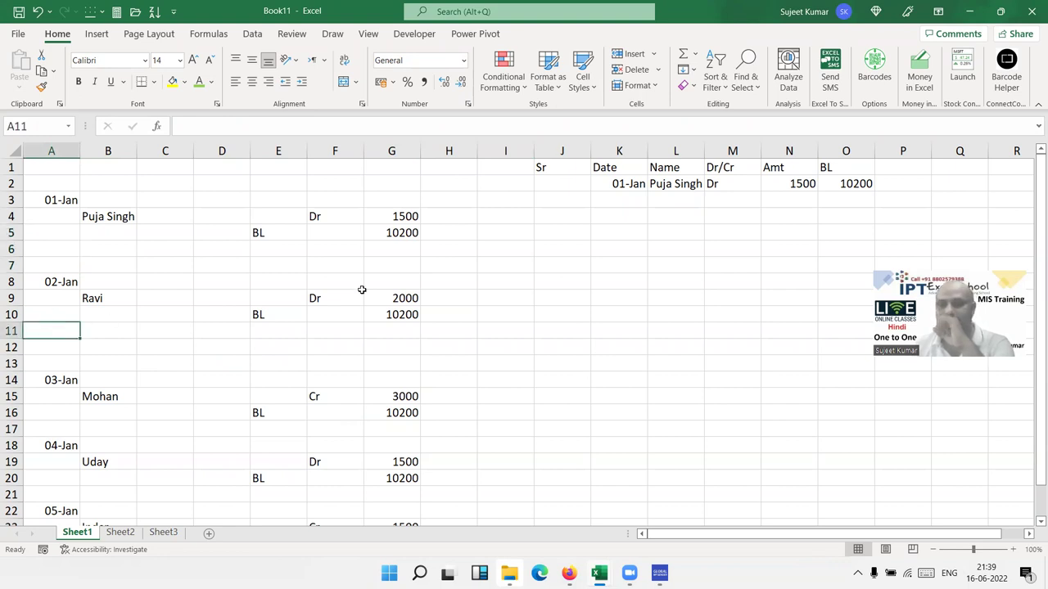
{"action": "left_click_drag", "start_coordinate": [576, 177], "coordinate": [847, 199]}
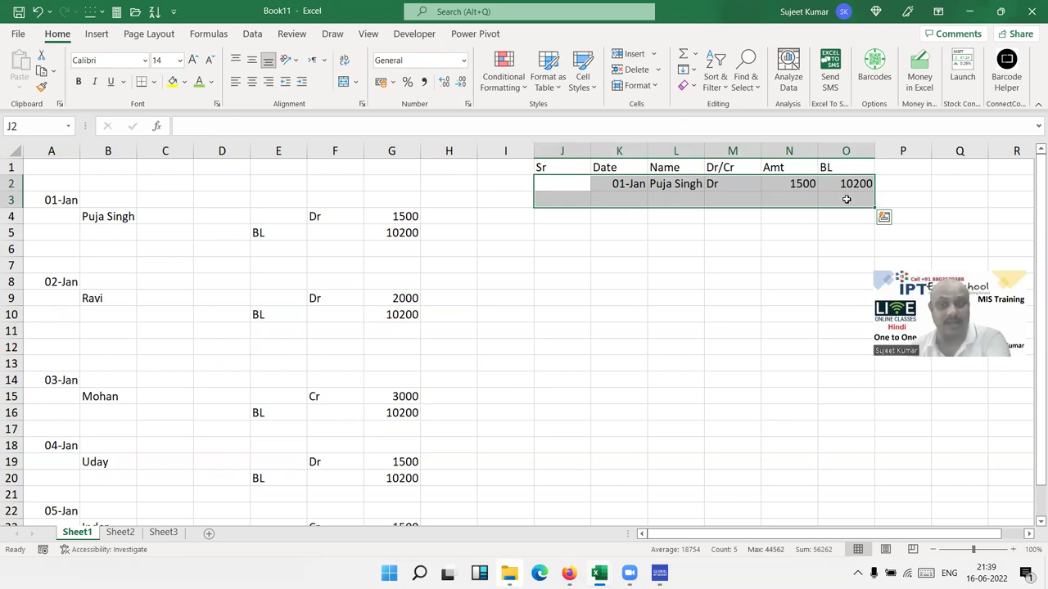
{"action": "mouse_move", "coordinate": [58, 201]}
{"action": "left_mouse_down"}
{"action": "mouse_move", "coordinate": [235, 271]}
{"action": "mouse_move", "coordinate": [365, 437]}
{"action": "left_mouse_up"}
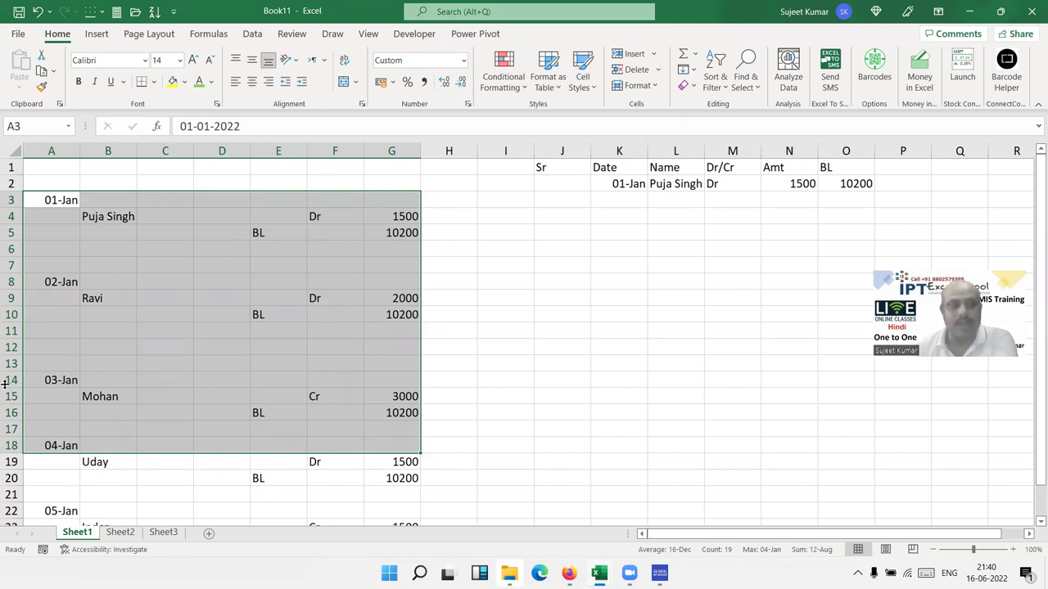
{"action": "left_click_drag", "start_coordinate": [51, 167], "coordinate": [43, 553]}
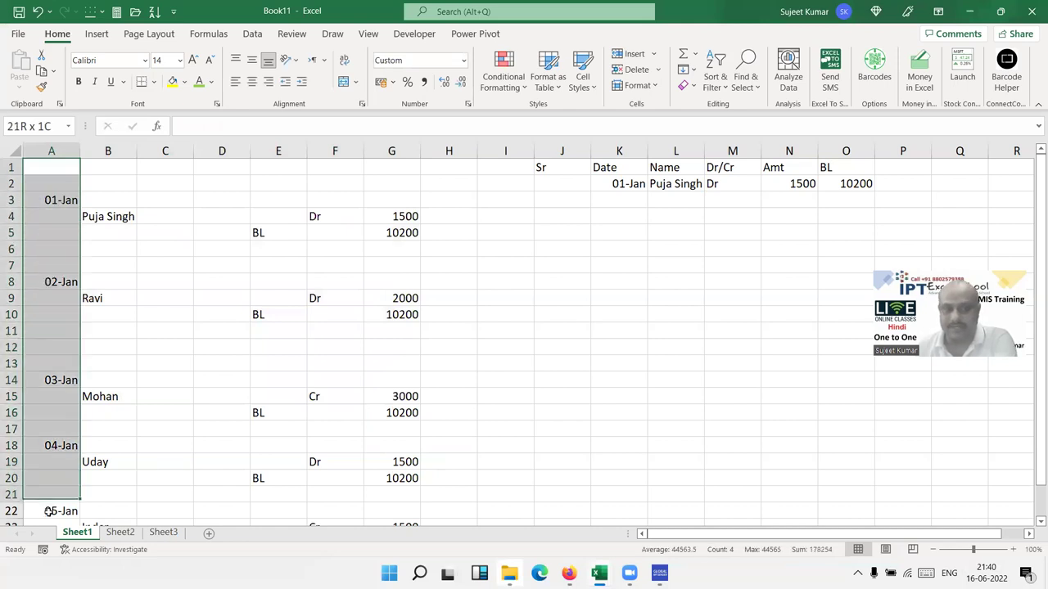
{"action": "left_click_drag", "start_coordinate": [43, 553], "coordinate": [43, 555]}
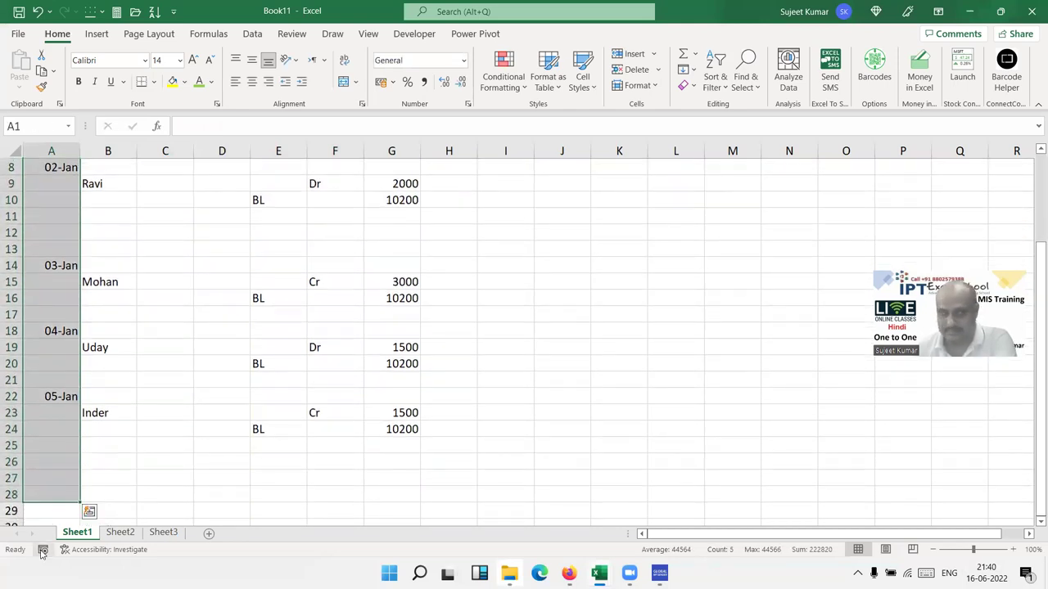
{"action": "scroll", "coordinate": [105, 297], "scroll_direction": "up", "scroll_amount": 3}
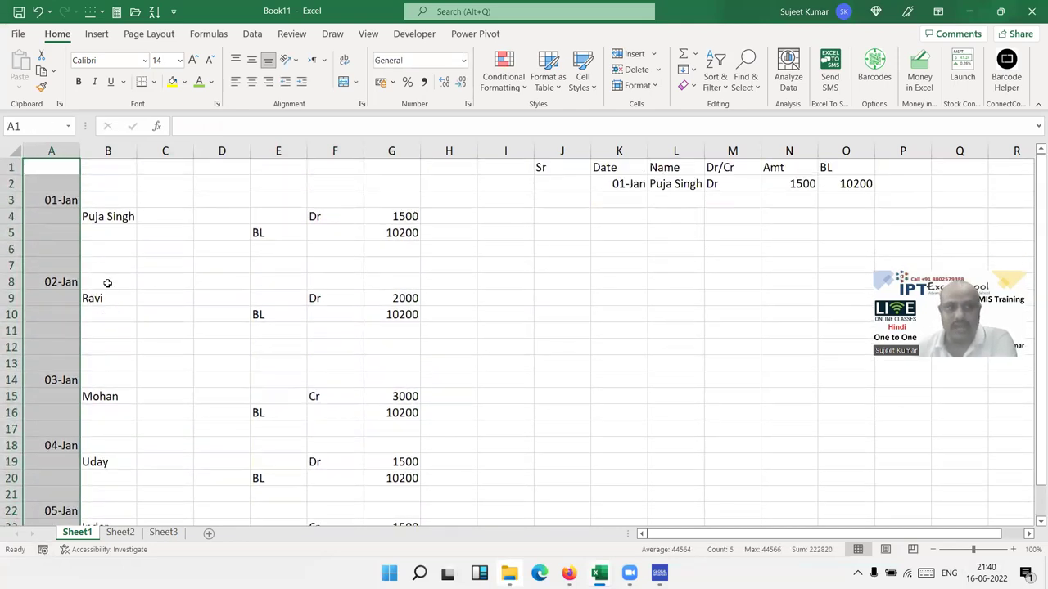
{"action": "left_click", "coordinate": [160, 261]}
{"action": "left_click", "coordinate": [51, 197]}
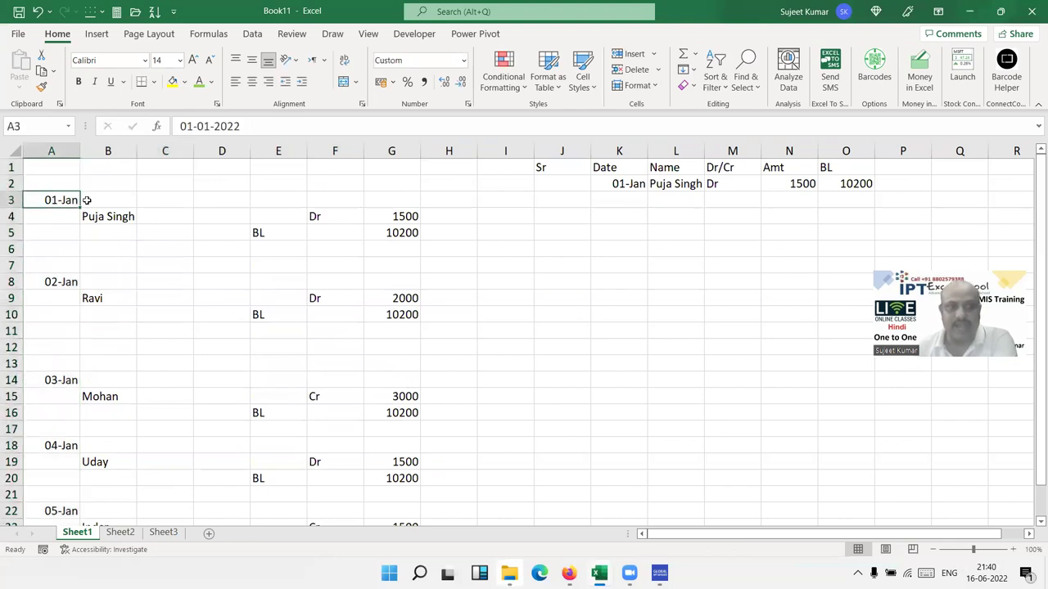
{"action": "left_click", "coordinate": [118, 205]}
{"action": "left_click", "coordinate": [113, 215]}
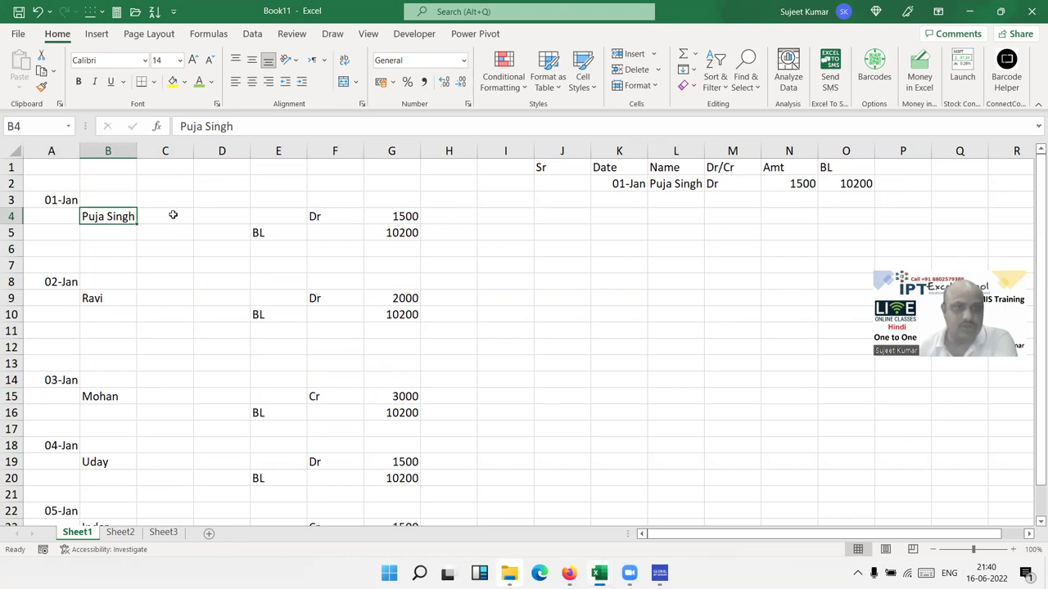
{"action": "left_click_drag", "start_coordinate": [173, 214], "coordinate": [316, 215]}
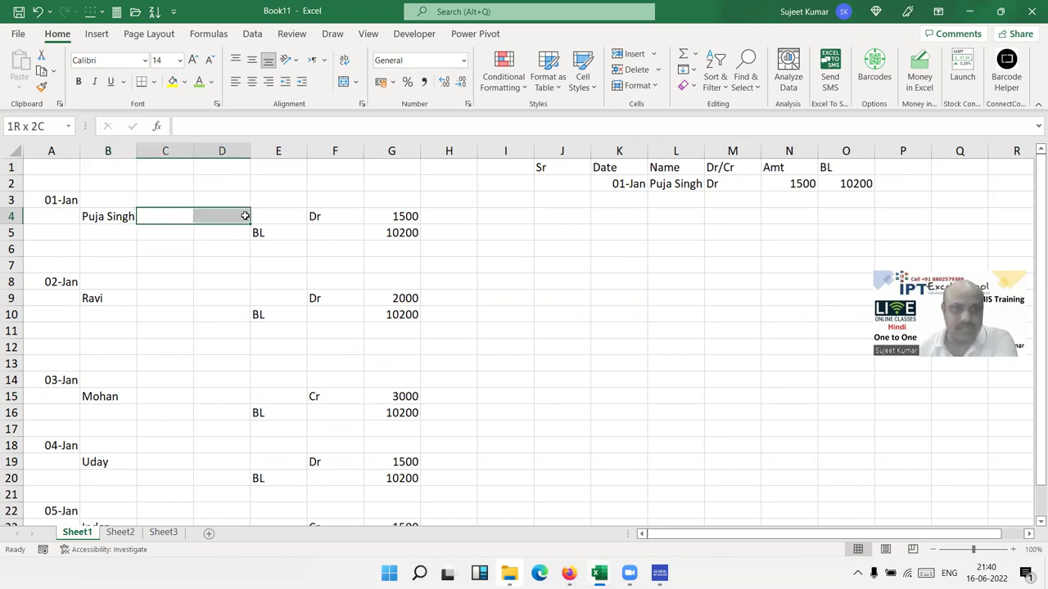
{"action": "left_click", "coordinate": [314, 216]}
{"action": "left_click", "coordinate": [392, 214]}
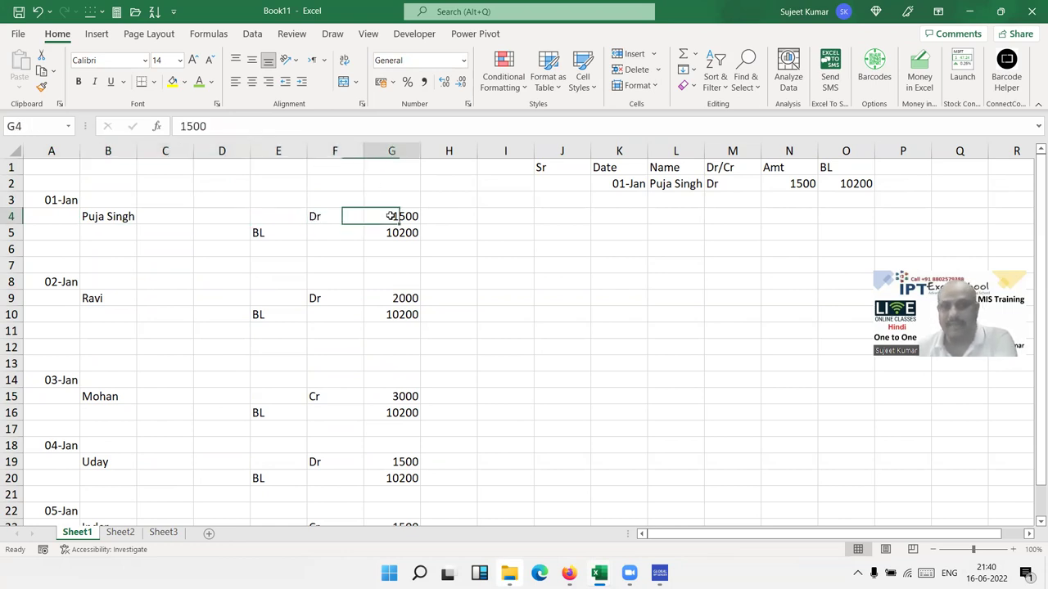
{"action": "left_click", "coordinate": [378, 232]}
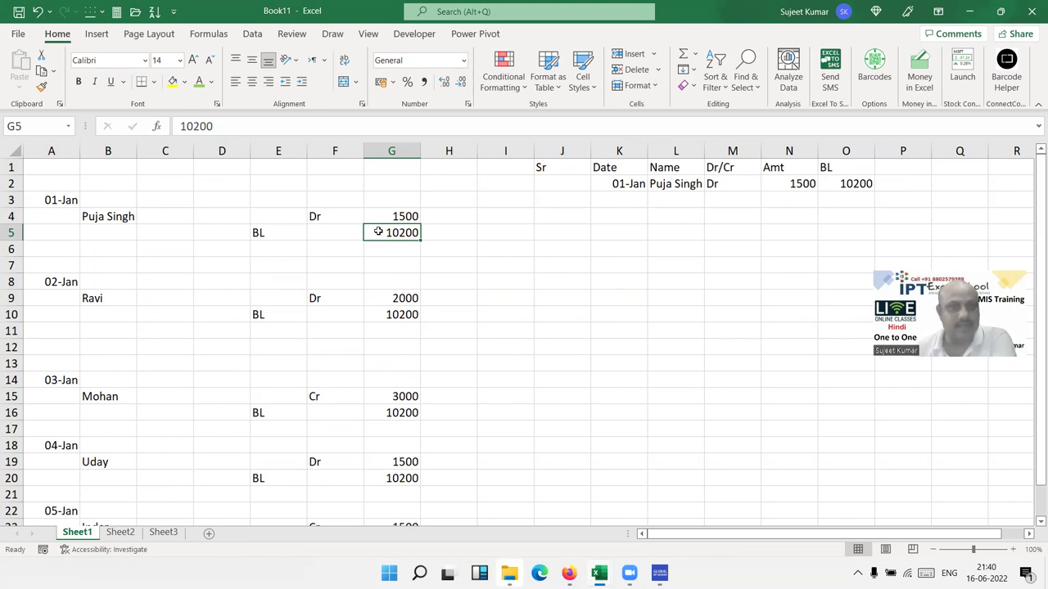
{"action": "scroll", "coordinate": [406, 293], "scroll_direction": "down", "scroll_amount": 5}
{"action": "scroll", "coordinate": [406, 293], "scroll_direction": "up", "scroll_amount": 5}
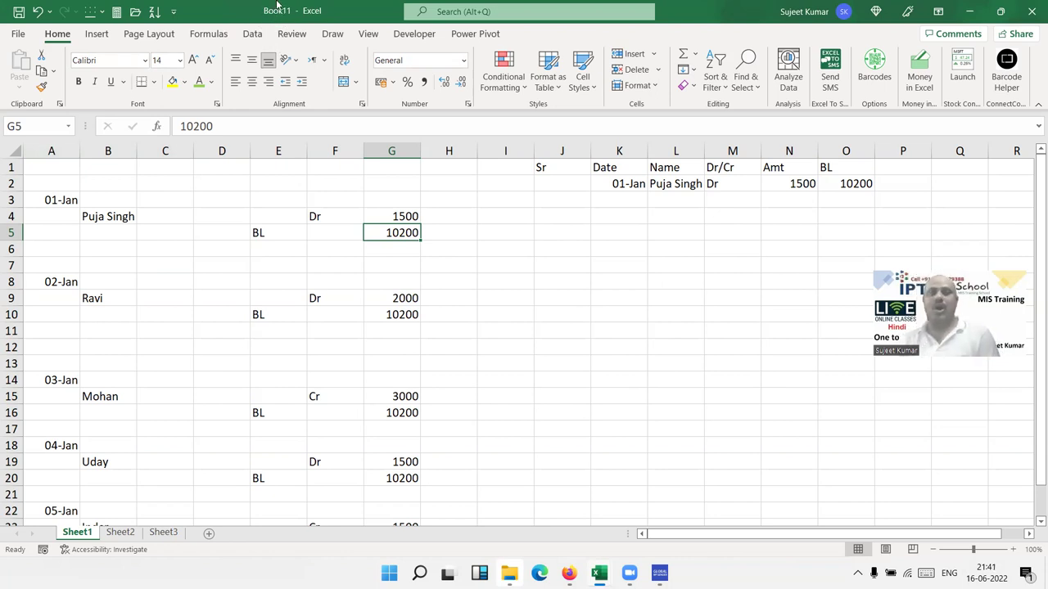
Open Macro Security from the Developer tab and close the Macro Settings without changes.
{"action": "left_click", "coordinate": [414, 33]}
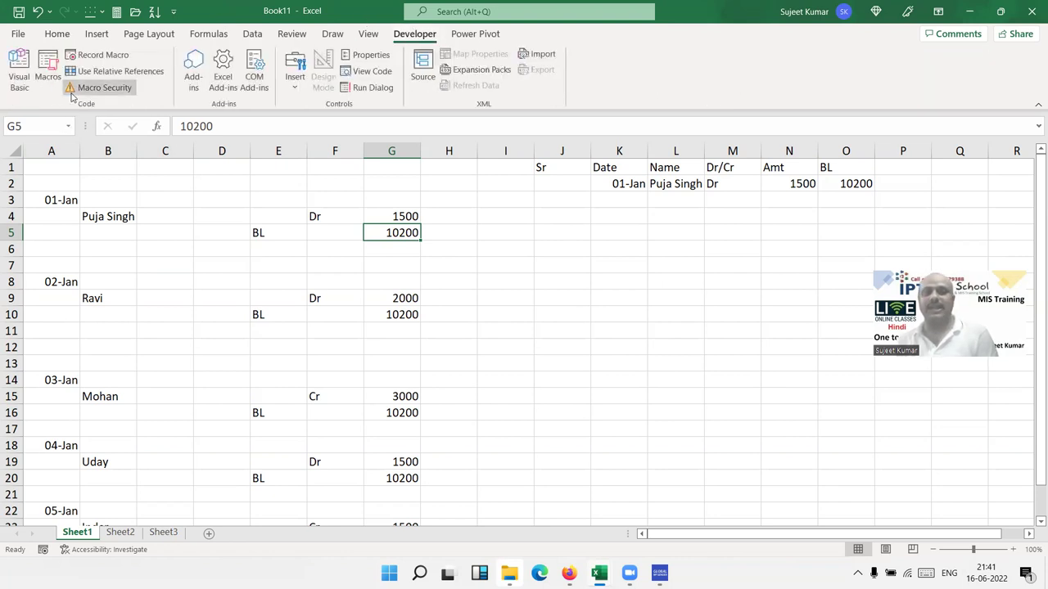
{"action": "left_click", "coordinate": [98, 88]}
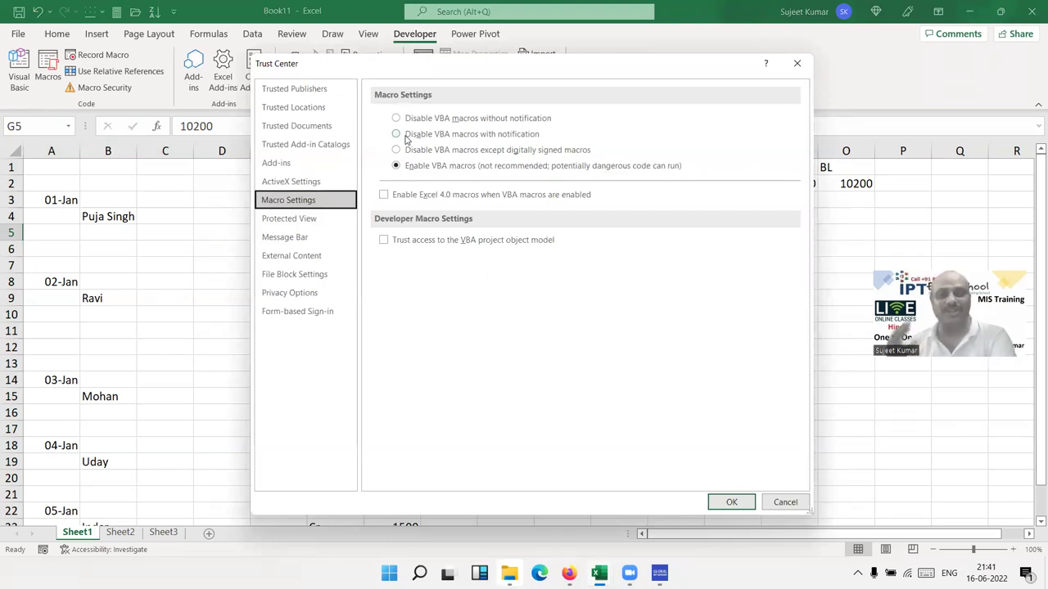
{"action": "key", "text": "Return"}
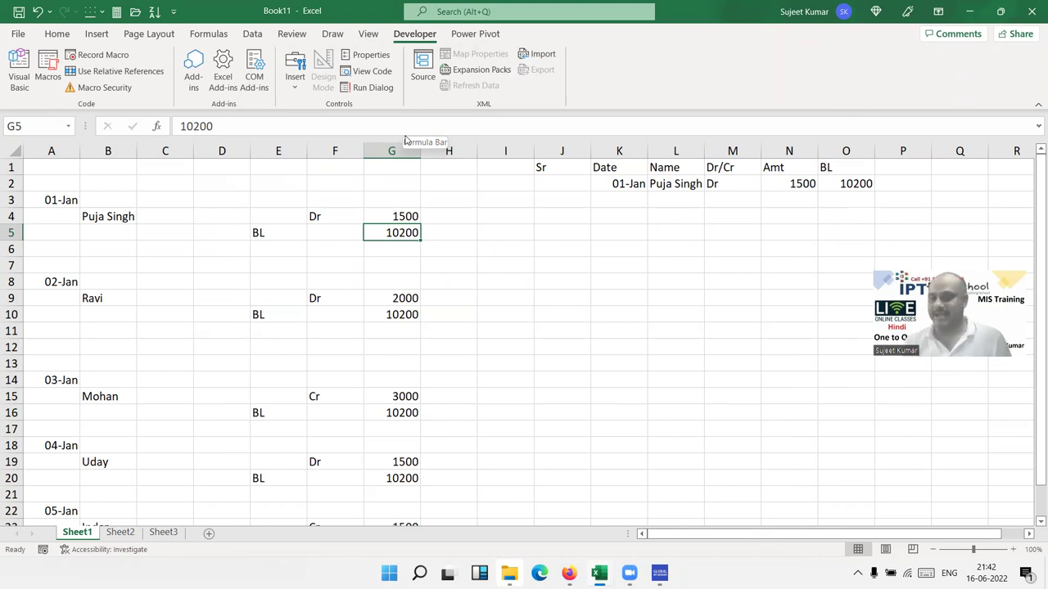
Insert a new blank column A before the ledger.
{"action": "key", "text": "Left"}
{"action": "key", "text": "Left"}
{"action": "key", "text": "Home"}
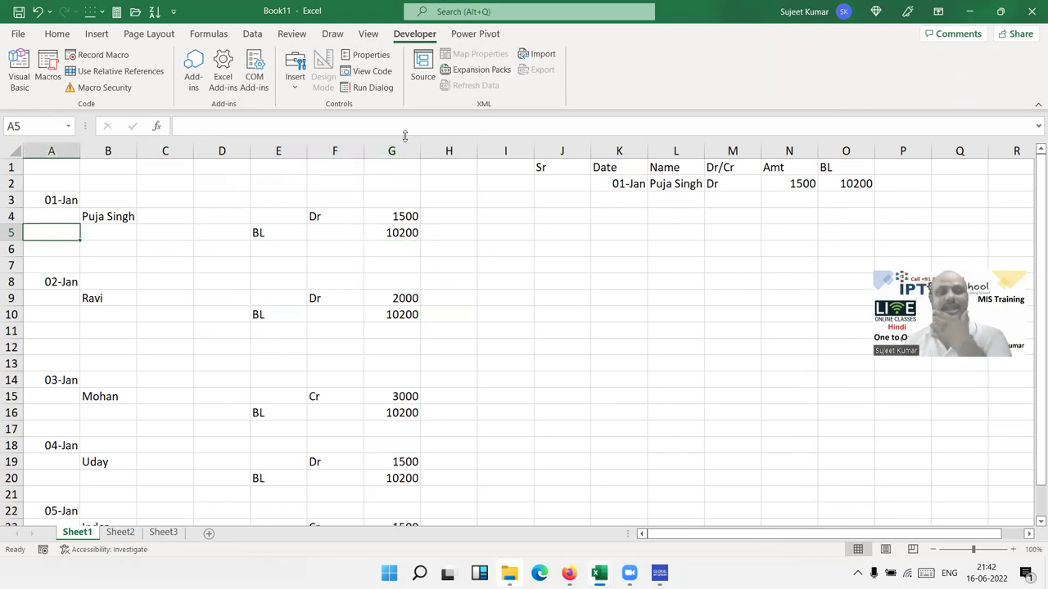
{"action": "key", "text": "ctrl+space"}
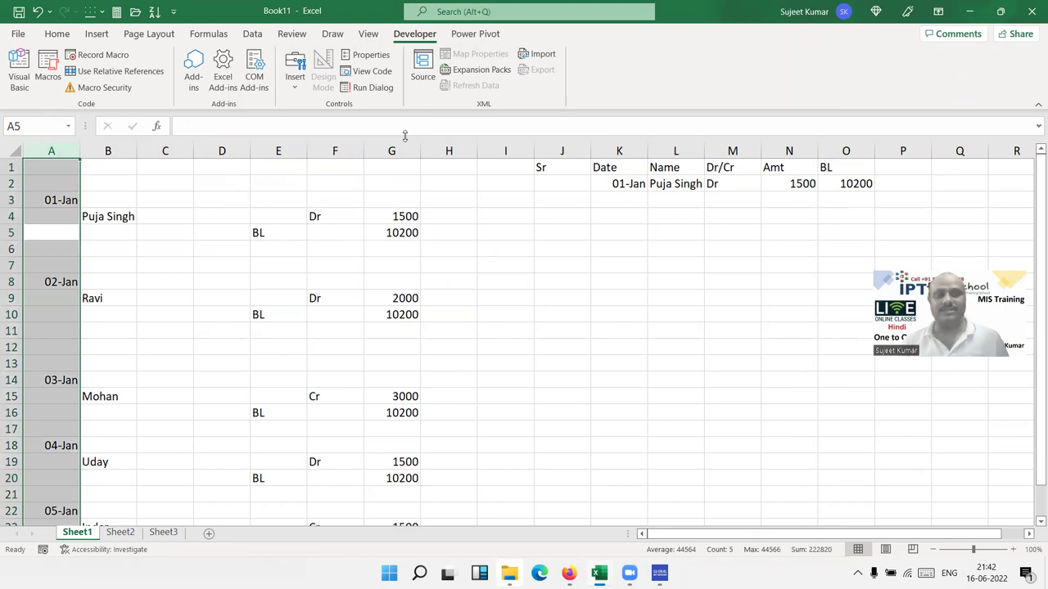
{"action": "key", "text": "ctrl+shift+plus"}
{"action": "key", "text": "Up"}
{"action": "key", "text": "Up"}
{"action": "key", "text": "Up"}
Enter the serial-number formula =IF(B3>0,MAX(A2:A2)+1) in A3.
{"action": "key", "text": "Down"}
{"action": "type", "text": "="}
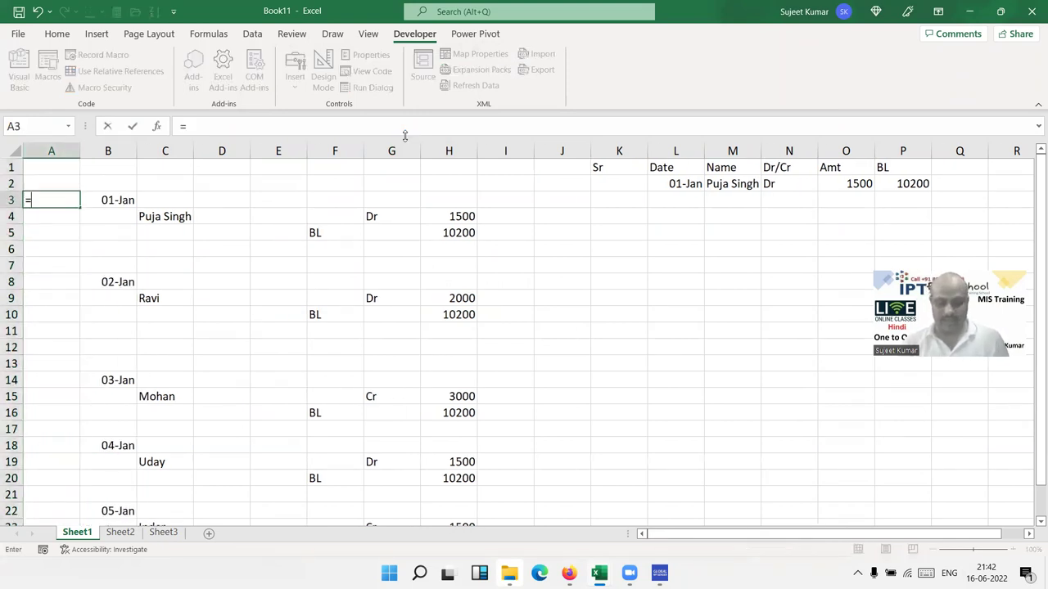
{"action": "type", "text": "if"}
{"action": "key", "text": "Tab"}
{"action": "key", "text": "Right"}
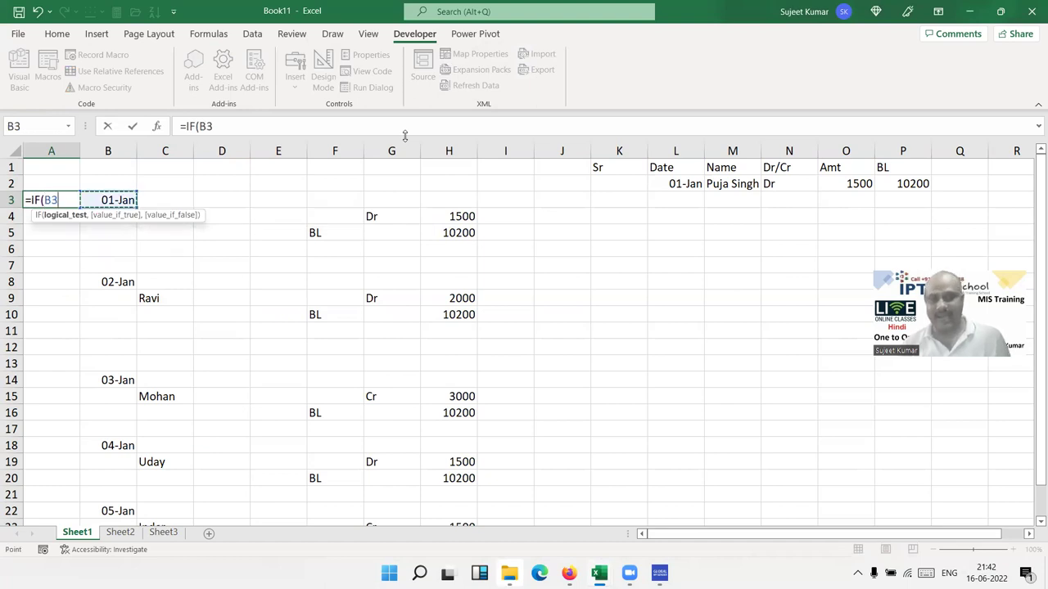
{"action": "type", "text": ">0"}
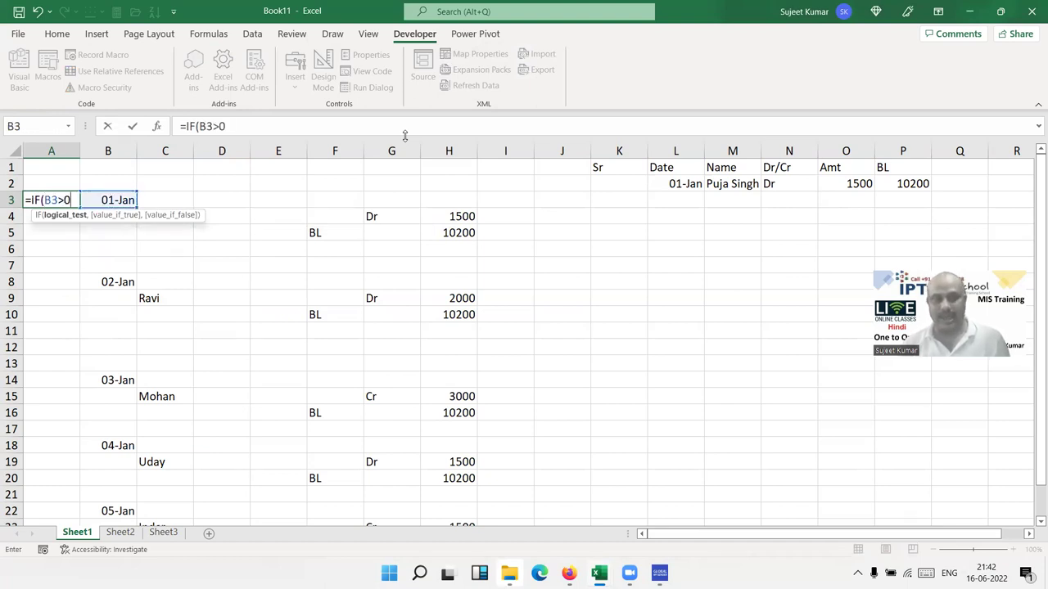
{"action": "type", "text": ",max"}
{"action": "key", "text": "Tab"}
{"action": "key", "text": "Up"}
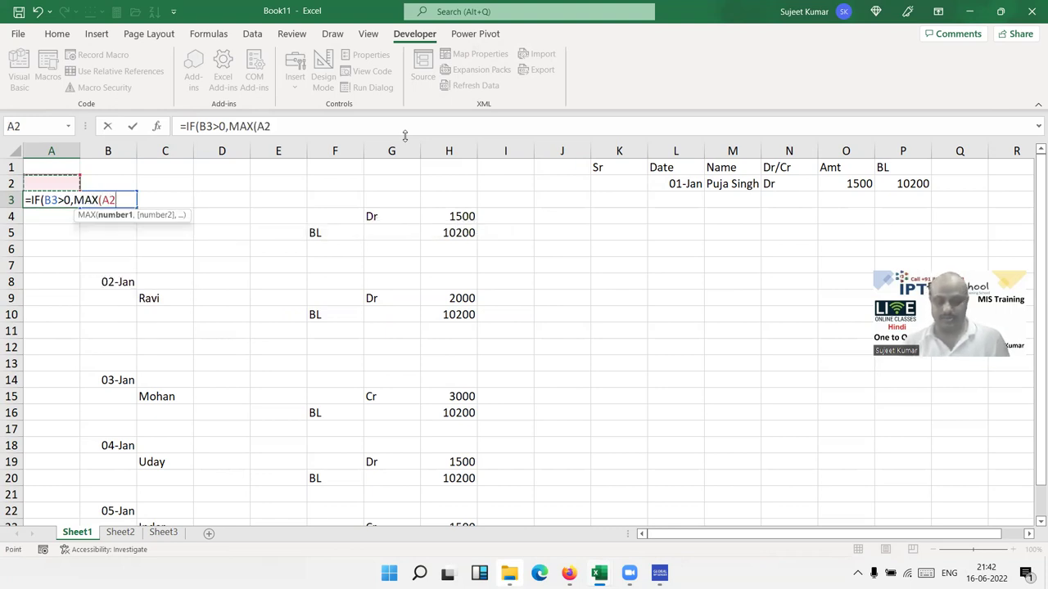
{"action": "type", "text": ":A2)+1"}
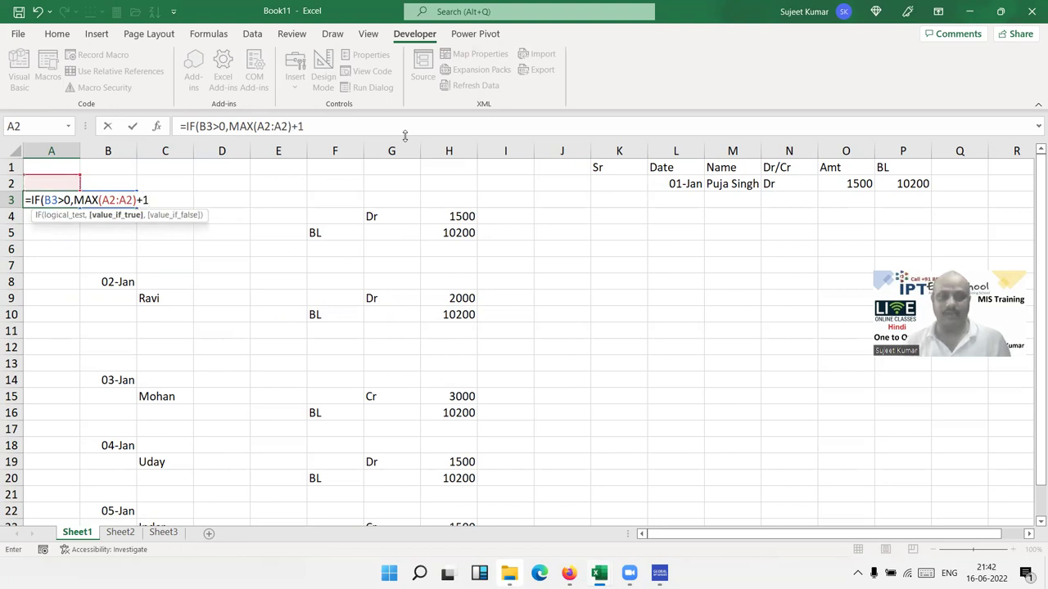
{"action": "key", "text": "Return"}
Refine A3's formula to =IF(B3>0,MAX($A$2:A2)+1,"") with a blank result and locked start.
{"action": "key", "text": "Return"}
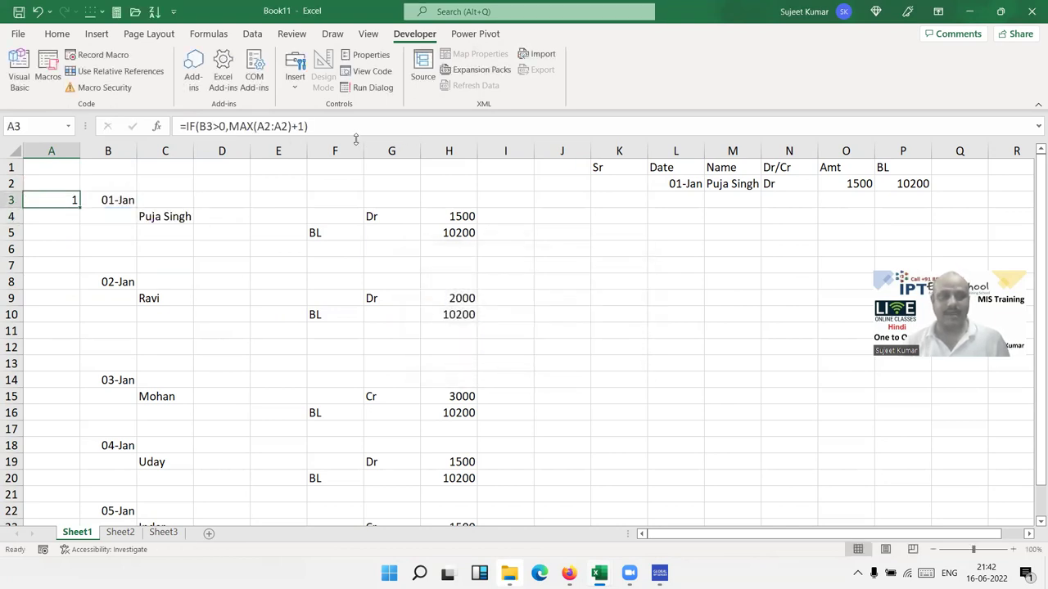
{"action": "left_click", "coordinate": [306, 126]}
{"action": "type", "text": ",\"\""}
{"action": "key", "text": "Return"}
{"action": "key", "text": "Up"}
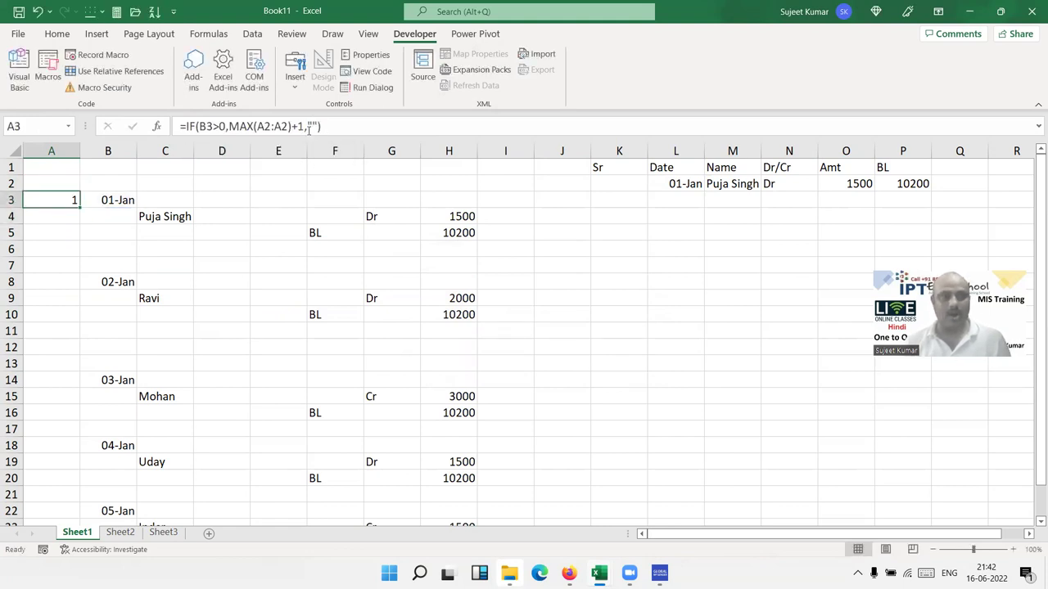
{"action": "left_click", "coordinate": [264, 126]}
{"action": "key", "text": "F4"}
{"action": "key", "text": "Return"}
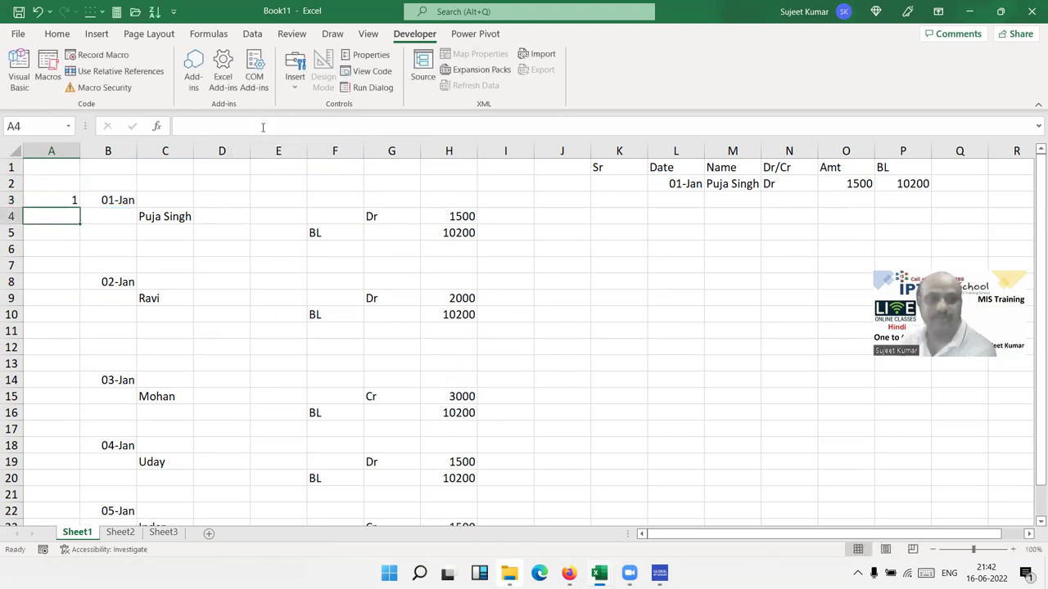
{"action": "left_click", "coordinate": [76, 197]}
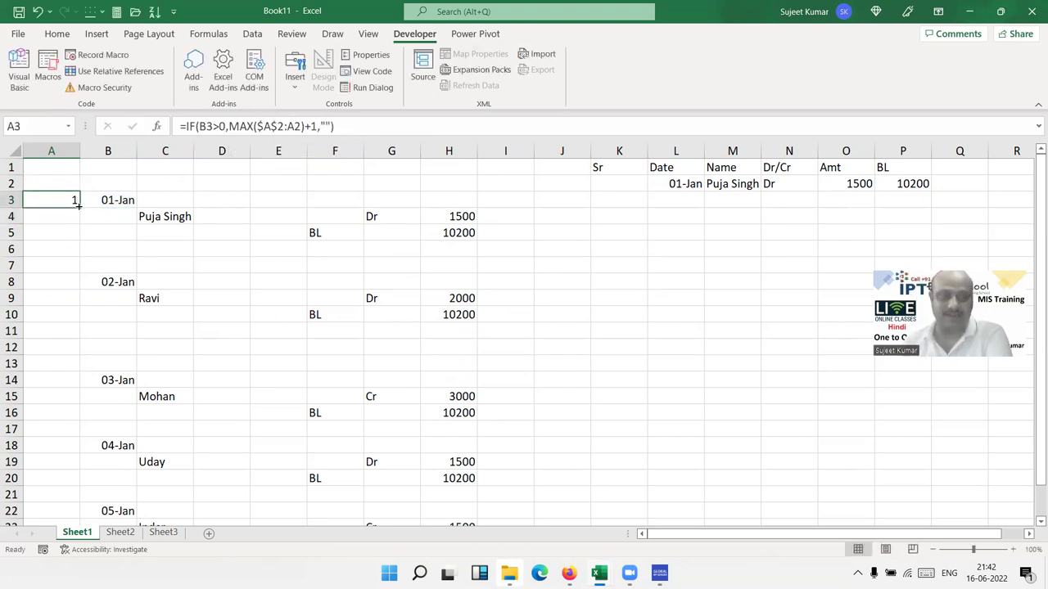
Fill A3's serial formula down to A32, check the 1–5 numbering, and select L2:P2.
{"action": "left_click_drag", "start_coordinate": [79, 207], "coordinate": [79, 481]}
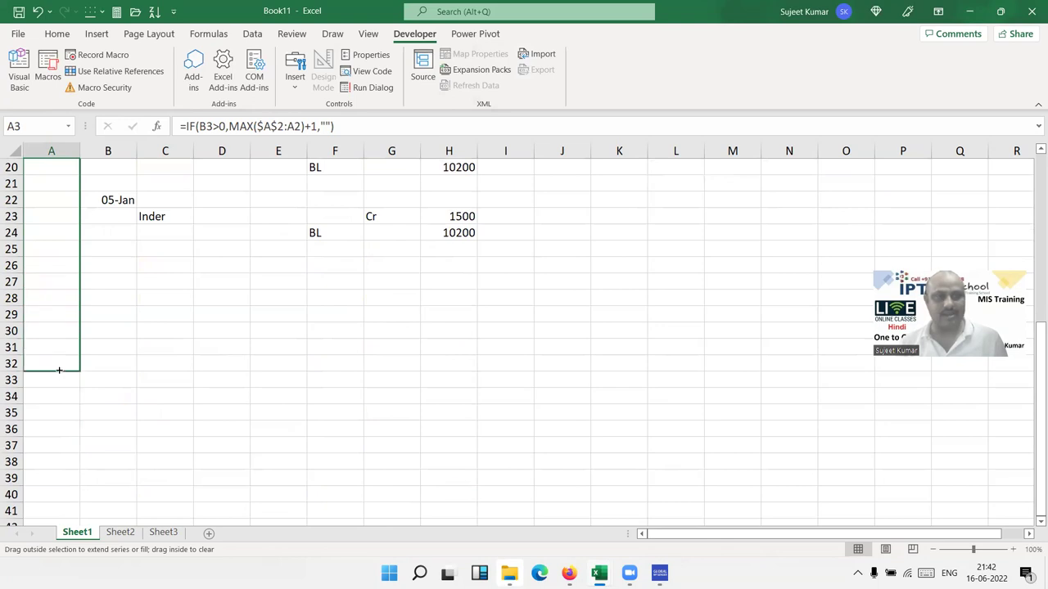
{"action": "left_click_drag", "start_coordinate": [78, 481], "coordinate": [58, 358]}
{"action": "scroll", "coordinate": [66, 346], "scroll_direction": "up", "scroll_amount": 7}
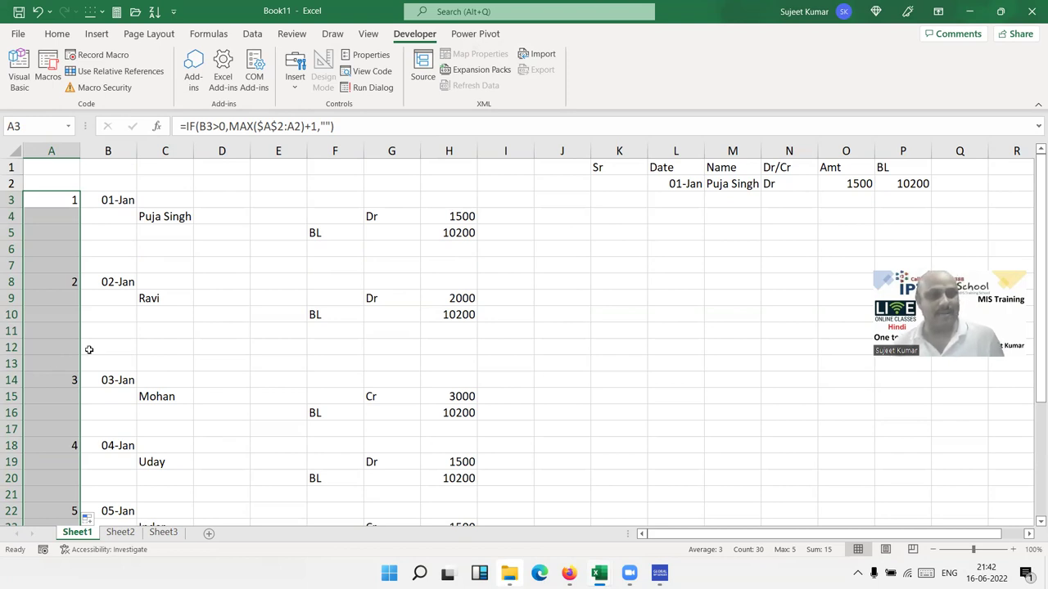
{"action": "scroll", "coordinate": [88, 350], "scroll_direction": "down", "scroll_amount": 3}
{"action": "scroll", "coordinate": [88, 356], "scroll_direction": "down", "scroll_amount": 4}
{"action": "scroll", "coordinate": [87, 359], "scroll_direction": "up", "scroll_amount": 7}
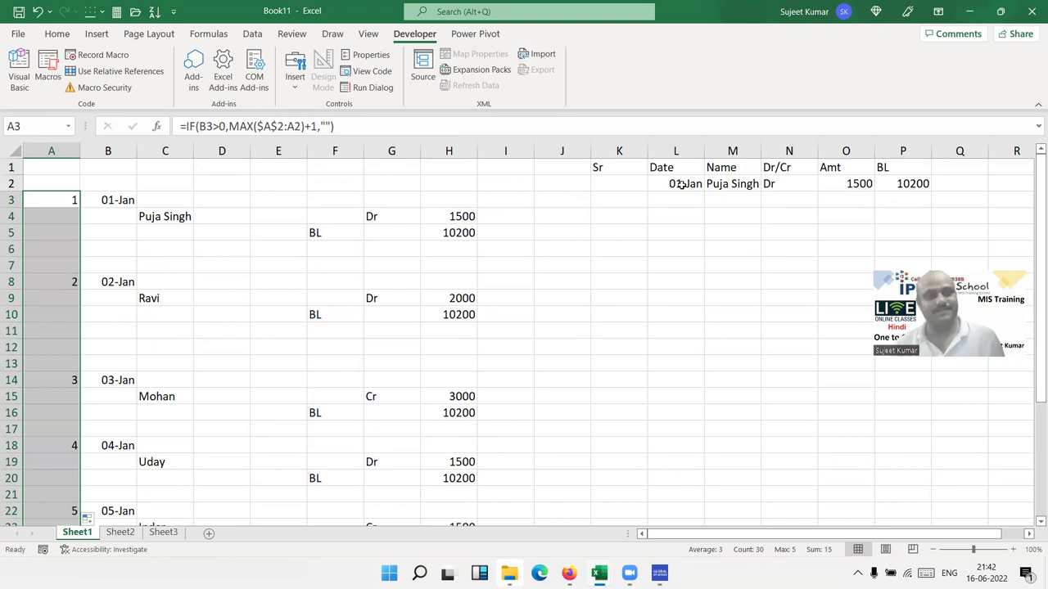
{"action": "left_click_drag", "start_coordinate": [679, 184], "coordinate": [890, 186]}
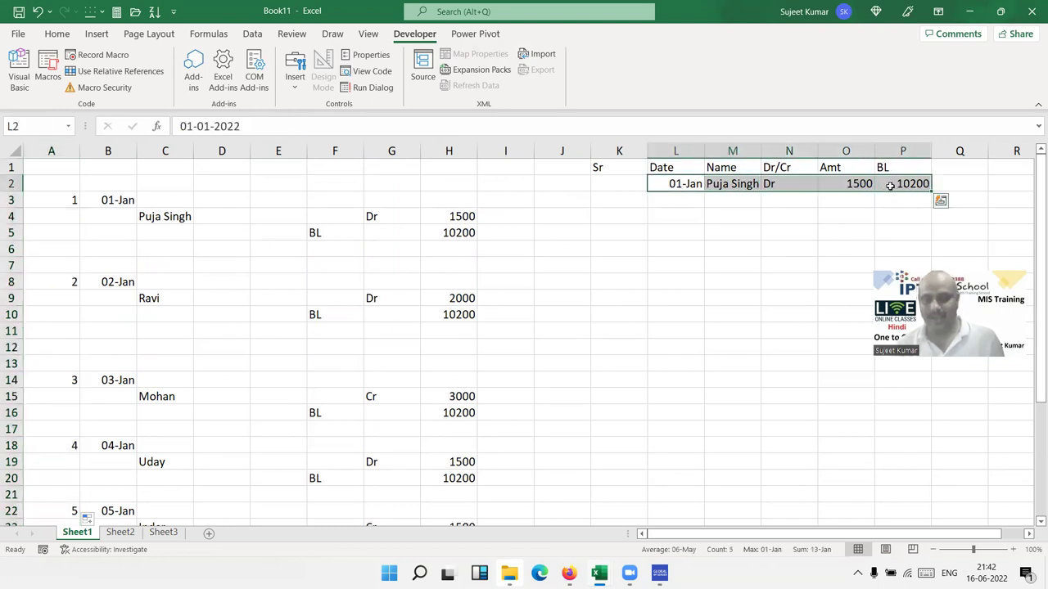
Clear the old summary row L2:P2 and enter 1 as the first Sr value in K2.
{"action": "key", "text": "Delete"}
{"action": "key", "text": "Left"}
{"action": "type", "text": "1"}
{"action": "key", "text": "Return"}
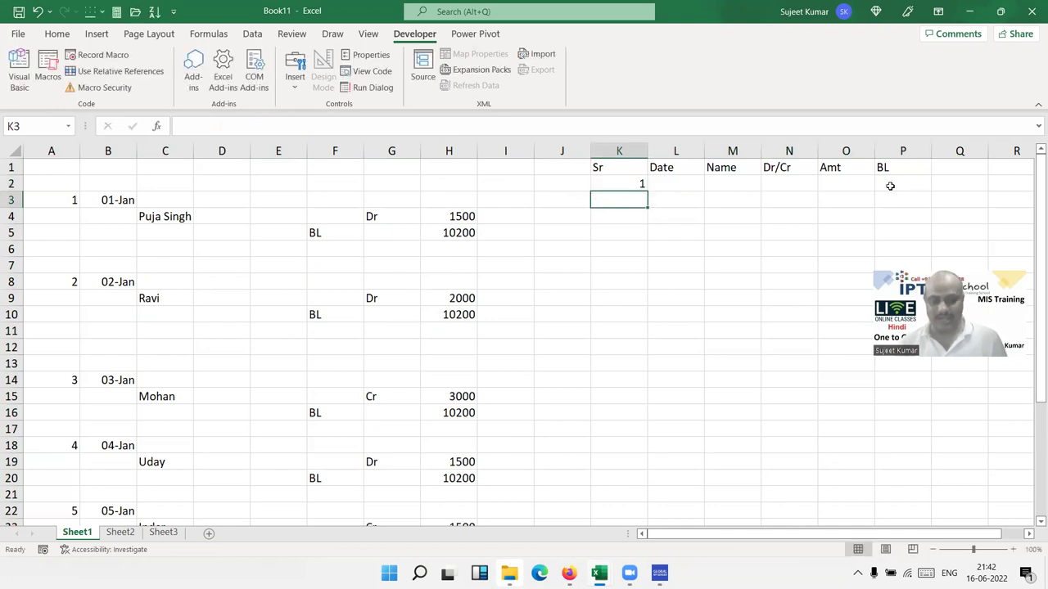
Enter =IF(K2+1>MAX(A:A),"",K2+1) in K3 to continue the serial numbers.
{"action": "type", "text": "=if"}
{"action": "key", "text": "Tab"}
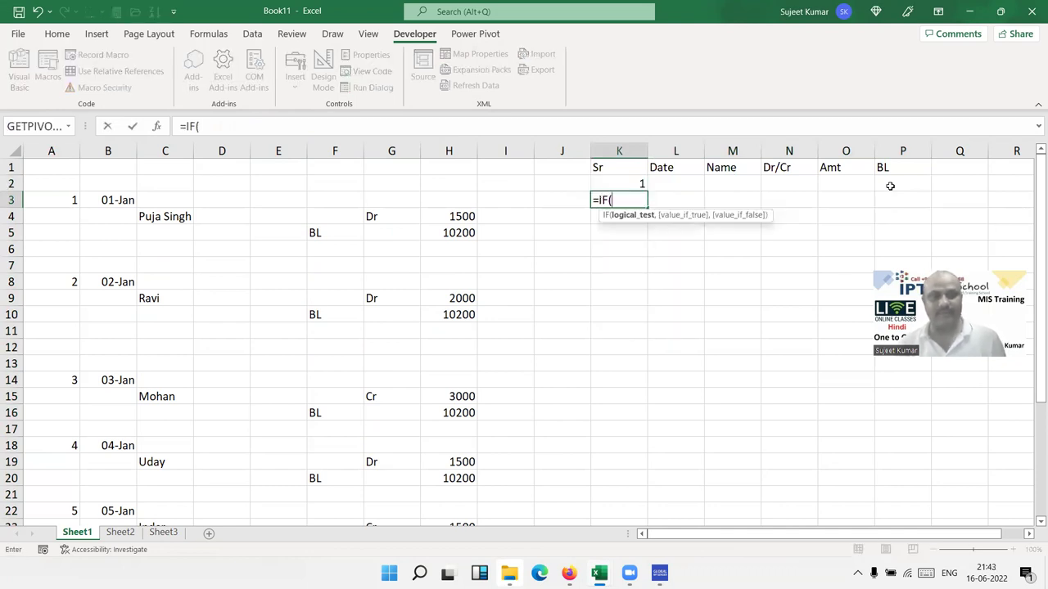
{"action": "key", "text": "Up"}
{"action": "type", "text": "+>max"}
{"action": "key", "text": "Tab"}
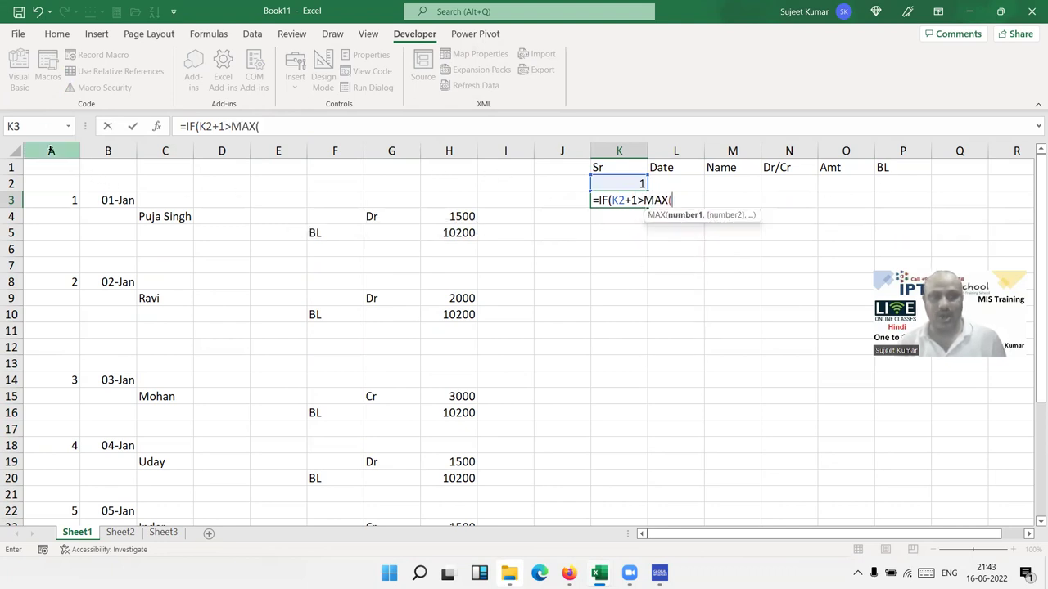
{"action": "left_click", "coordinate": [51, 150]}
{"action": "type", "text": "),\"\","}
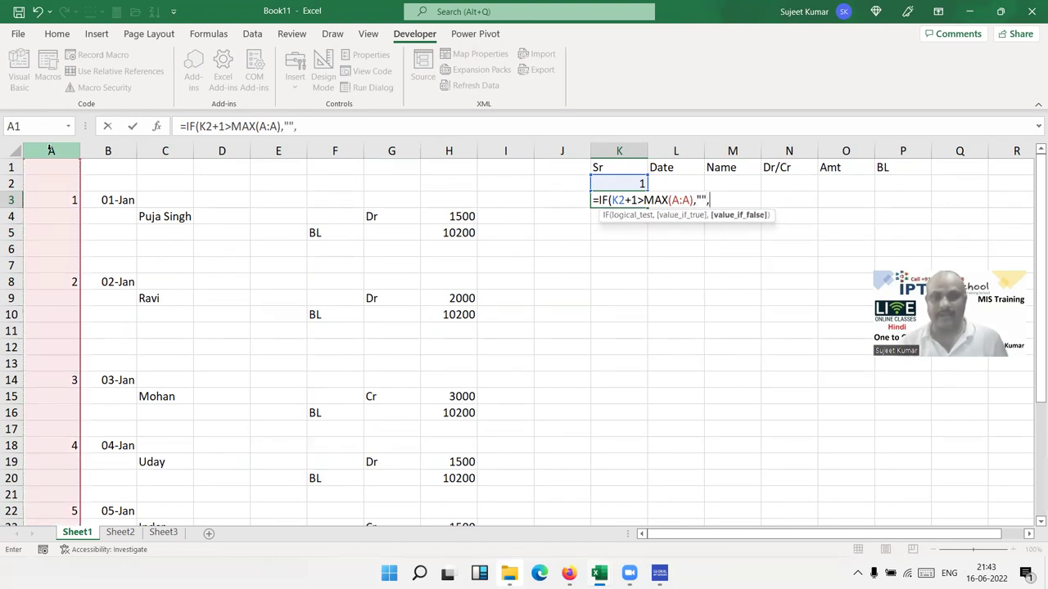
{"action": "key", "text": "Up"}
{"action": "type", "text": "+1"}
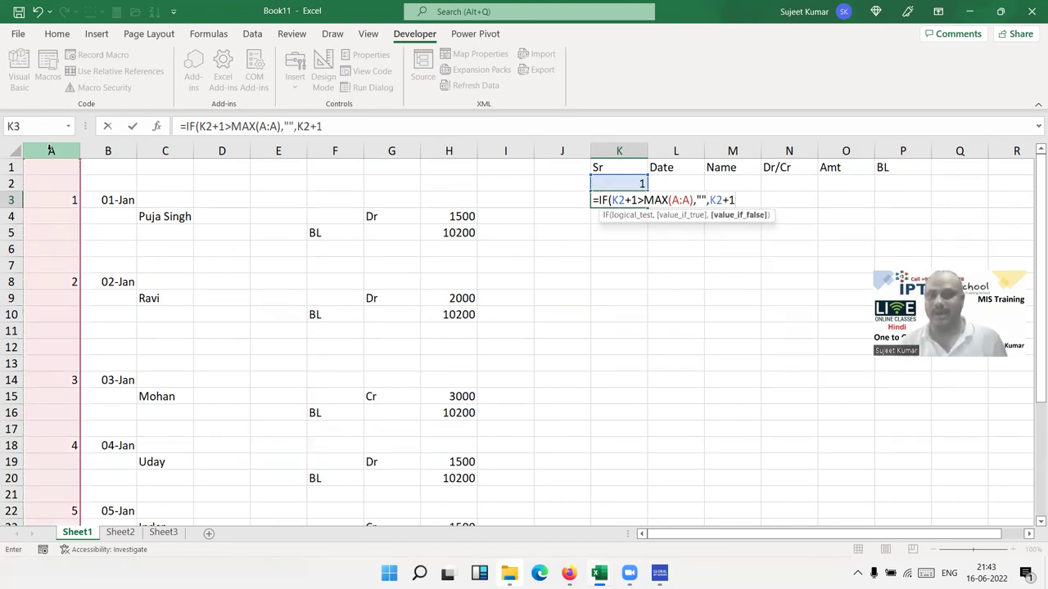
{"action": "key", "text": "Return"}
{"action": "key", "text": "Left"}
{"action": "key", "text": "Return"}
Wrap K3's formula in IFERROR(...,"") and fill it down to K17.
{"action": "key", "text": "Up"}
{"action": "key", "text": "F2"}
{"action": "key", "text": "Left"}
{"action": "key", "text": "Left"}
{"action": "key", "text": "Left"}
{"action": "key", "text": "Left"}
{"action": "key", "text": "Left"}
{"action": "key", "text": "Left"}
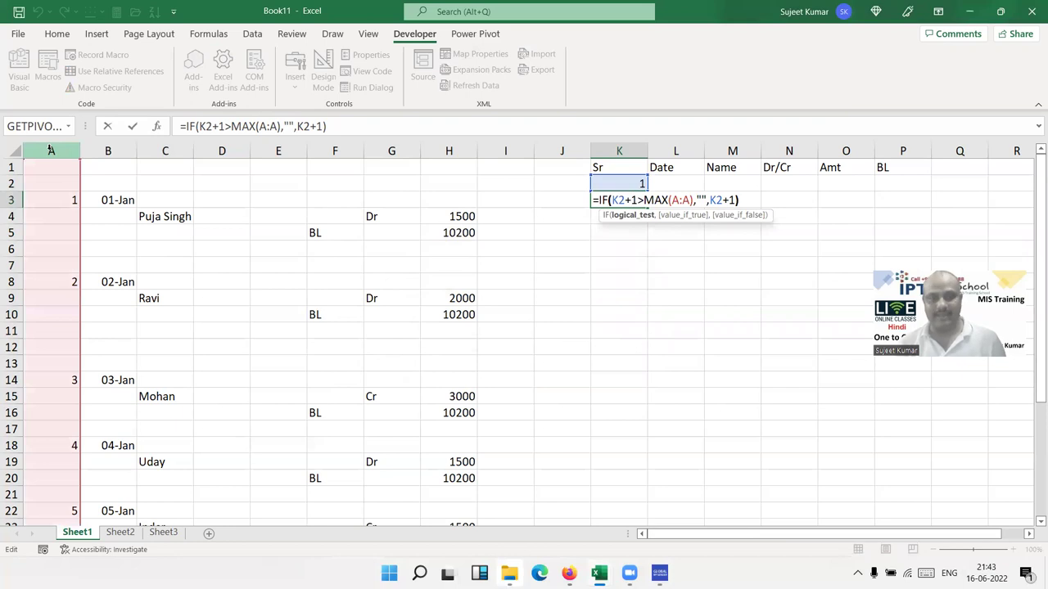
{"action": "key", "text": "Left"}
{"action": "key", "text": "Left"}
{"action": "key", "text": "Left"}
{"action": "type", "text": "IF"}
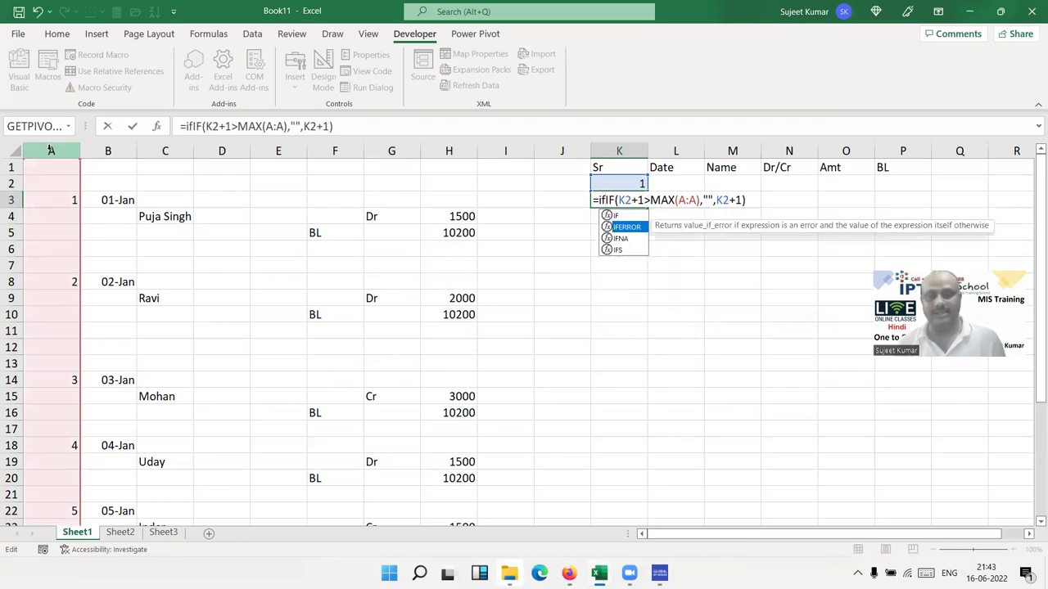
{"action": "type", "text": "ERROR("}
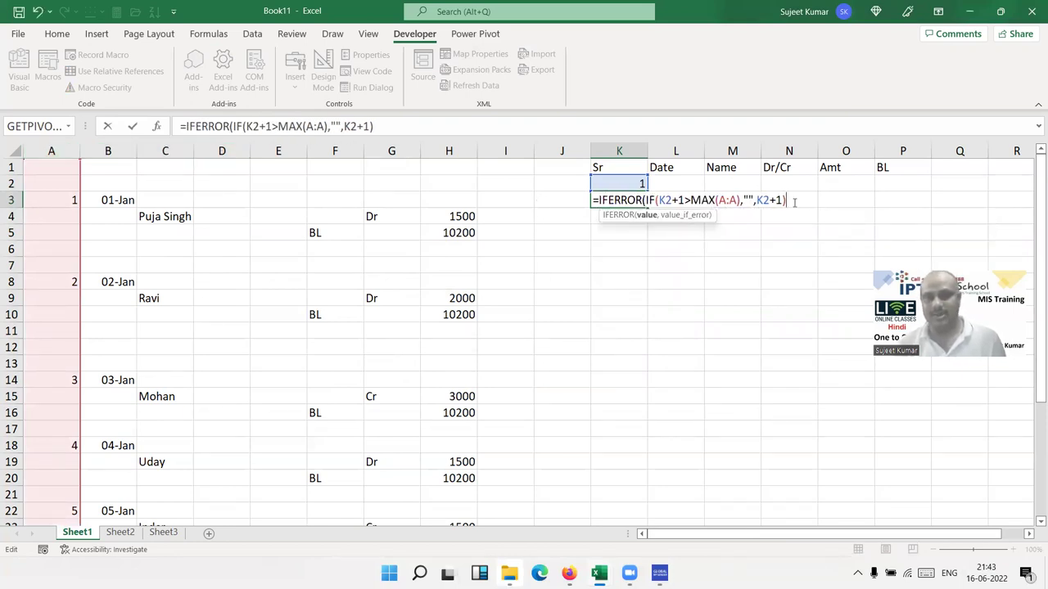
{"action": "type", "text": ",\"\""}
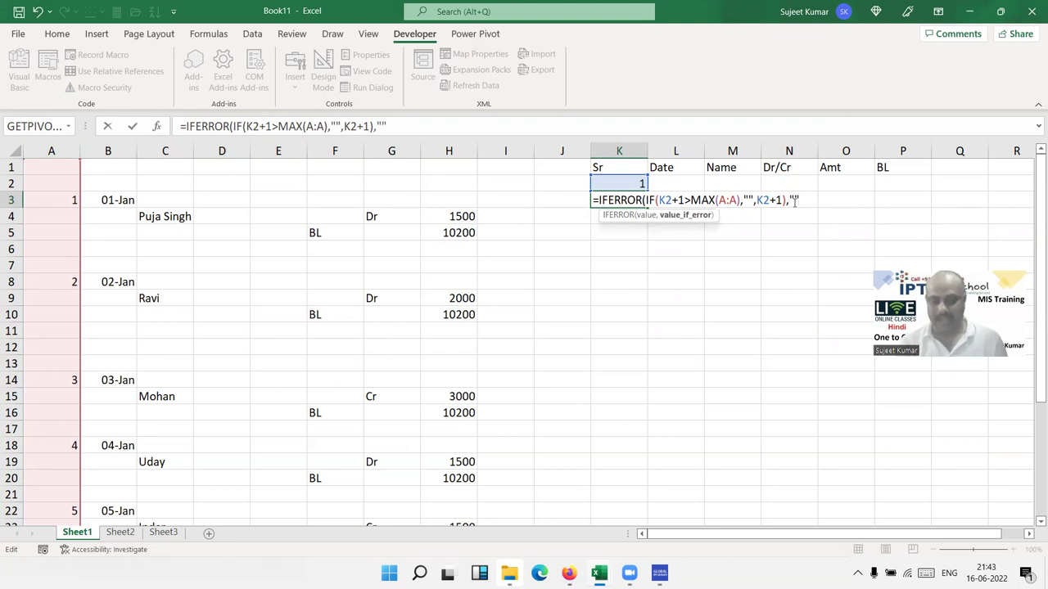
{"action": "type", "text": ")"}
{"action": "key", "text": "Return"}
{"action": "key", "text": "Up"}
{"action": "key", "text": "shift+Down"}
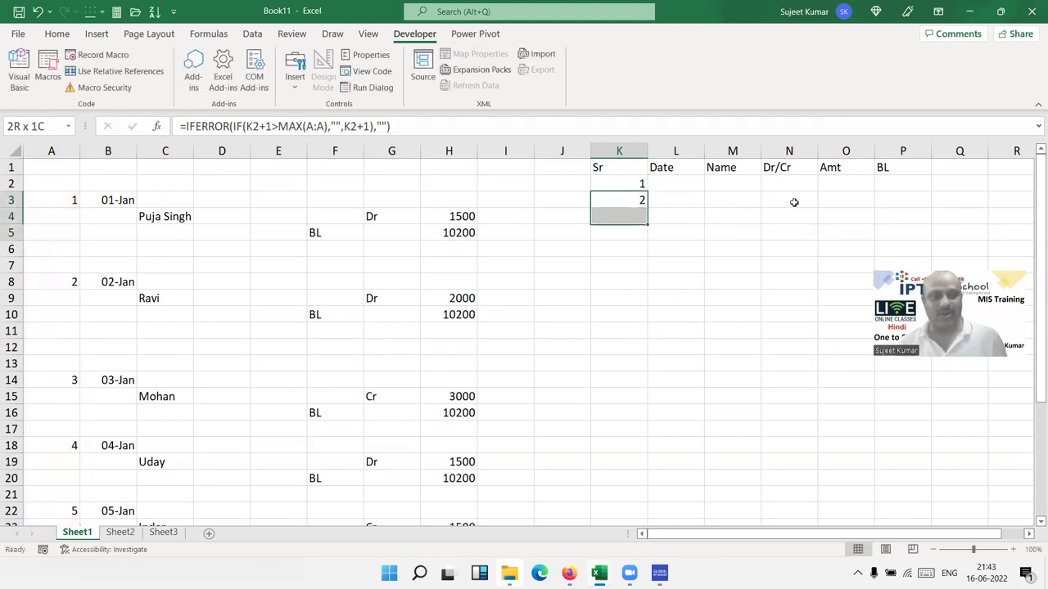
{"action": "key", "text": "shift+Down"}
{"action": "key", "text": "shift+Down"}
{"action": "key", "text": "shift+Down"}
{"action": "key", "text": "ctrl+d"}
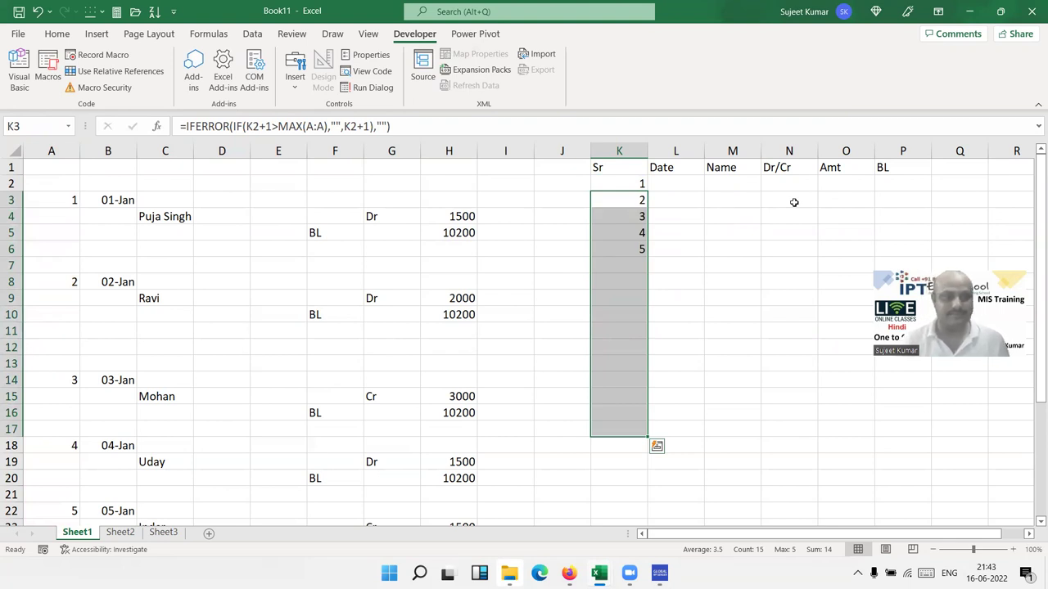
Review the first ledger entry and column A numbering, then return to the first summary Date cell.
{"action": "key", "text": "Up"}
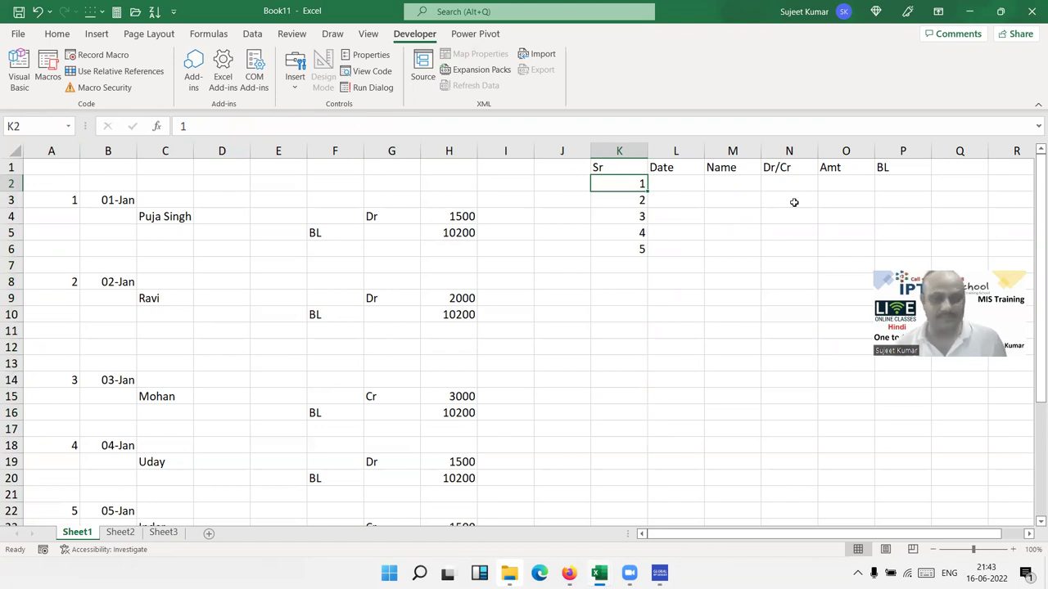
{"action": "key", "text": "Left"}
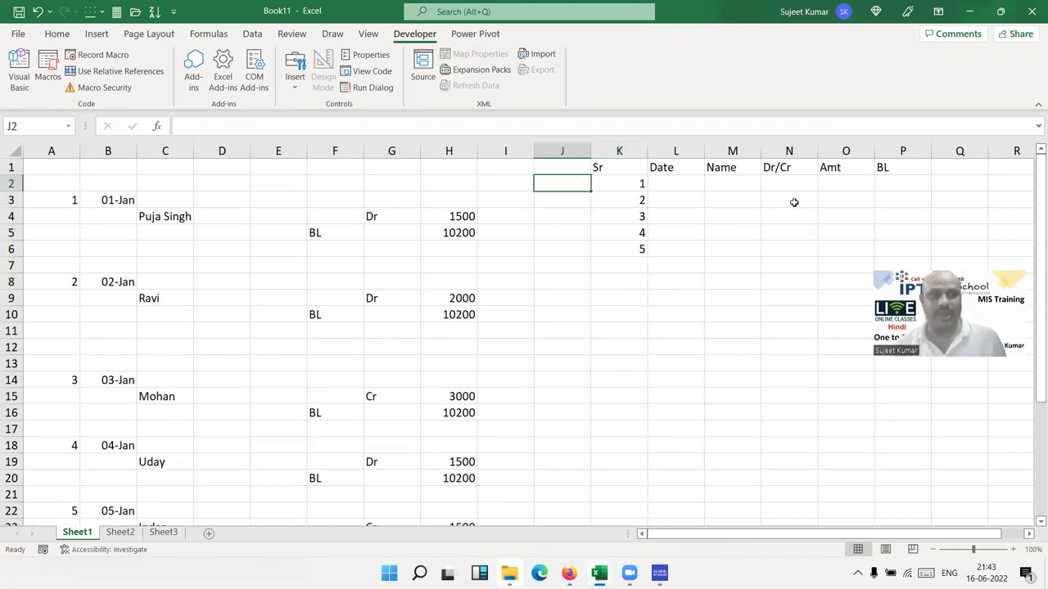
{"action": "key", "text": "Left"}
{"action": "key", "text": "Left"}
{"action": "key", "text": "Left"}
{"action": "key", "text": "Down"}
{"action": "key", "text": "shift+Right"}
{"action": "key", "text": "Left"}
{"action": "key", "text": "Left"}
{"action": "key", "text": "Left"}
{"action": "key", "text": "Left"}
{"action": "key", "text": "Left"}
{"action": "key", "text": "shift+Right"}
{"action": "key", "text": "shift+Right"}
{"action": "key", "text": "shift+Right"}
{"action": "key", "text": "shift+Right"}
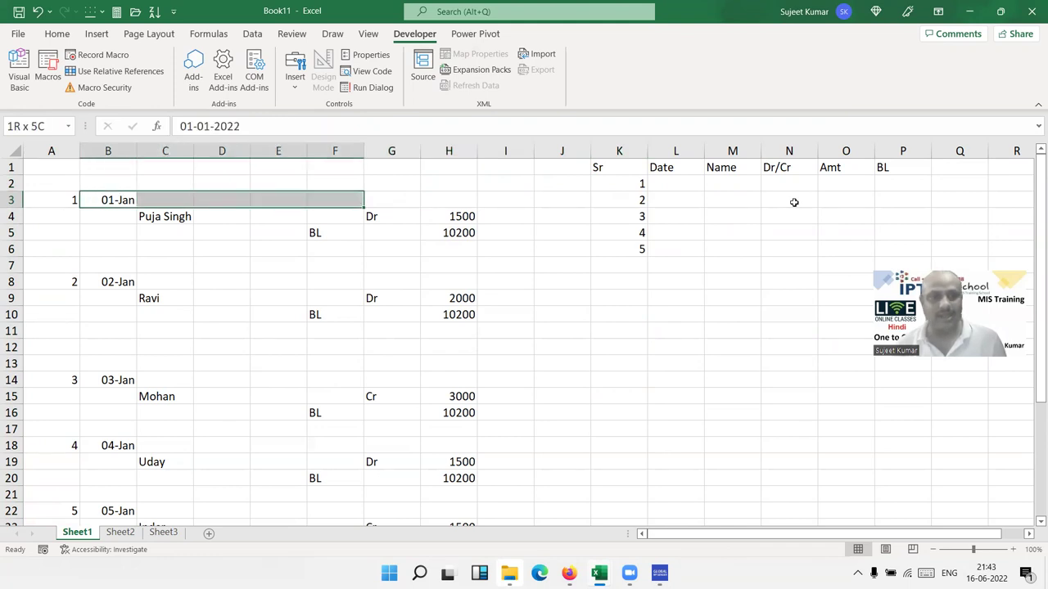
{"action": "key", "text": "Down"}
{"action": "key", "text": "shift+Right"}
{"action": "key", "text": "shift+Right"}
{"action": "key", "text": "shift+Right"}
{"action": "key", "text": "shift+Right"}
{"action": "key", "text": "shift+Right"}
{"action": "key", "text": "shift+Right"}
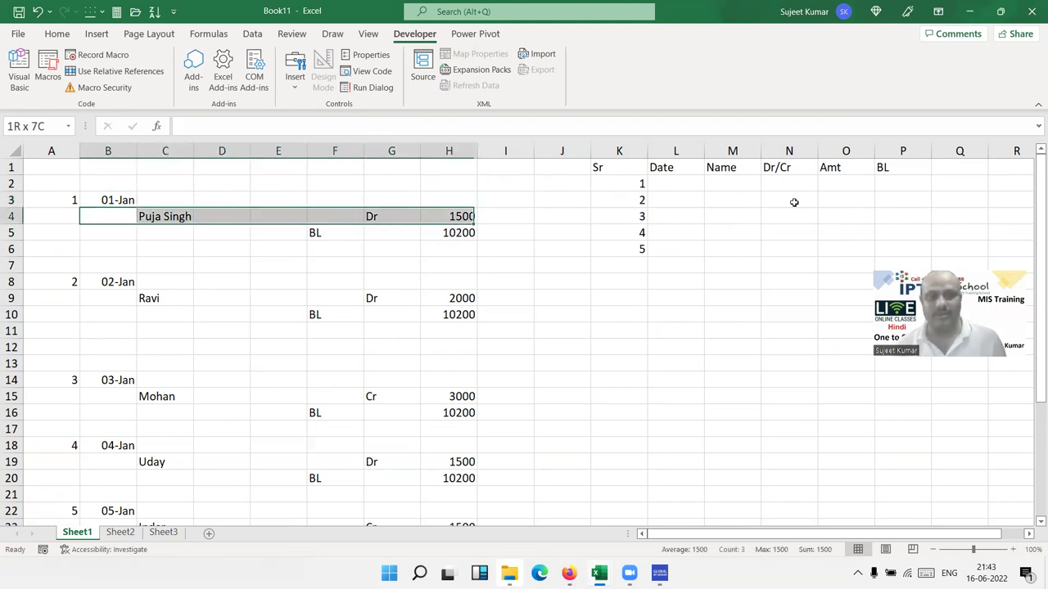
{"action": "key", "text": "Down"}
{"action": "key", "text": "Up"}
{"action": "key", "text": "Left"}
{"action": "key", "text": "Up"}
{"action": "key", "text": "Down"}
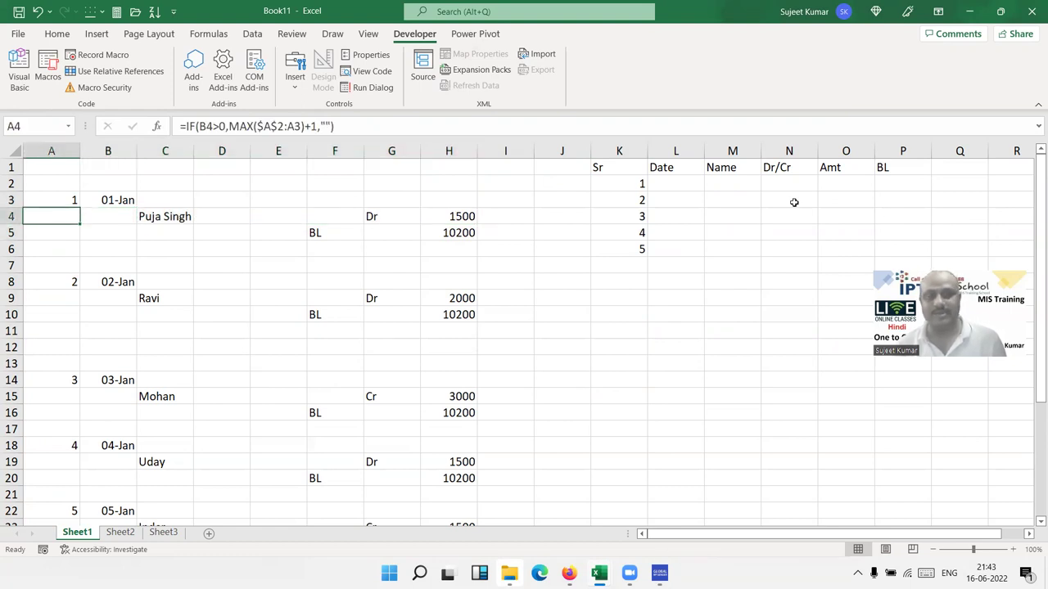
{"action": "key", "text": "Up"}
{"action": "key", "text": "Right"}
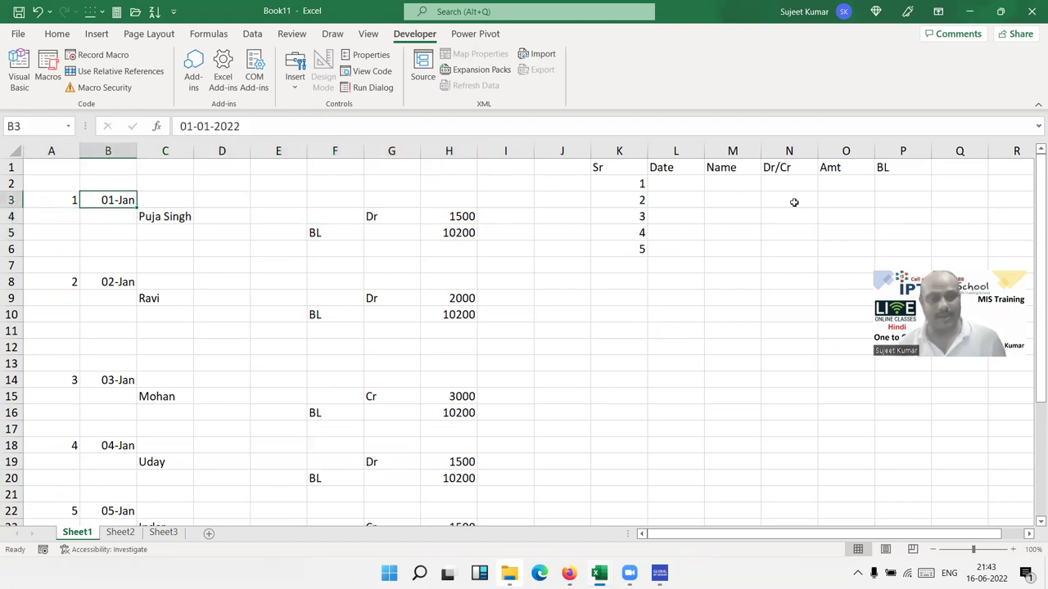
{"action": "key", "text": "Right"}
{"action": "key", "text": "Right"}
{"action": "key", "text": "Right"}
{"action": "key", "text": "Right"}
{"action": "key", "text": "Right"}
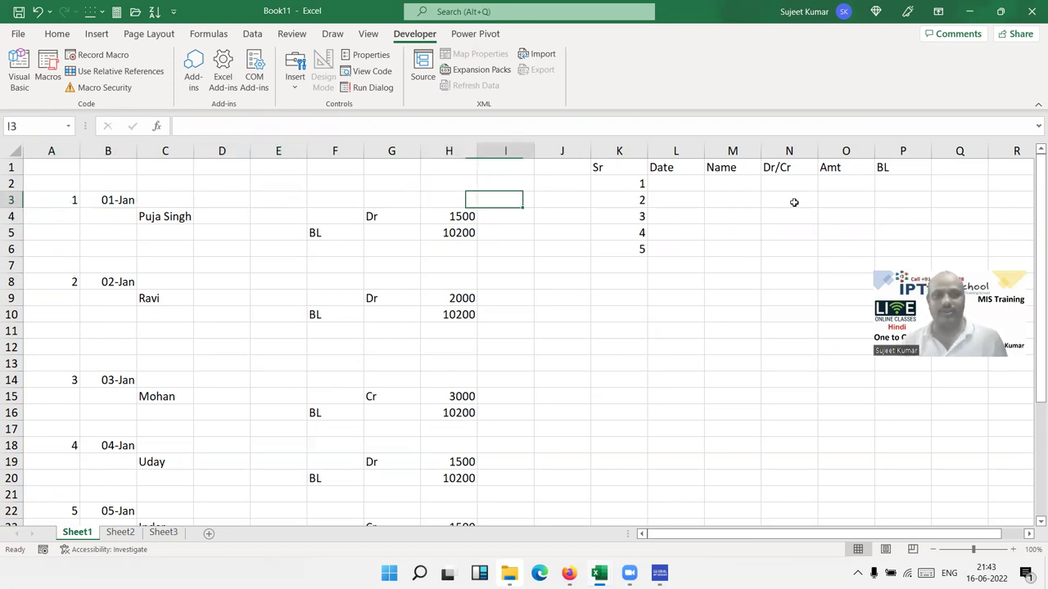
{"action": "key", "text": "Right"}
{"action": "key", "text": "Right"}
{"action": "key", "text": "Right"}
{"action": "key", "text": "Up"}
Enter =VLOOKUP(K2,A:B,2,0) in L2 to fetch the first entry's ledger date.
{"action": "type", "text": "=vl"}
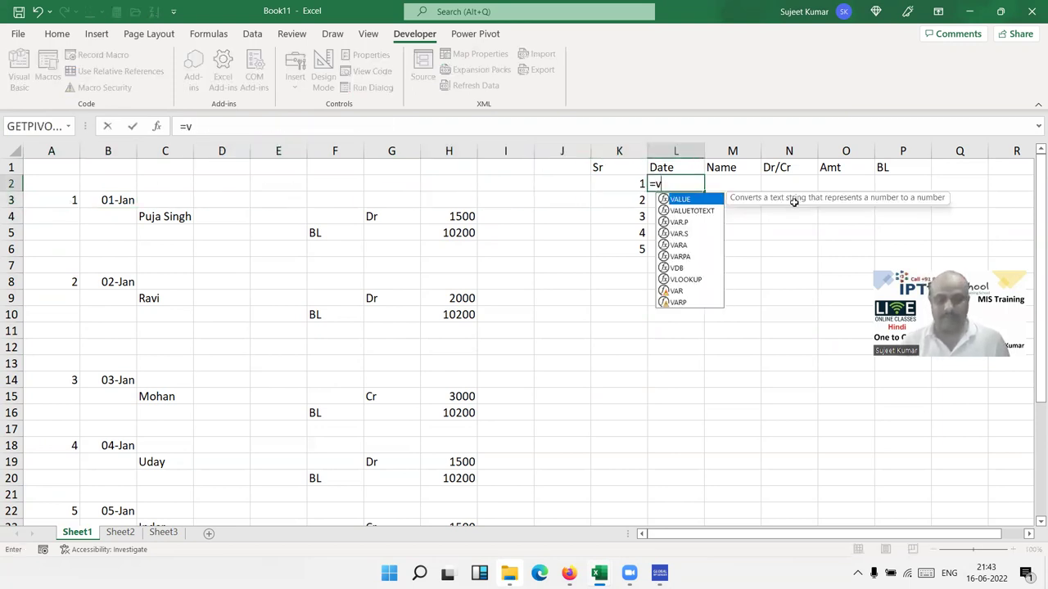
{"action": "key", "text": "Tab"}
{"action": "key", "text": "Left"}
{"action": "type", "text": ","}
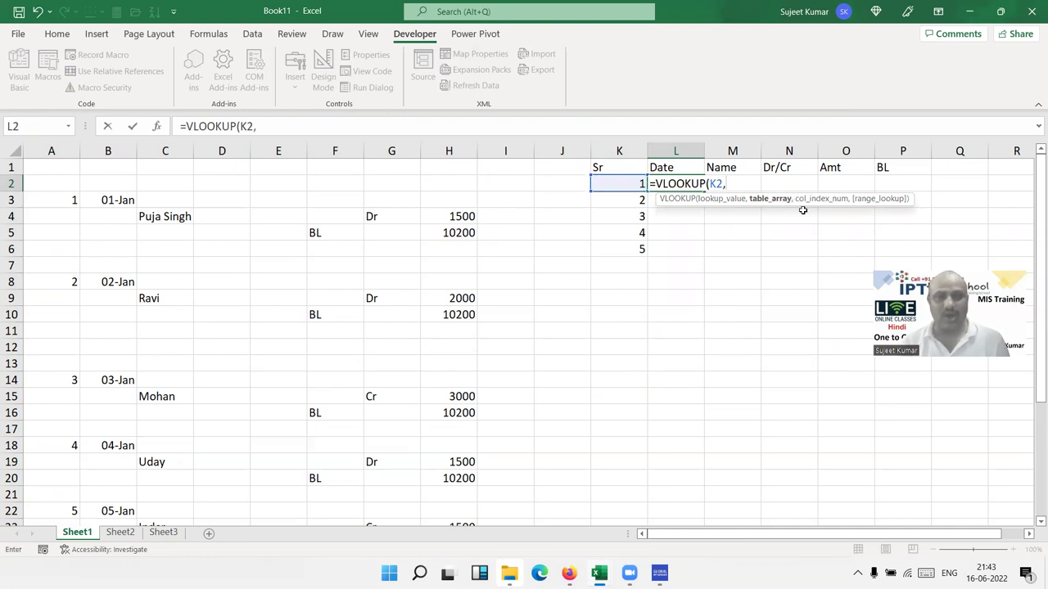
{"action": "left_click", "coordinate": [65, 152]}
{"action": "left_click_drag", "start_coordinate": [65, 153], "coordinate": [105, 150]}
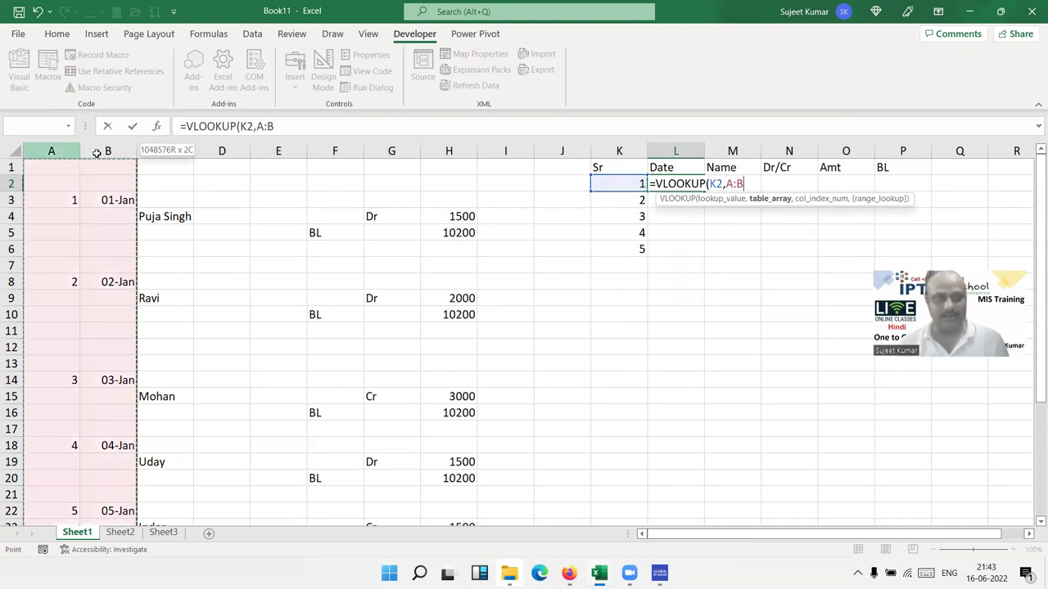
{"action": "type", "text": ",2,0"}
{"action": "key", "text": "Return"}
{"action": "key", "text": "Up"}
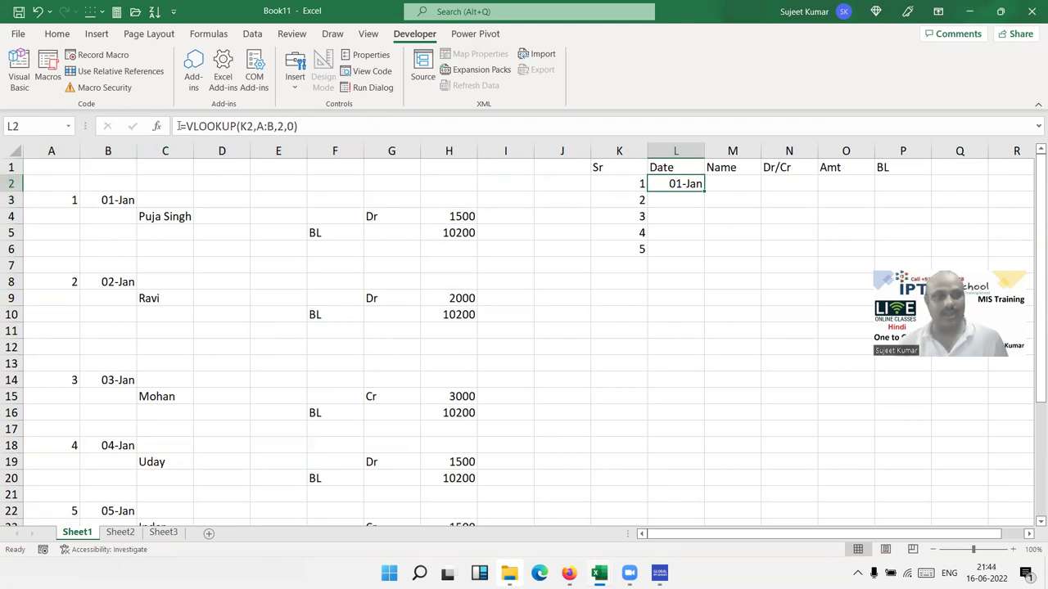
Wrap the L2 lookup as =IFERROR(VLOOKUP(K2,A:B,2,0),"") so errors show blank.
{"action": "left_click", "coordinate": [184, 126]}
{"action": "type", "text": "if"}
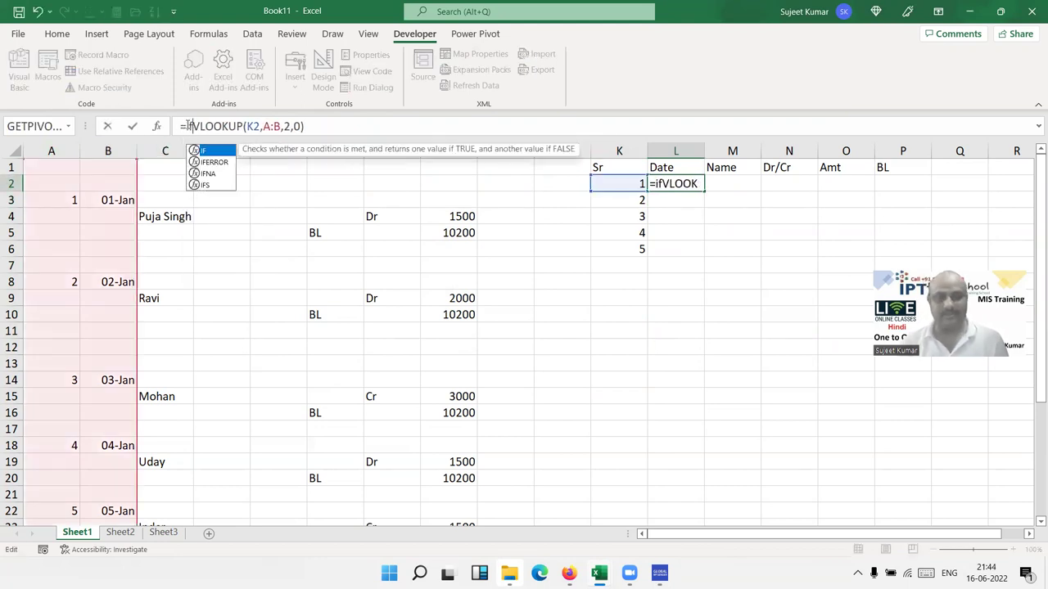
{"action": "key", "text": "Down"}
{"action": "key", "text": "Tab"}
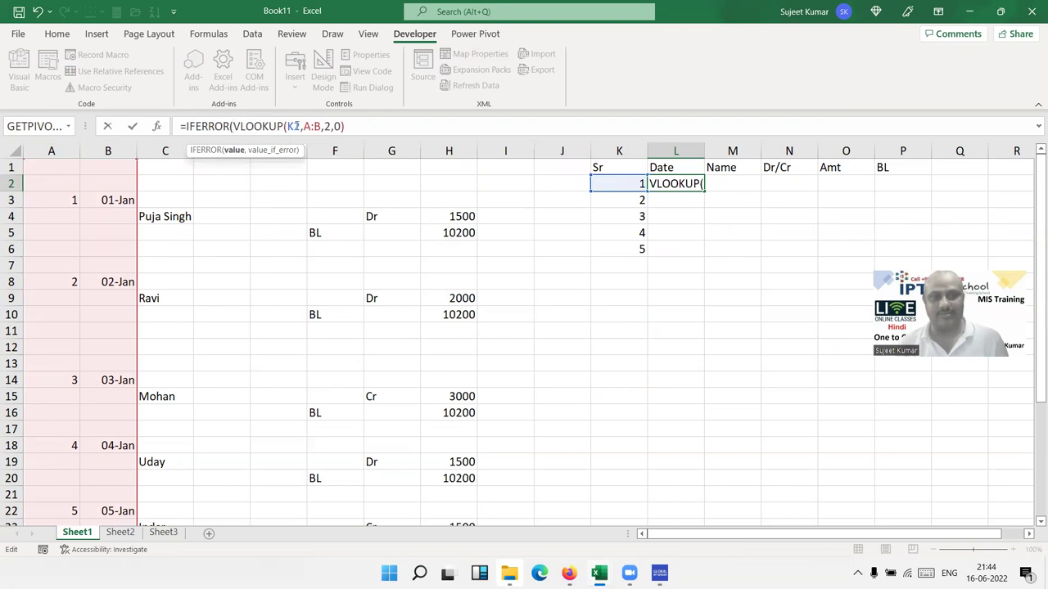
{"action": "left_click", "coordinate": [374, 129]}
{"action": "type", "text": ",\"\")"}
{"action": "key", "text": "Return"}
{"action": "key", "text": "Up"}
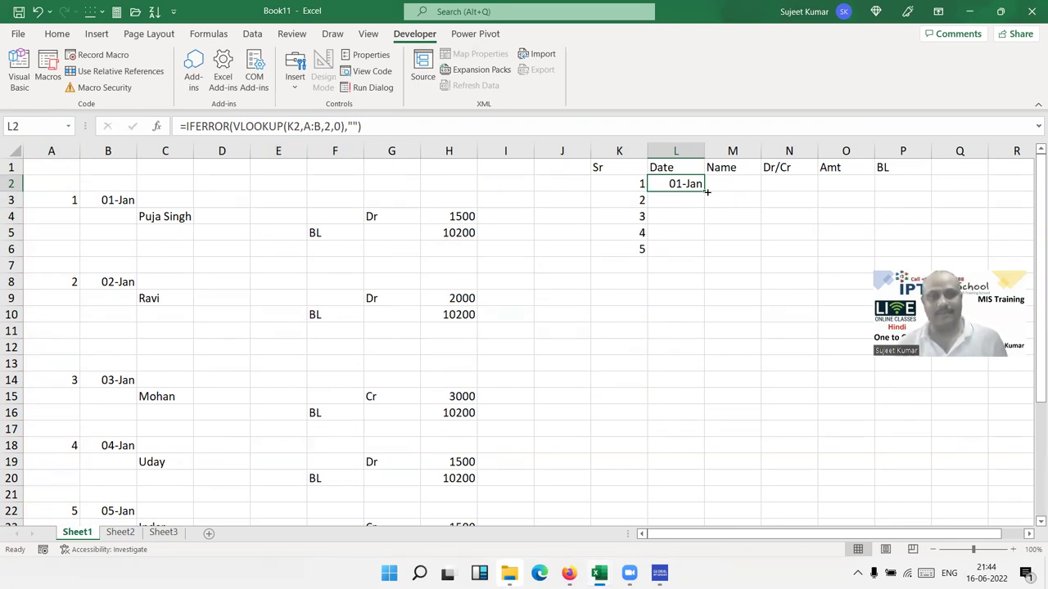
Fill the date formula down to L17 and inspect the 00-Jan rows past the last entry.
{"action": "left_click_drag", "start_coordinate": [703, 191], "coordinate": [703, 435]}
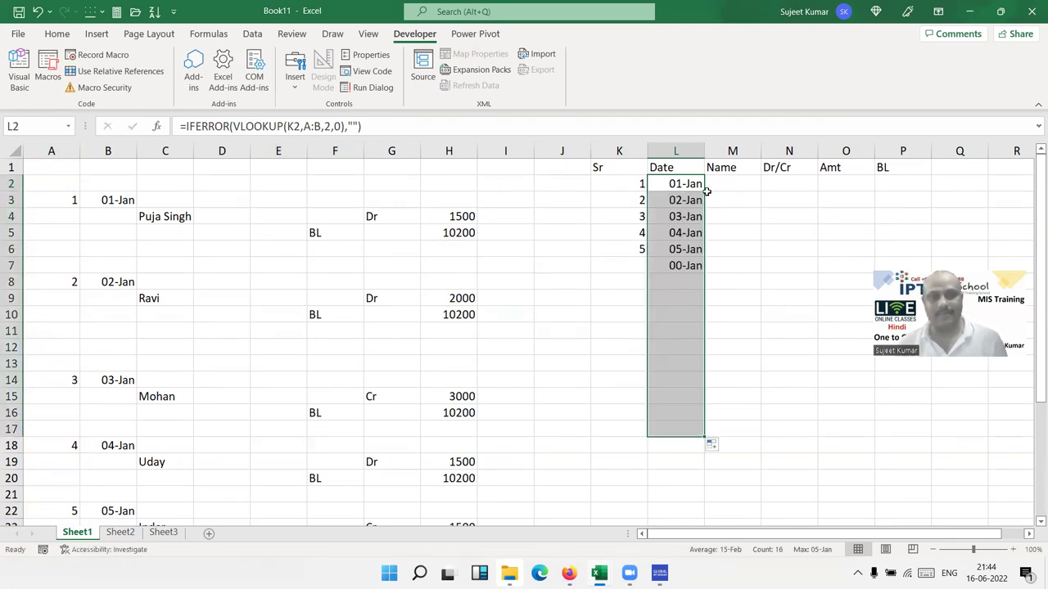
{"action": "left_click", "coordinate": [688, 264]}
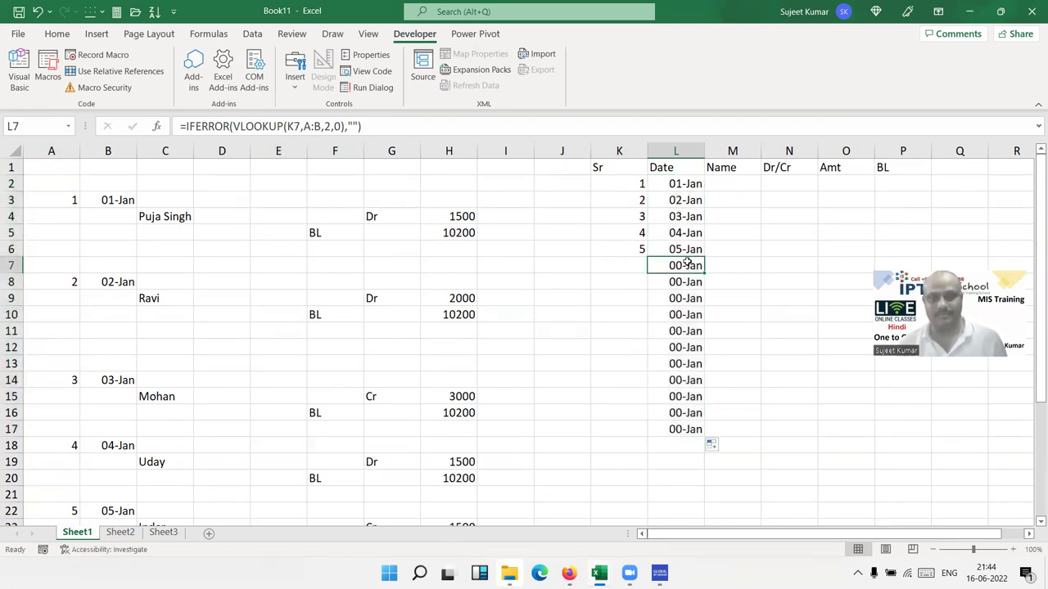
{"action": "left_click", "coordinate": [673, 219]}
{"action": "left_click", "coordinate": [683, 188]}
{"action": "scroll", "coordinate": [686, 245], "scroll_direction": "down", "scroll_amount": 2}
{"action": "scroll", "coordinate": [691, 274], "scroll_direction": "up", "scroll_amount": 2}
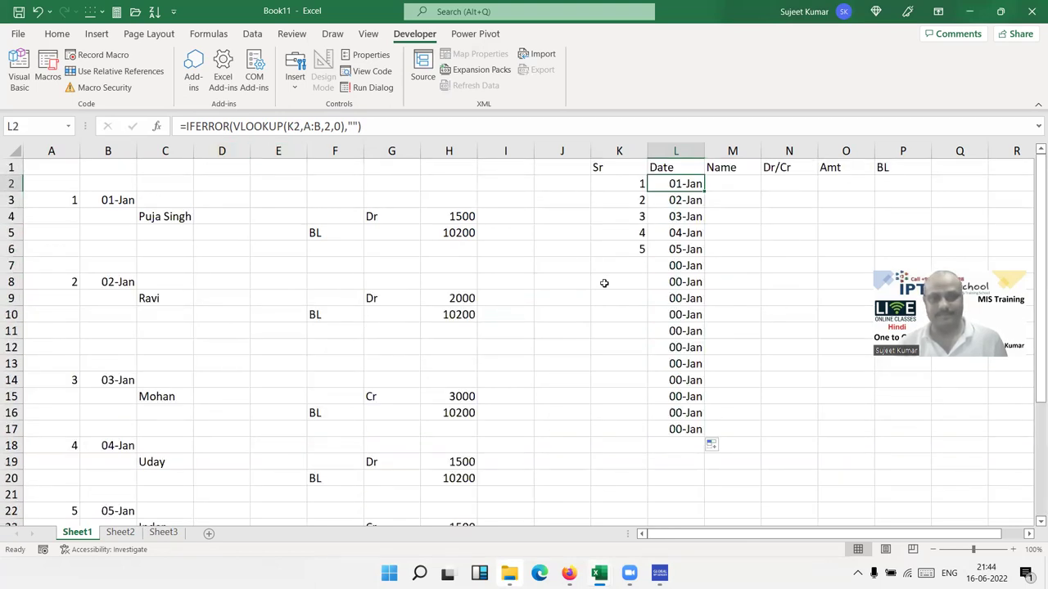
{"action": "left_click", "coordinate": [680, 264]}
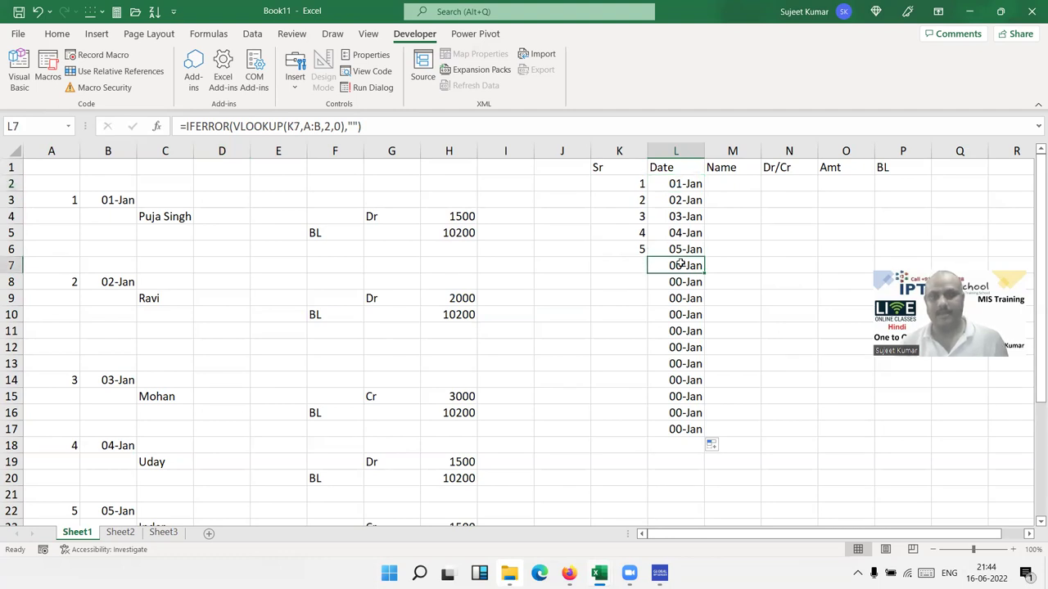
Clear the unwanted 00-Jan date formulas below the fifth entry.
{"action": "key", "text": "ctrl+shift+Down"}
{"action": "key", "text": "Delete"}
{"action": "key", "text": "ctrl+Up"}
{"action": "key", "text": "ctrl+Up"}
{"action": "key", "text": "Down"}
{"action": "key", "text": "Right"}
Enter =MATCH(K2,A:A,0) in M2 to find the serial number's ledger row.
{"action": "type", "text": "=m"}
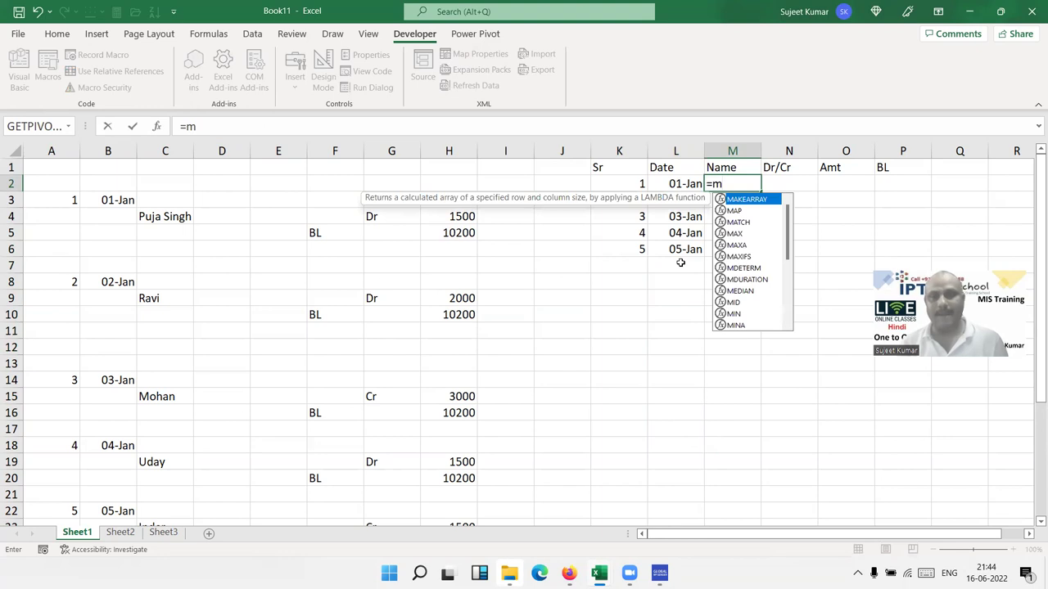
{"action": "type", "text": "a"}
{"action": "key", "text": "Down"}
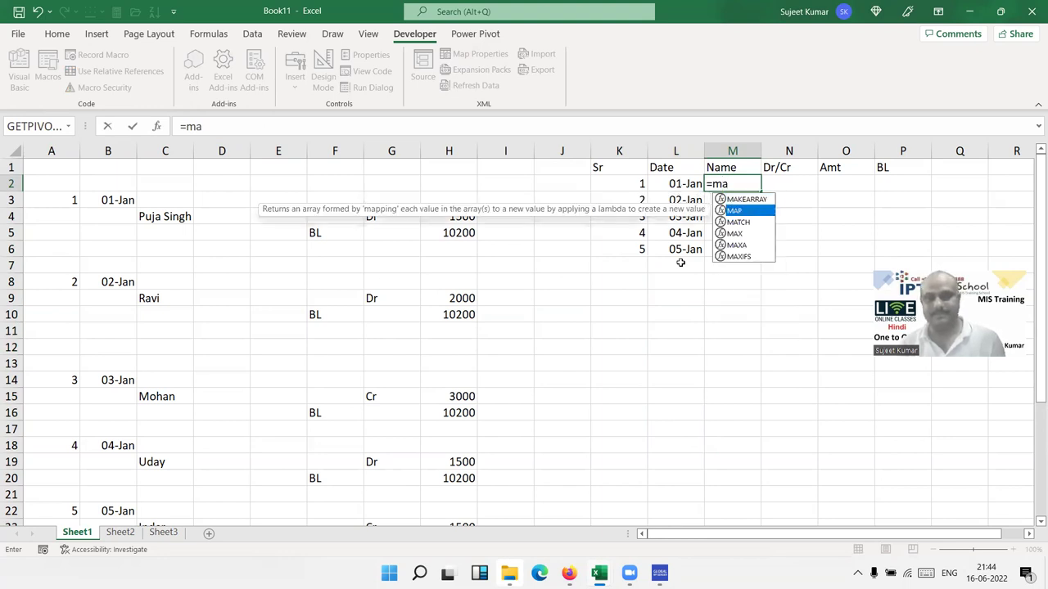
{"action": "key", "text": "Down"}
{"action": "key", "text": "Tab"}
{"action": "key", "text": "Left"}
{"action": "key", "text": "Left"}
{"action": "type", "text": ","}
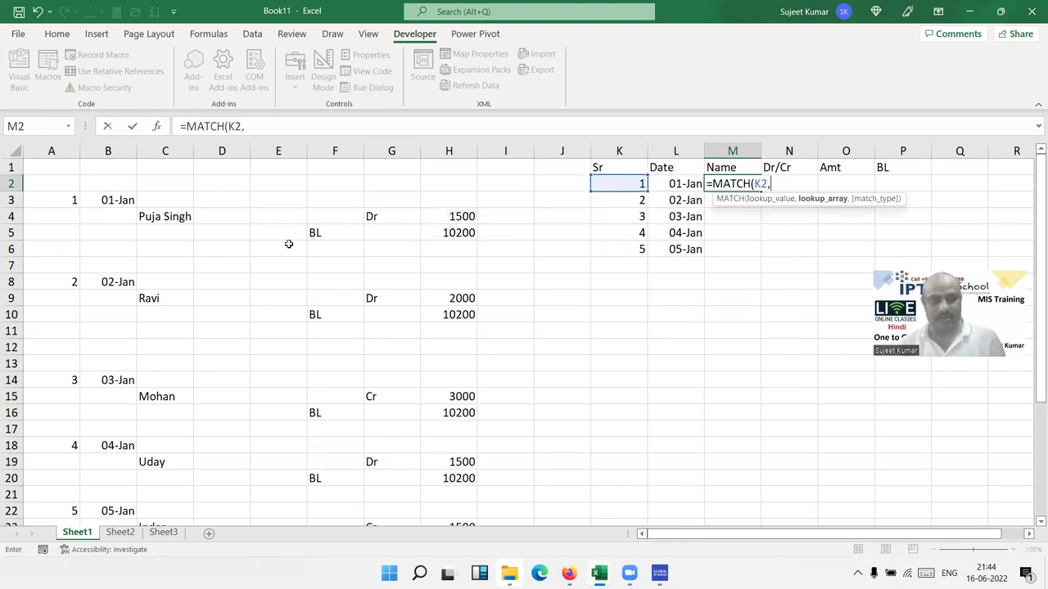
{"action": "left_click", "coordinate": [51, 150]}
{"action": "type", "text": ",0"}
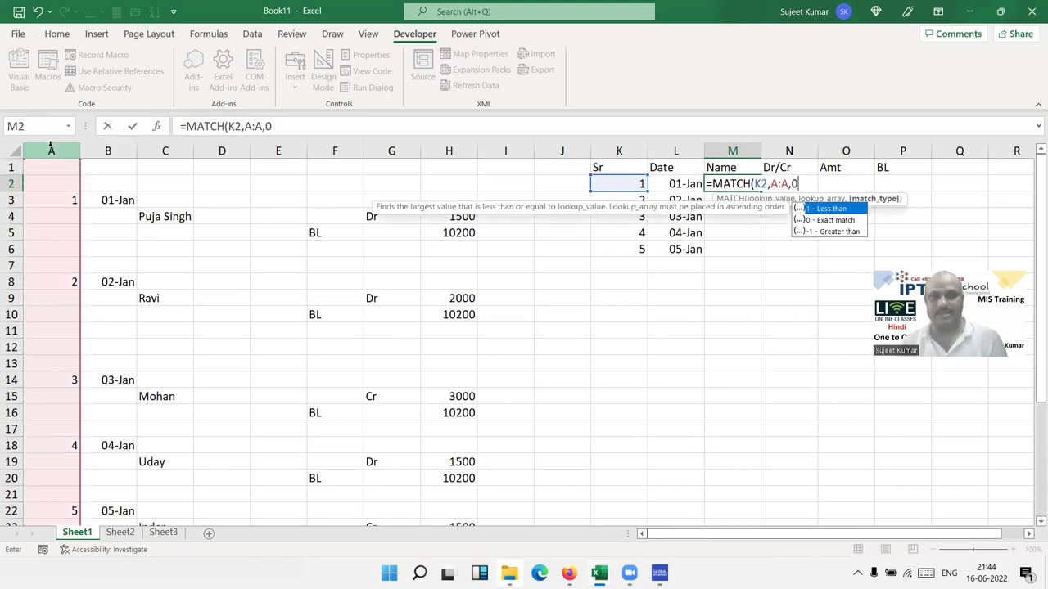
{"action": "key", "text": "Return"}
{"action": "key", "text": "Up"}
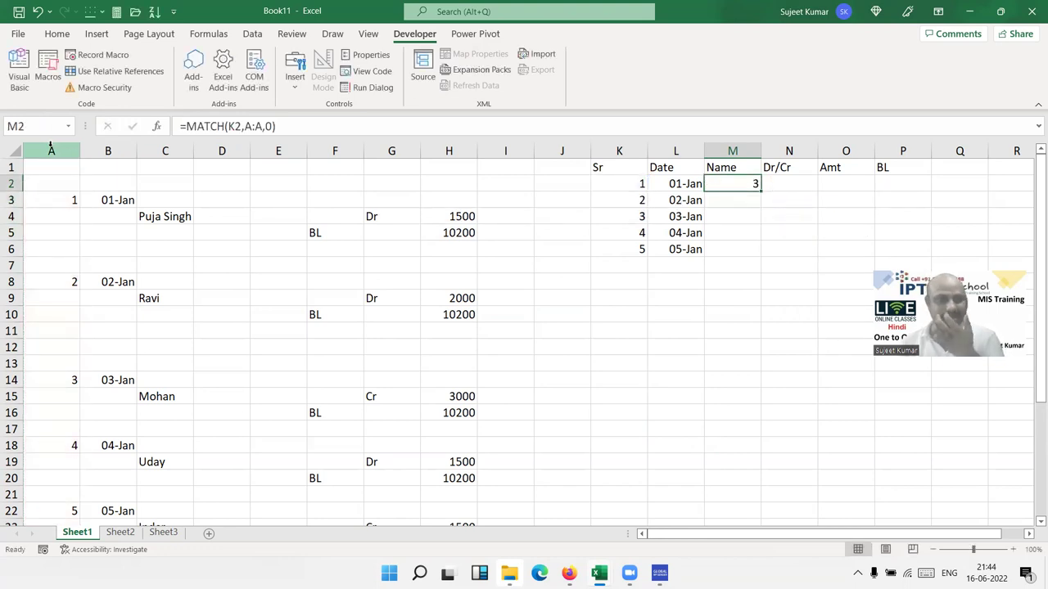
Wrap the MATCH in OFFSET from A1 with column offset 2, accepting Excel's correction.
{"action": "left_click", "coordinate": [190, 126]}
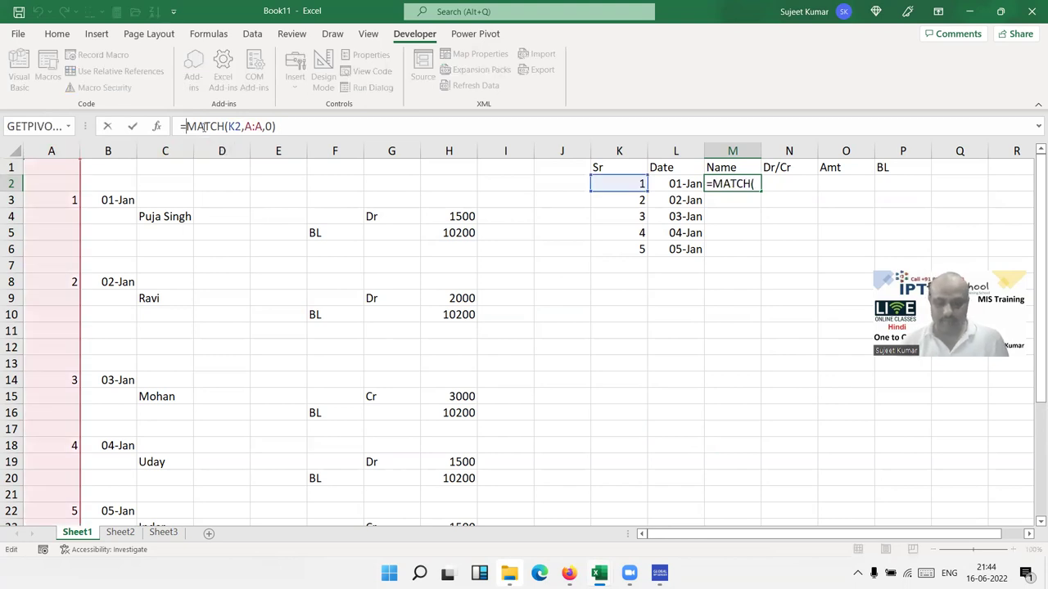
{"action": "type", "text": "="}
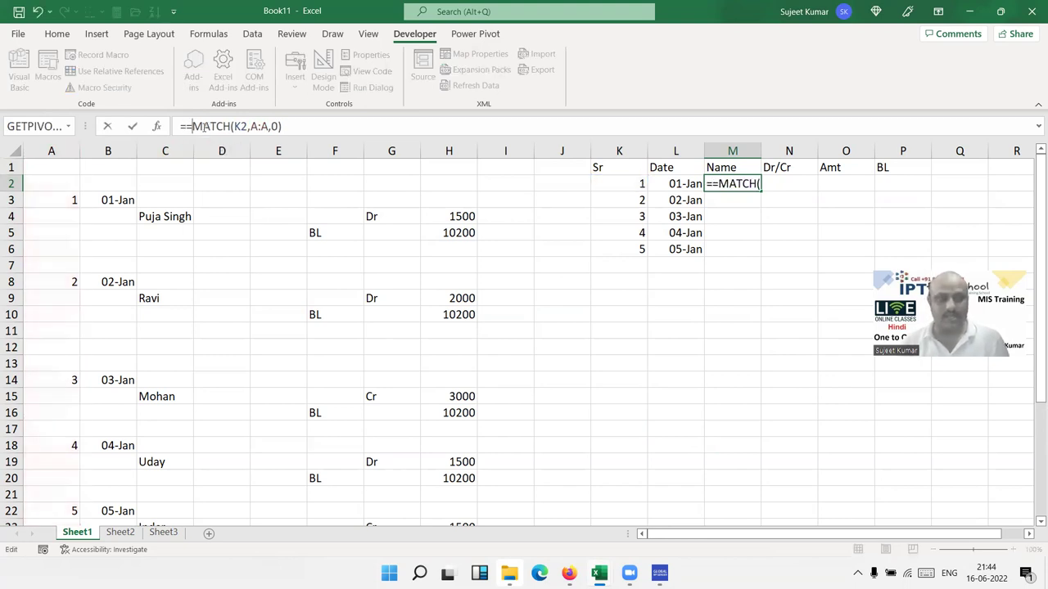
{"action": "key", "text": "BackSpace"}
{"action": "type", "text": "o"}
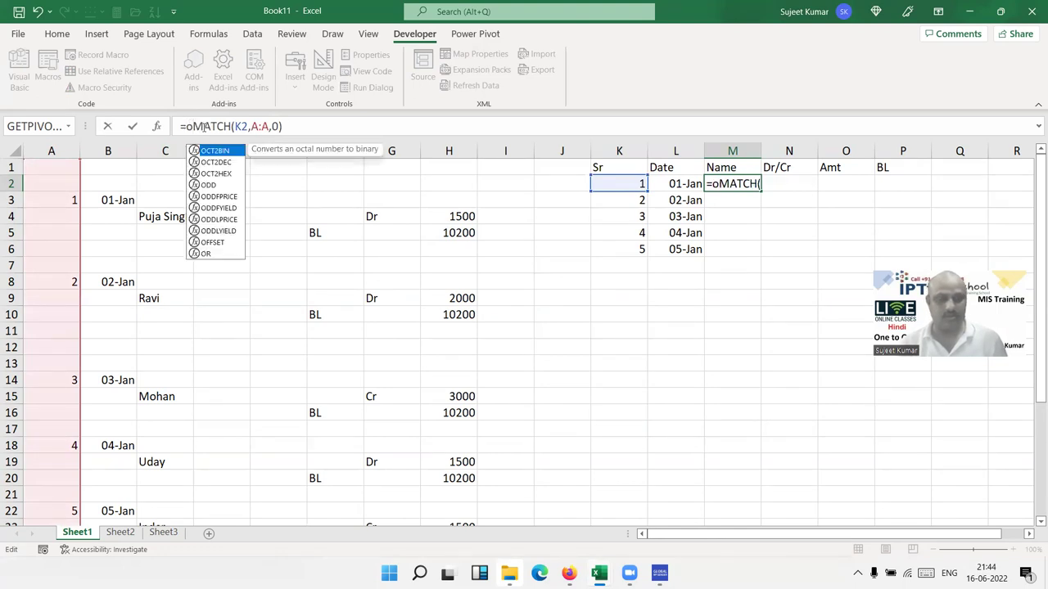
{"action": "type", "text": "ff"}
{"action": "key", "text": "Tab"}
{"action": "left_click", "coordinate": [69, 170]}
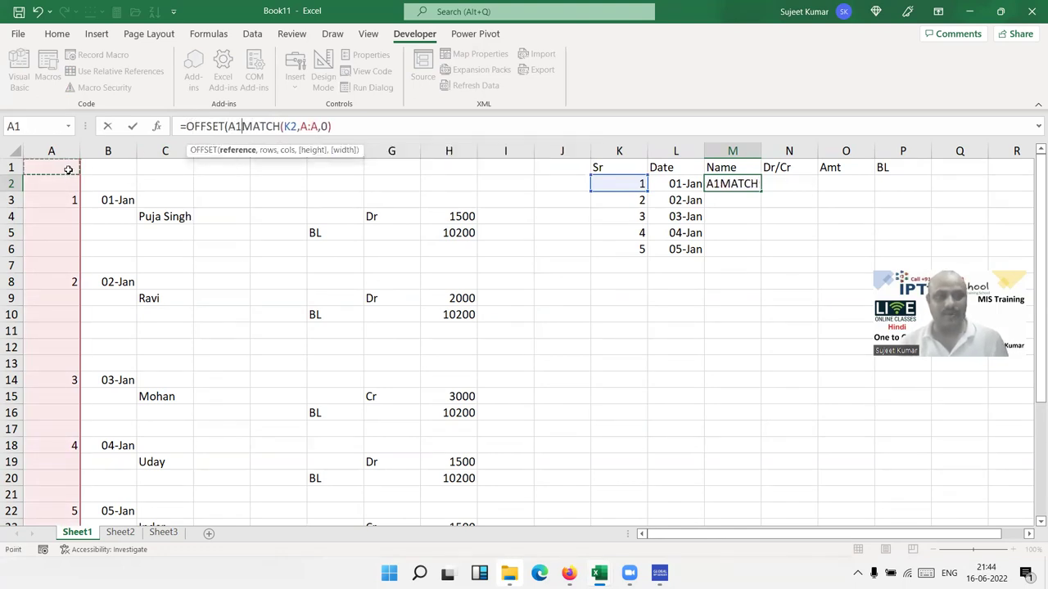
{"action": "type", "text": ","}
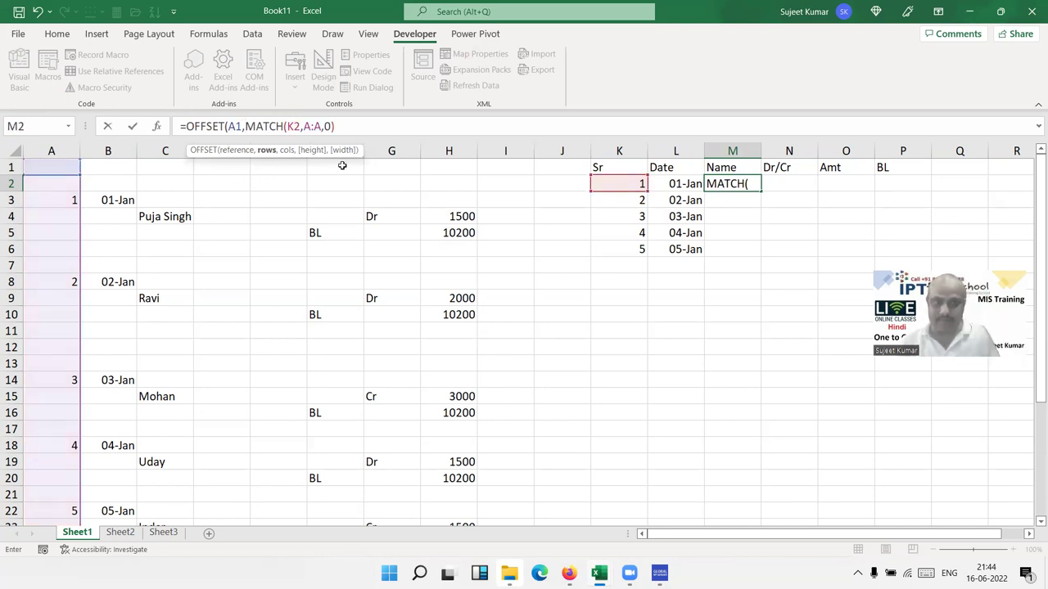
{"action": "left_click", "coordinate": [385, 129]}
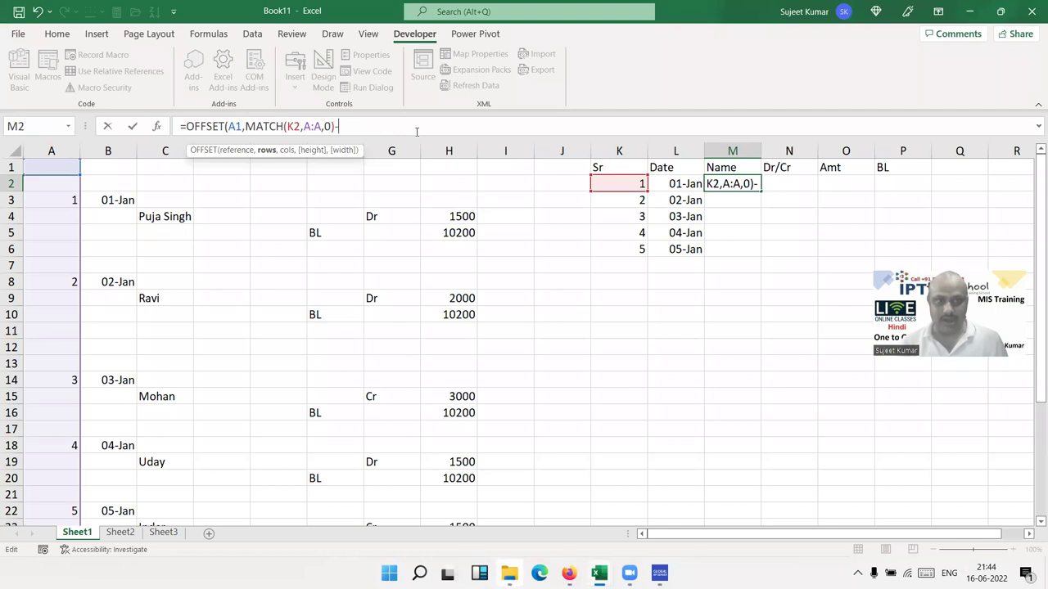
{"action": "type", "text": "1"}
{"action": "key", "text": "BackSpace"}
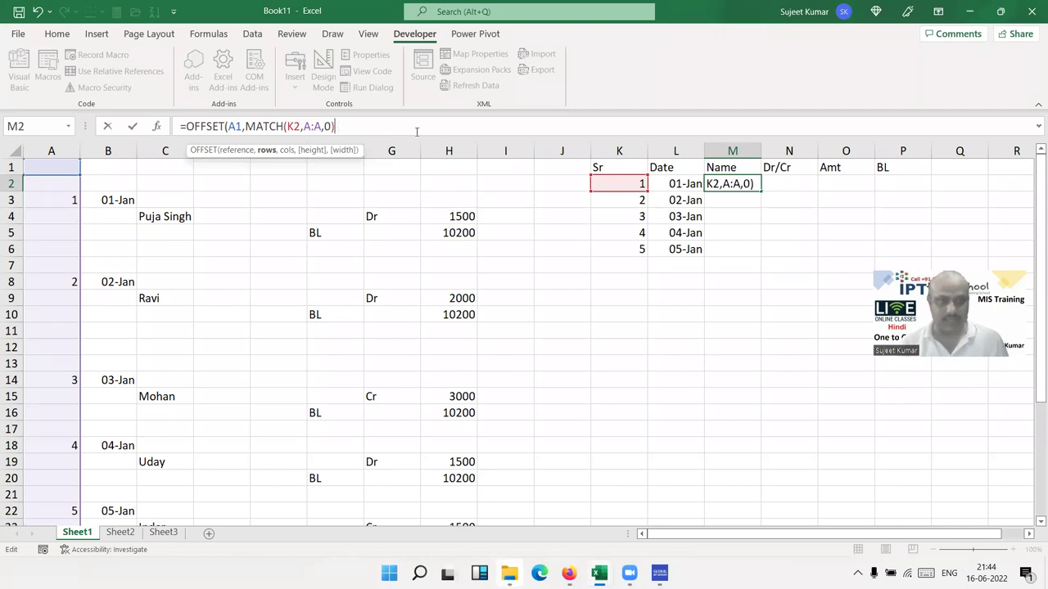
{"action": "type", "text": ","}
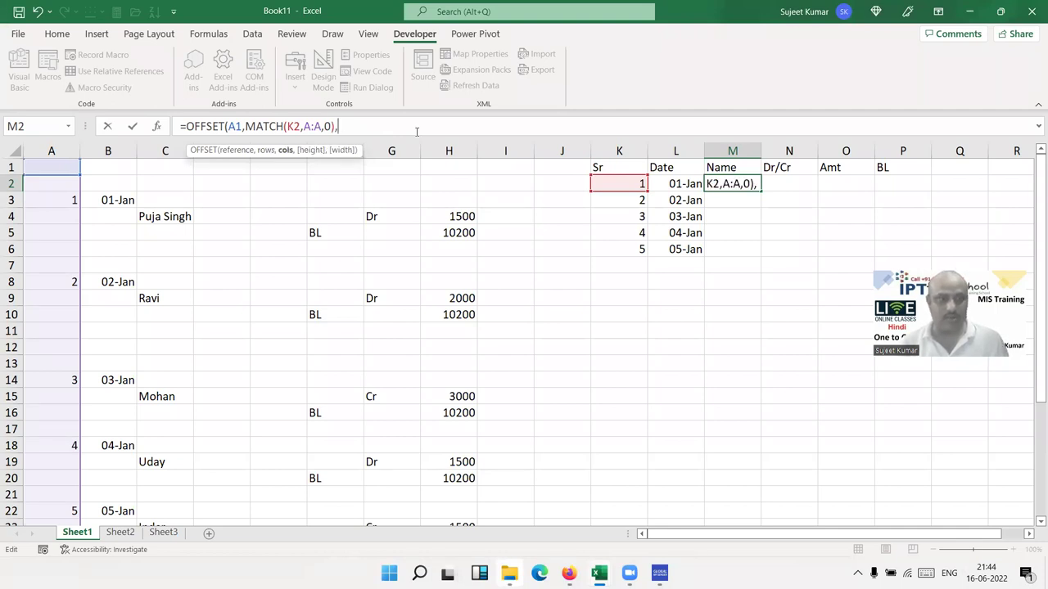
{"action": "type", "text": "2"}
{"action": "key", "text": "Return"}
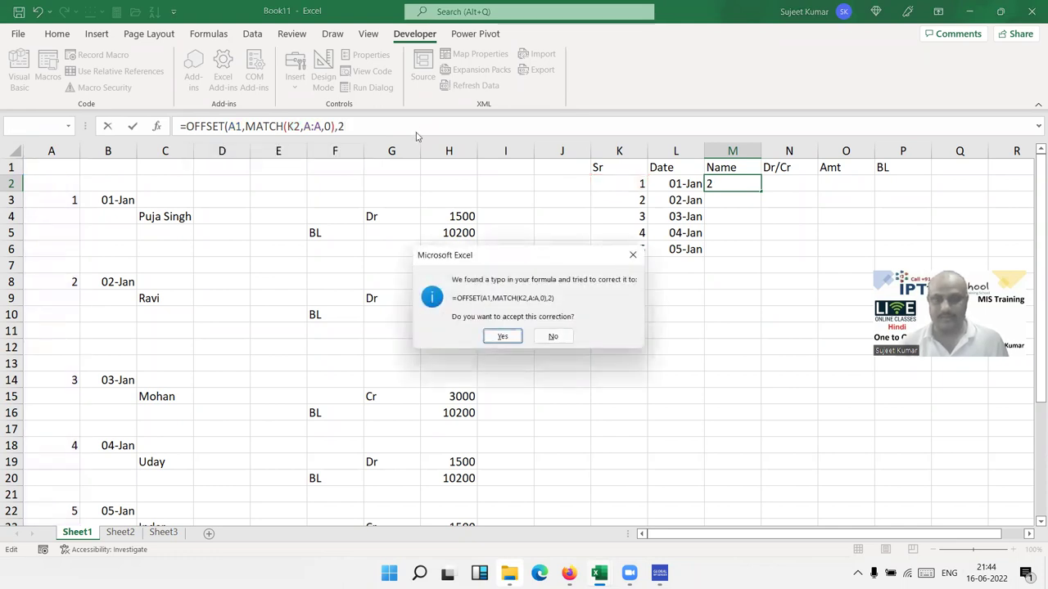
{"action": "key", "text": "Return"}
{"action": "key", "text": "Up"}
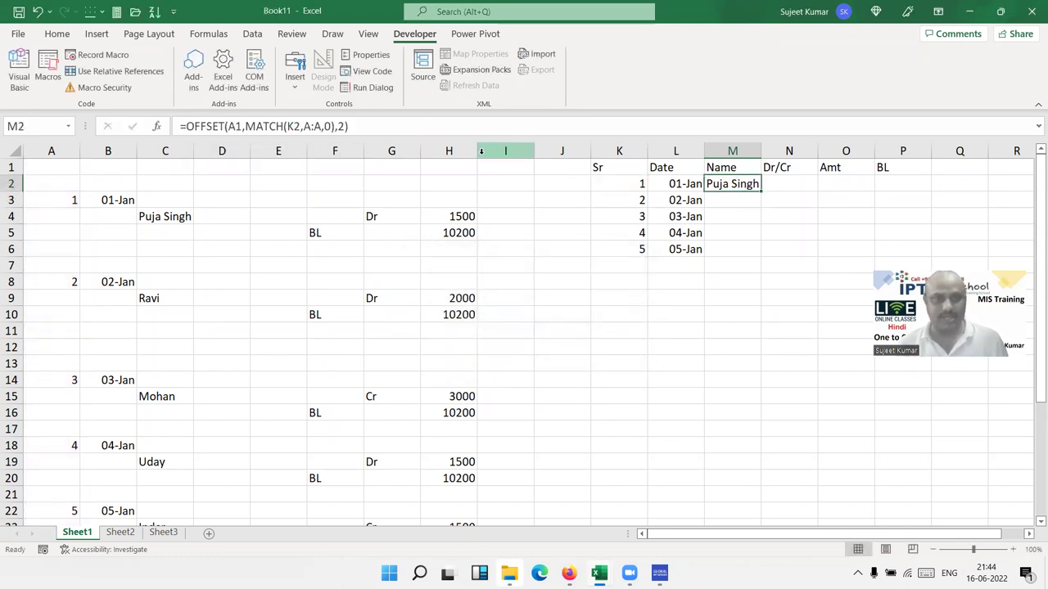
Make A1 absolute in =OFFSET($A$1,MATCH(K2,A:A,0),2) and fill it down to M6.
{"action": "left_click", "coordinate": [233, 127]}
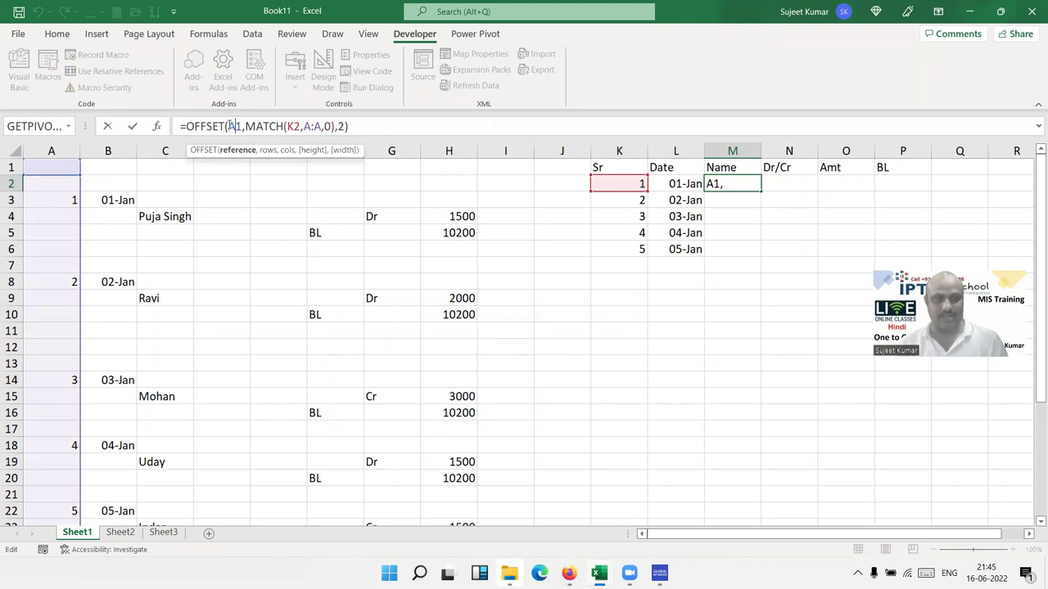
{"action": "key", "text": "F4"}
{"action": "key", "text": "Return"}
{"action": "key", "text": "Up"}
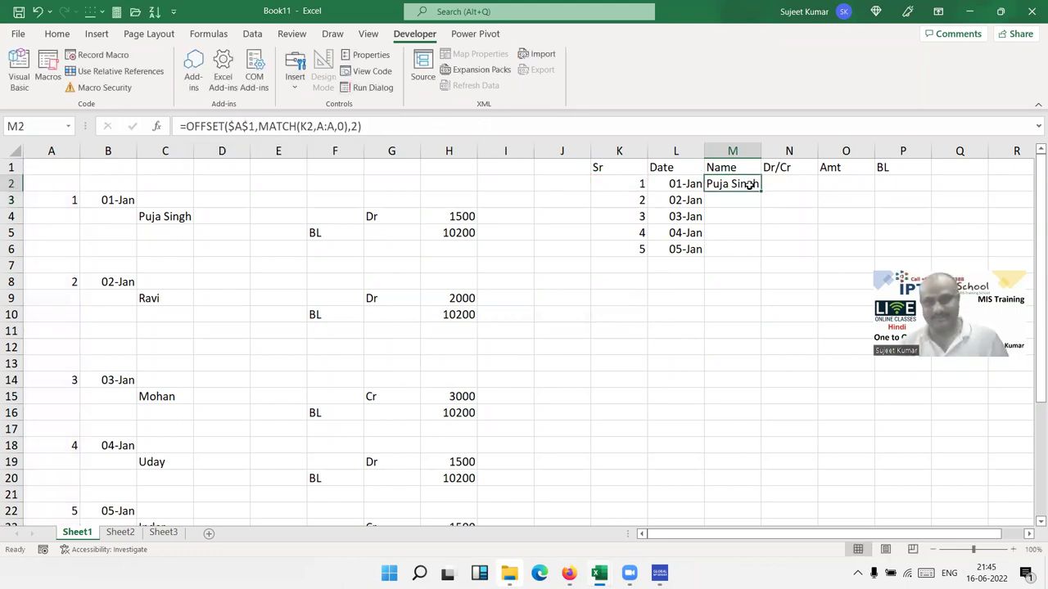
{"action": "left_click_drag", "start_coordinate": [760, 189], "coordinate": [761, 257]}
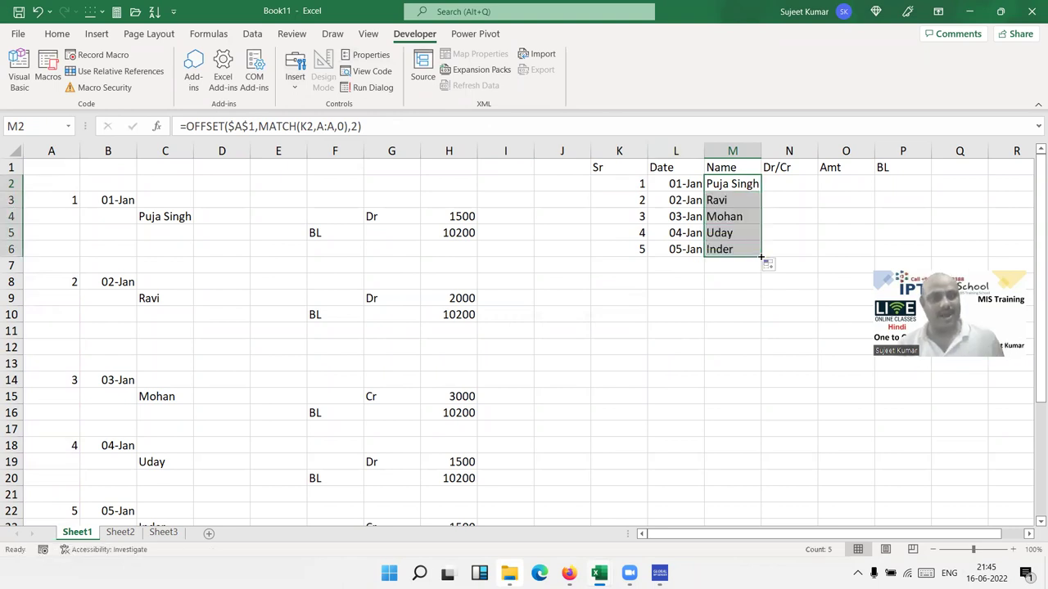
Copy M2's OFFSET-MATCH formula text for reuse in N2.
{"action": "left_click", "coordinate": [388, 131]}
{"action": "left_click_drag", "start_coordinate": [387, 128], "coordinate": [178, 127]}
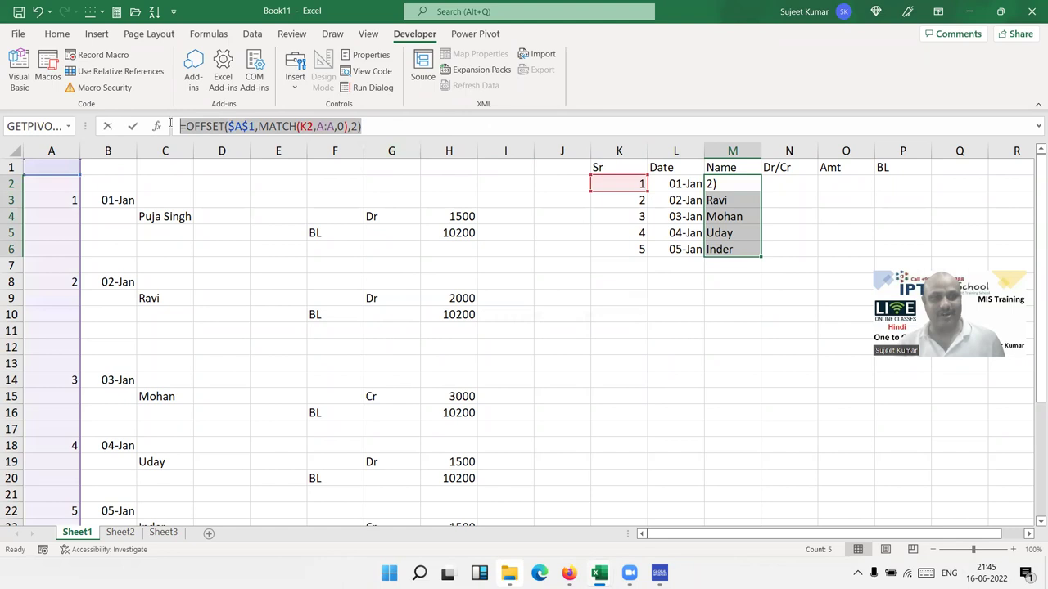
{"action": "key", "text": "Escape"}
{"action": "double_click", "coordinate": [802, 184]}
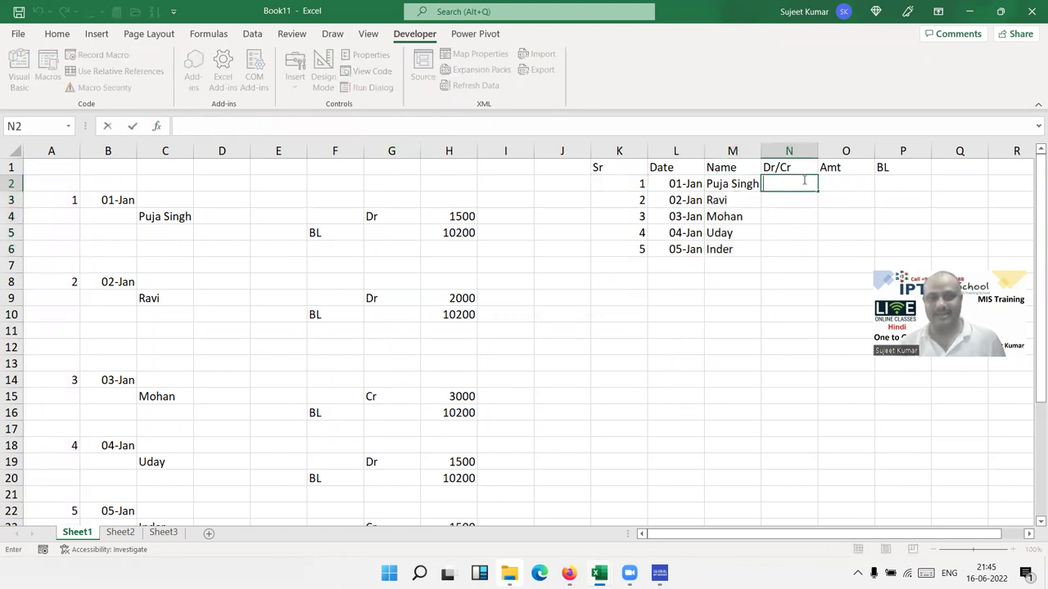
Paste the lookup into N2 with column offset 6 and fill to N6: Dr, Dr, Cr, Dr, Cr.
{"action": "key", "text": "ctrl+v"}
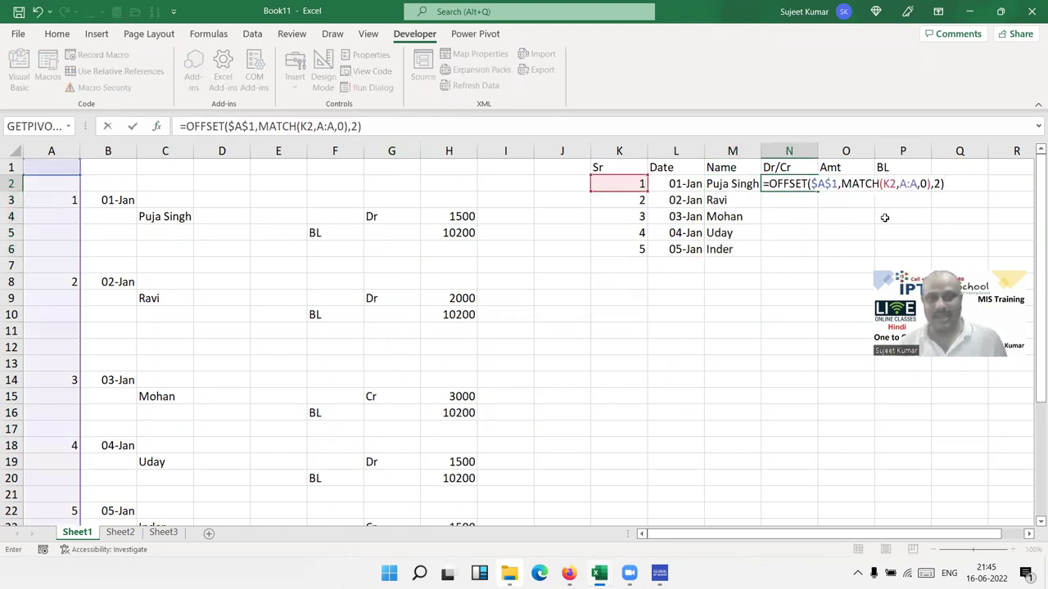
{"action": "left_click", "coordinate": [936, 183]}
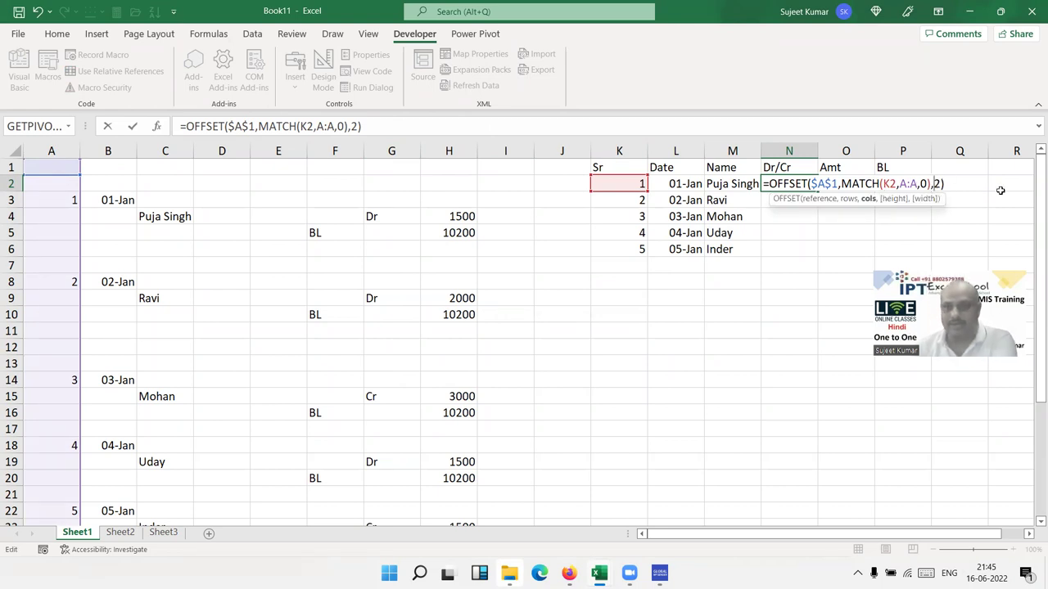
{"action": "key", "text": "BackSpace"}
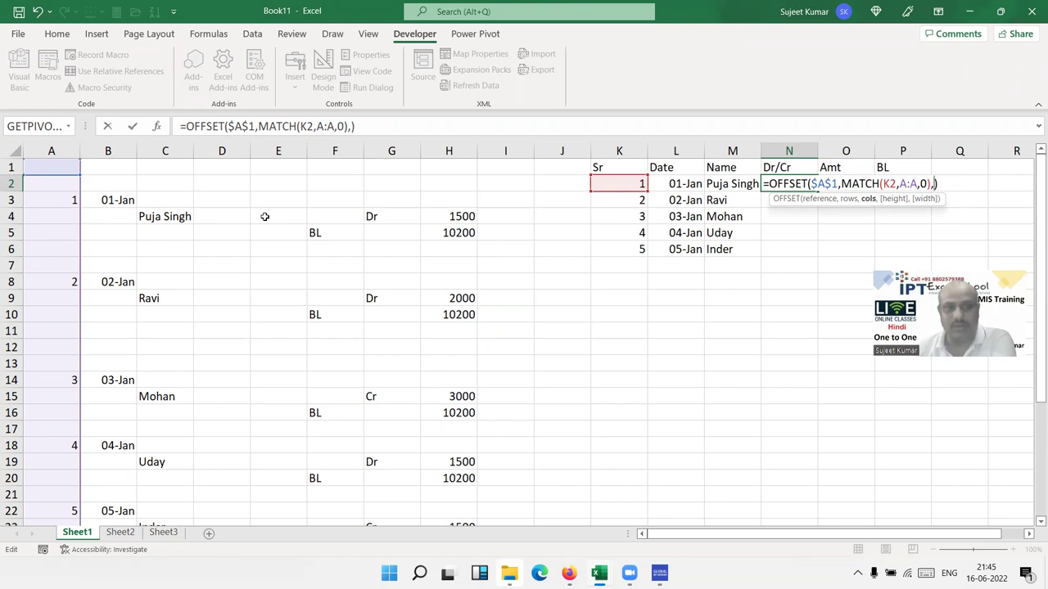
{"action": "type", "text": "6"}
{"action": "key", "text": "Return"}
{"action": "left_click", "coordinate": [791, 185]}
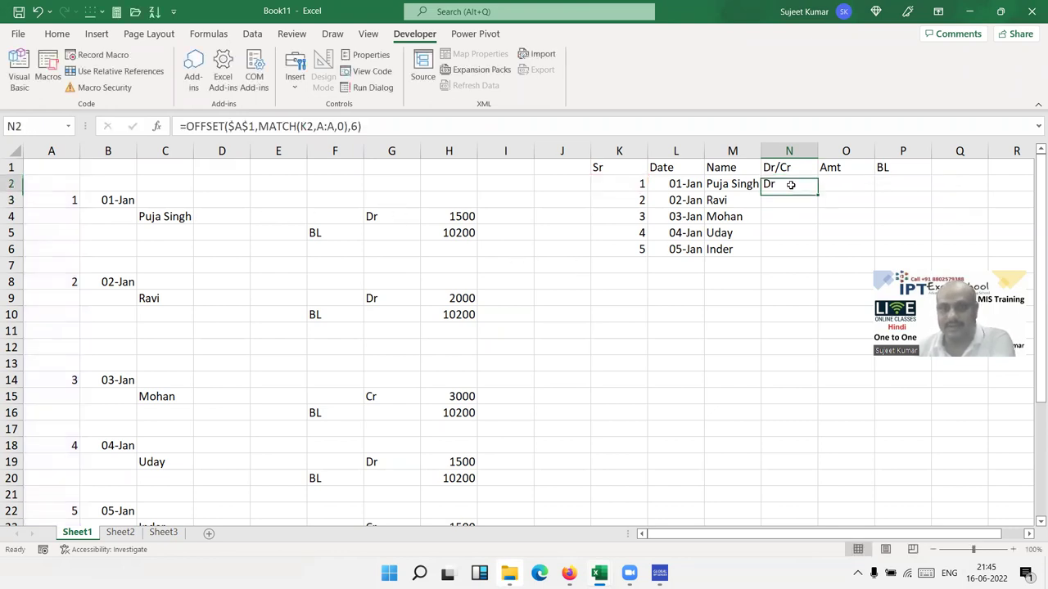
{"action": "left_click_drag", "start_coordinate": [818, 191], "coordinate": [815, 259]}
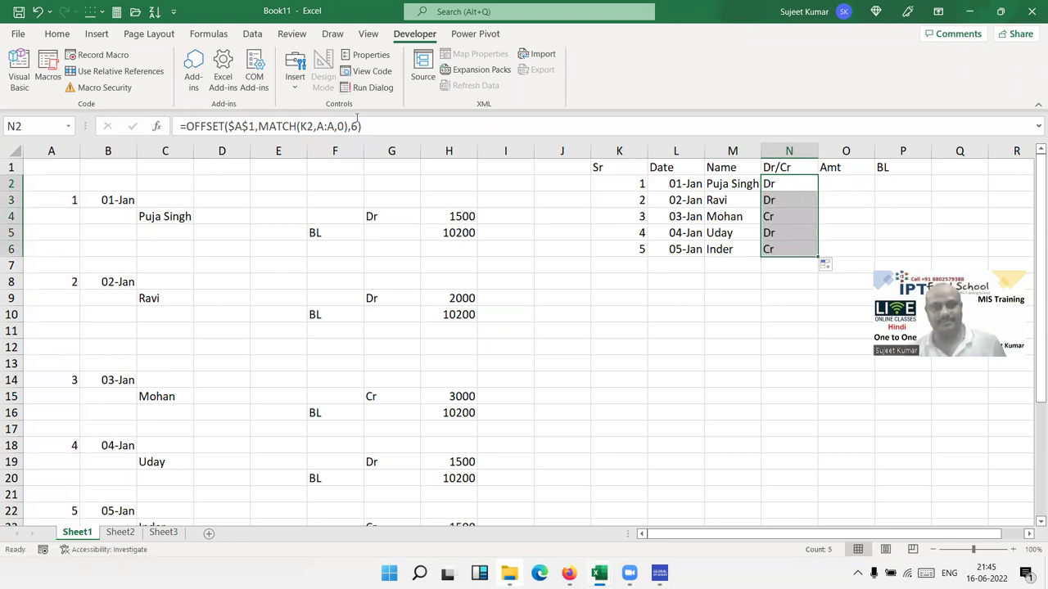
{"action": "key", "text": "F2"}
{"action": "key", "text": "Escape"}
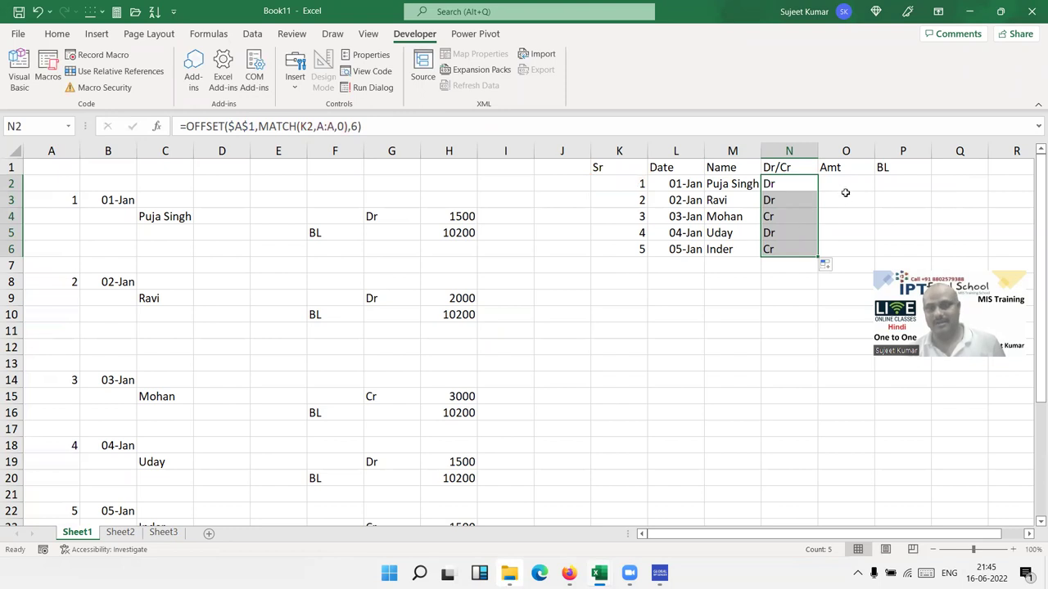
{"action": "left_click", "coordinate": [842, 186]}
Enter =OFFSET($A$1,MATCH(K2,A:A,0),7) in O2, fill to O6, then paste it into P2.
{"action": "type", "text": "=OFFSET($A$1,MATCH(K2,A:A,0),6)"}
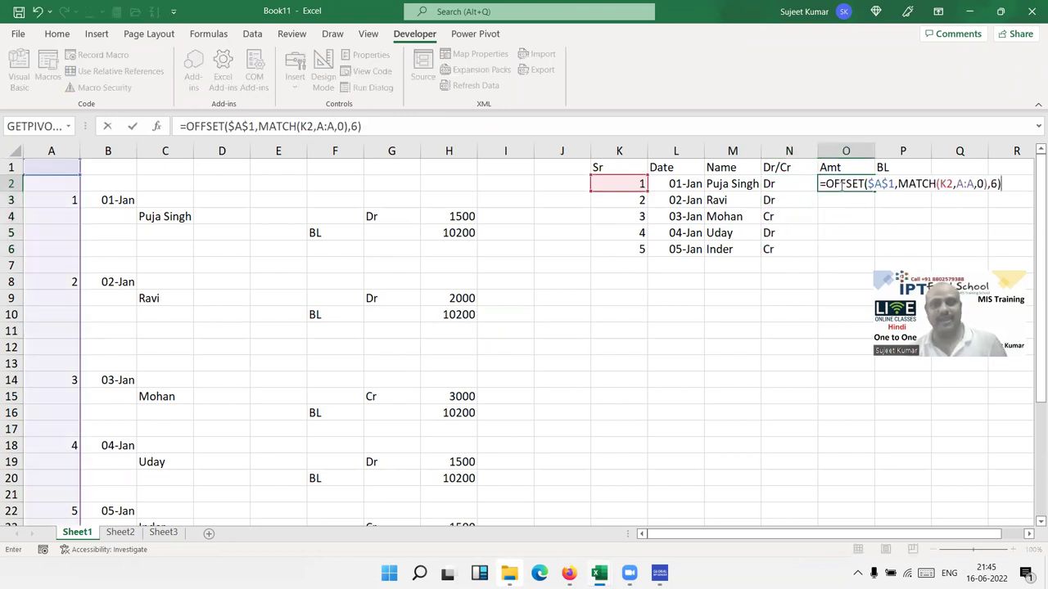
{"action": "left_click", "coordinate": [990, 184]}
{"action": "key", "text": "Delete"}
{"action": "type", "text": "7"}
{"action": "key", "text": "Return"}
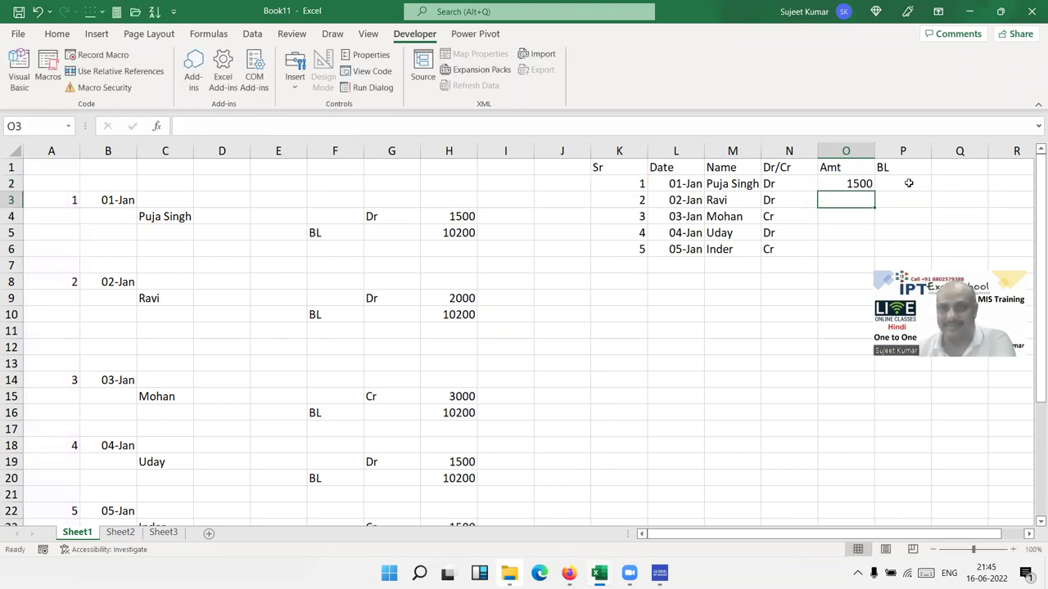
{"action": "left_click", "coordinate": [868, 184]}
{"action": "left_click_drag", "start_coordinate": [873, 187], "coordinate": [869, 253]}
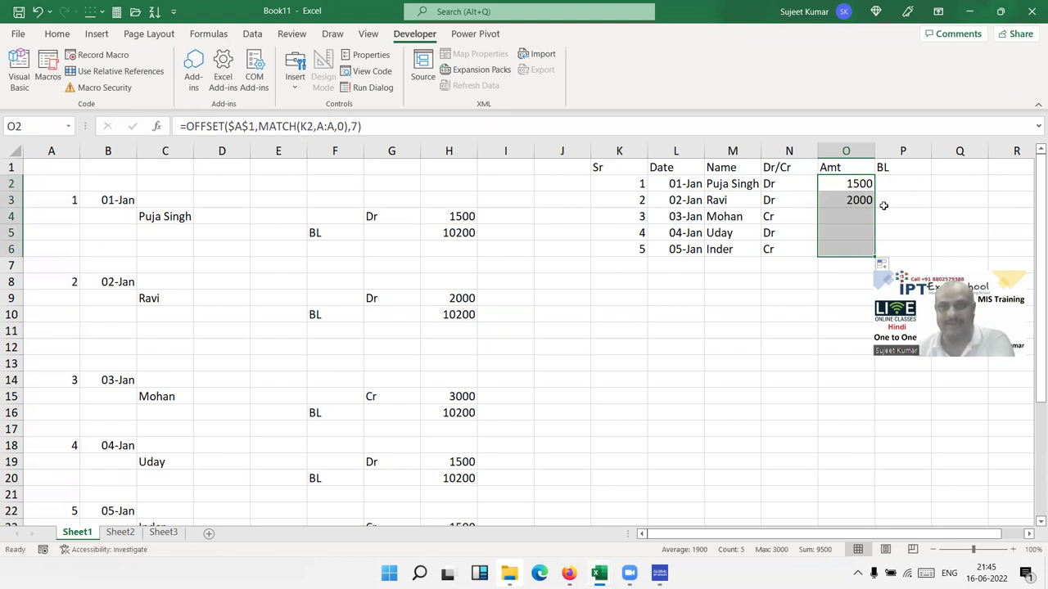
{"action": "left_click", "coordinate": [896, 184]}
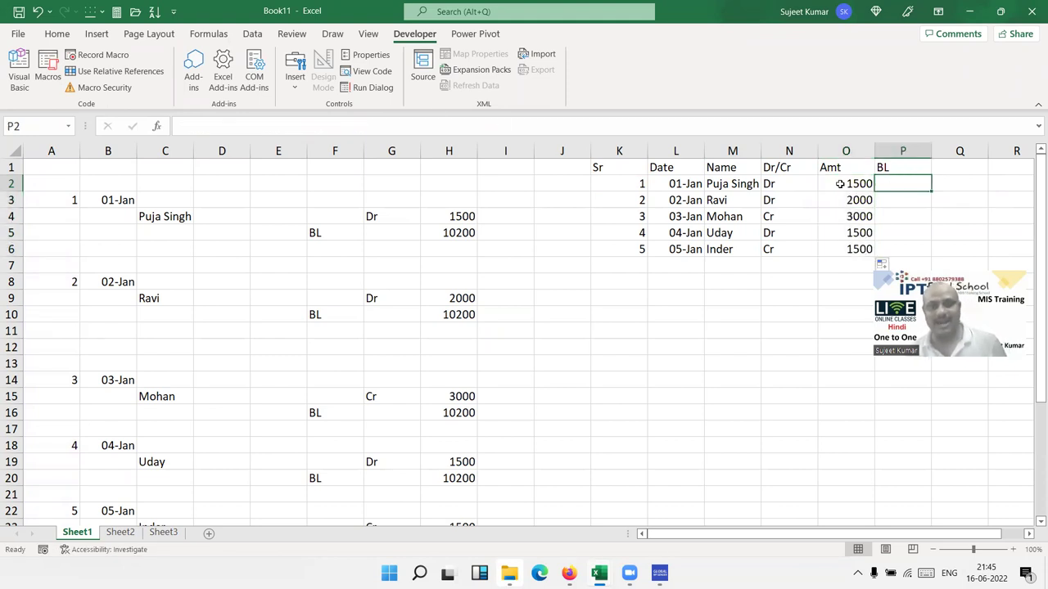
{"action": "type", "text": "=OFFSET($A$1,MATCH(K2,A:A,0),6)"}
Change P2 to =OFFSET($A$1,MATCH(K2,A:A,0)+1,7) and fill it to P6, showing 10200.
{"action": "left_click", "coordinate": [352, 126]}
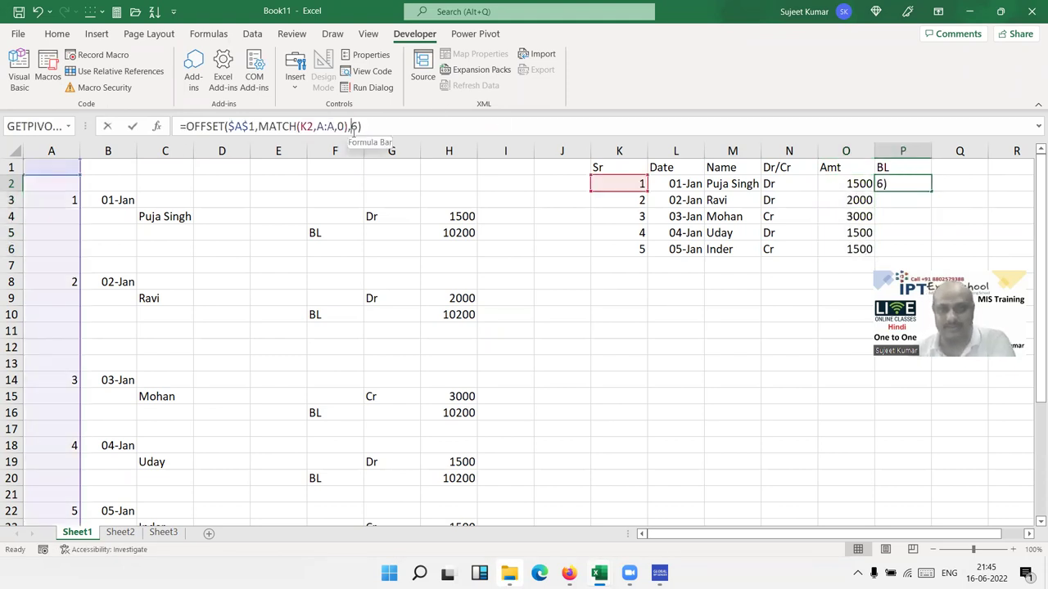
{"action": "key", "text": "Delete"}
{"action": "type", "text": "7"}
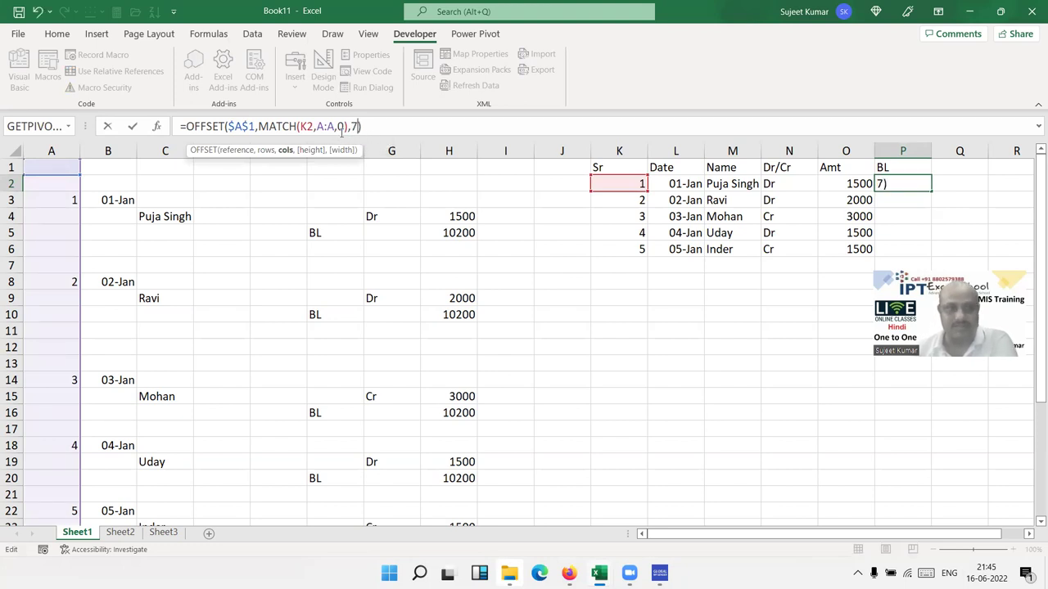
{"action": "left_click", "coordinate": [348, 126]}
{"action": "type", "text": ",0)"}
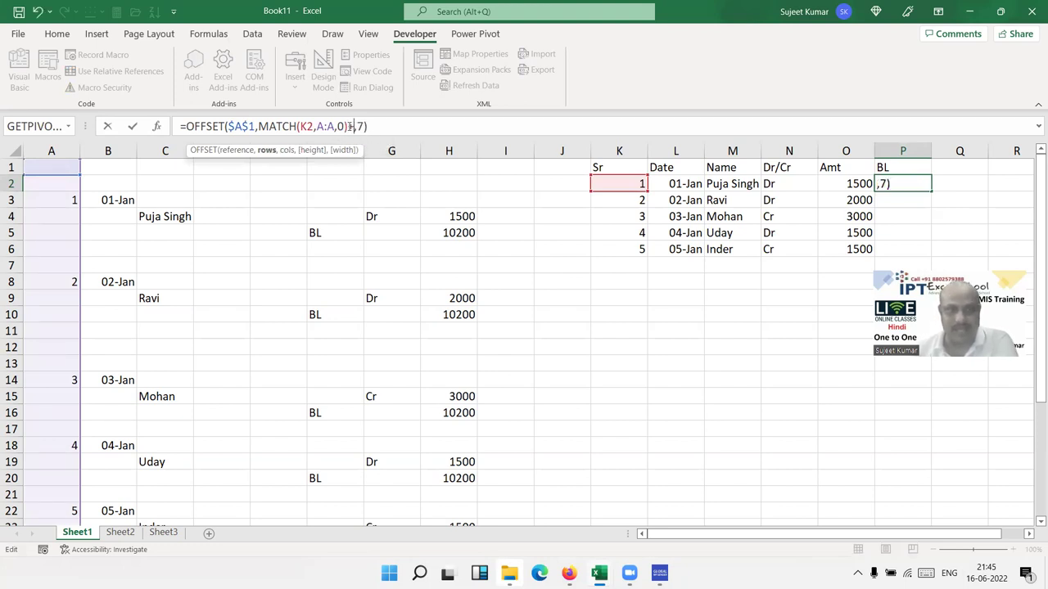
{"action": "type", "text": "+1"}
{"action": "key", "text": "Return"}
{"action": "key", "text": "Up"}
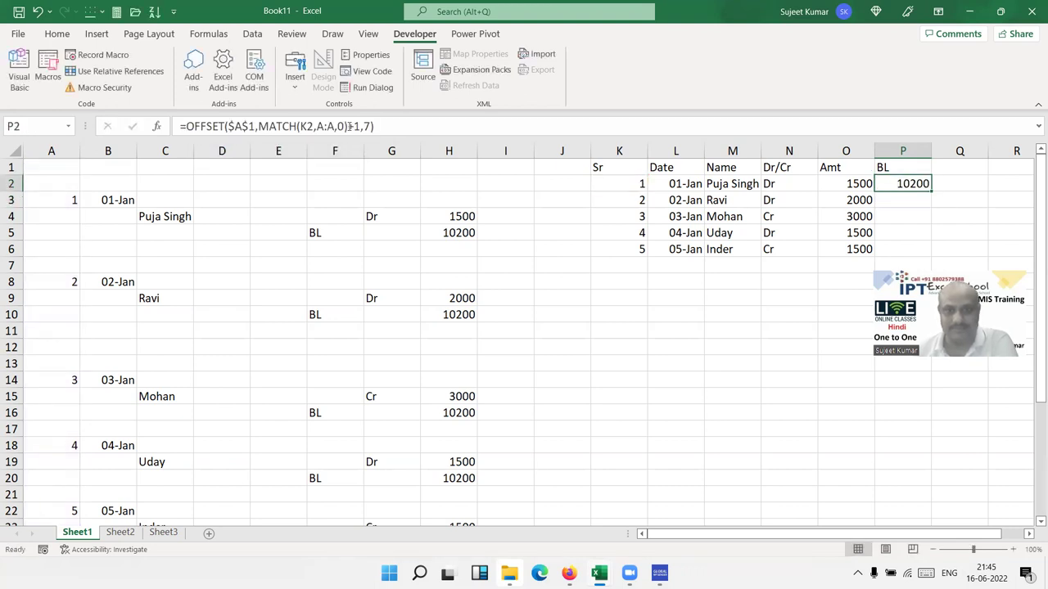
{"action": "left_click_drag", "start_coordinate": [931, 192], "coordinate": [930, 255]}
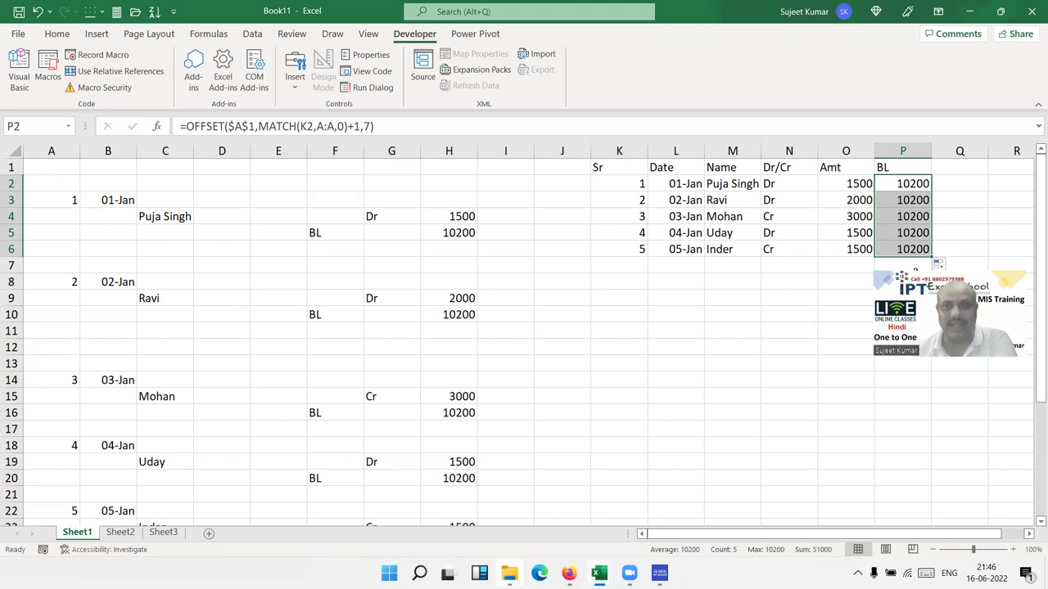
Change Ravi's ledger balance in H10 to 10600.
{"action": "left_click", "coordinate": [687, 288]}
{"action": "left_click", "coordinate": [465, 315]}
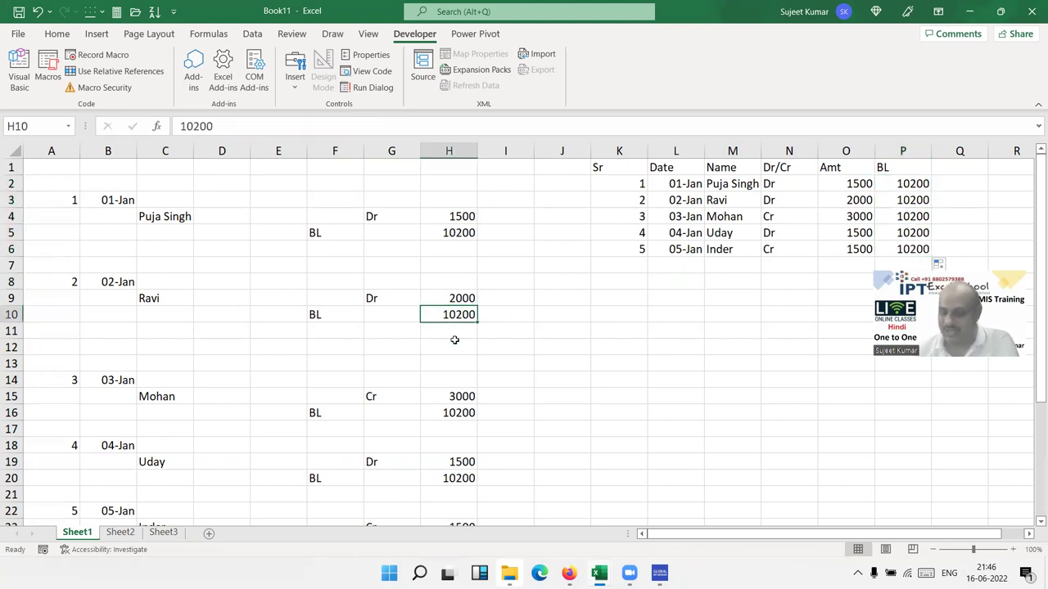
{"action": "type", "text": "10600"}
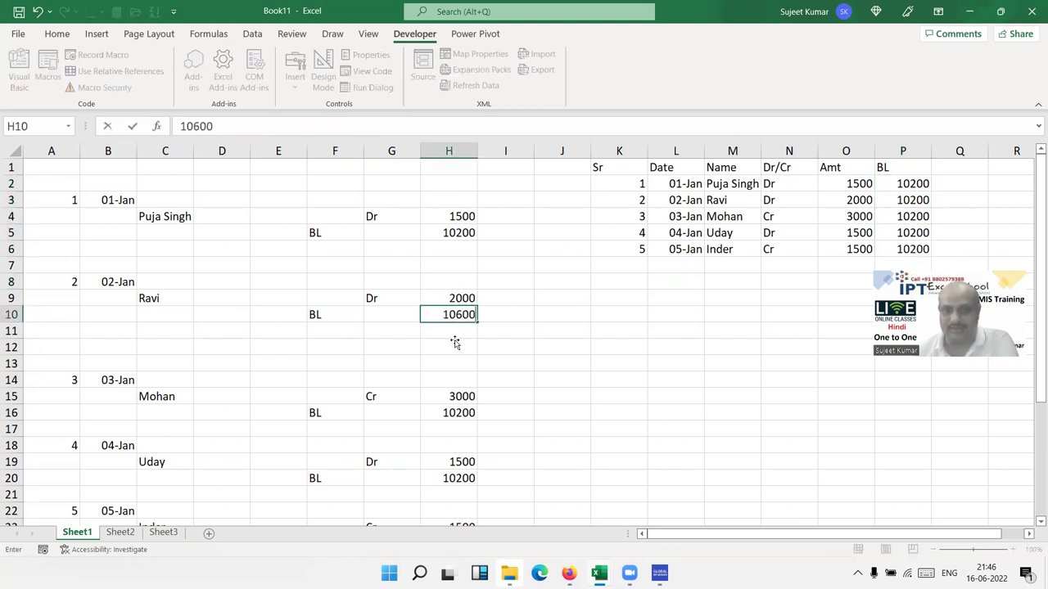
{"action": "key", "text": "Return"}
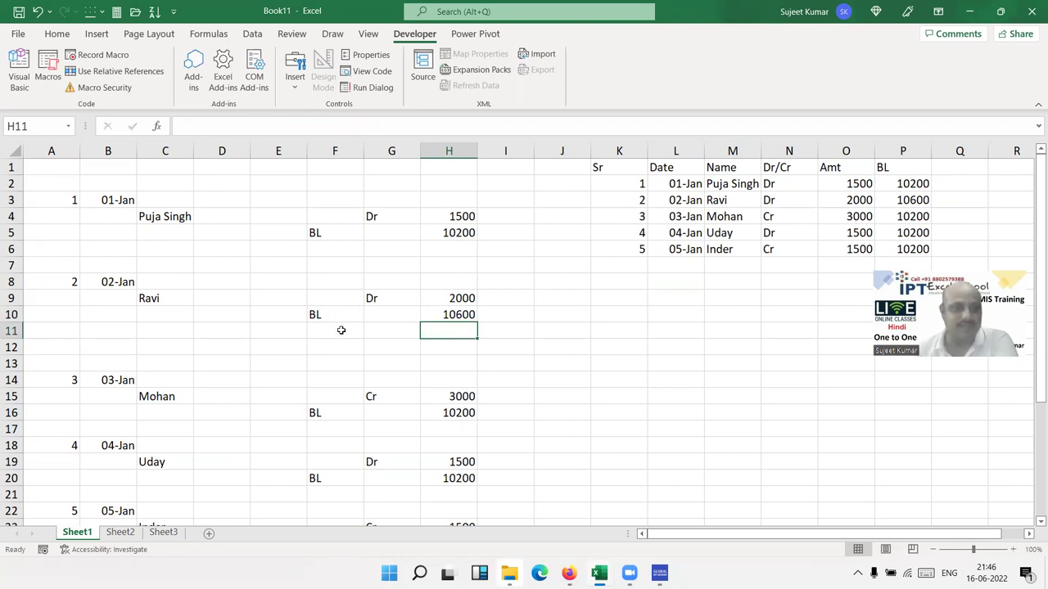
Check the updated summary and select the whole K1:P6 table.
{"action": "left_click_drag", "start_coordinate": [50, 199], "coordinate": [342, 425]}
{"action": "left_click_drag", "start_coordinate": [598, 167], "coordinate": [913, 250]}
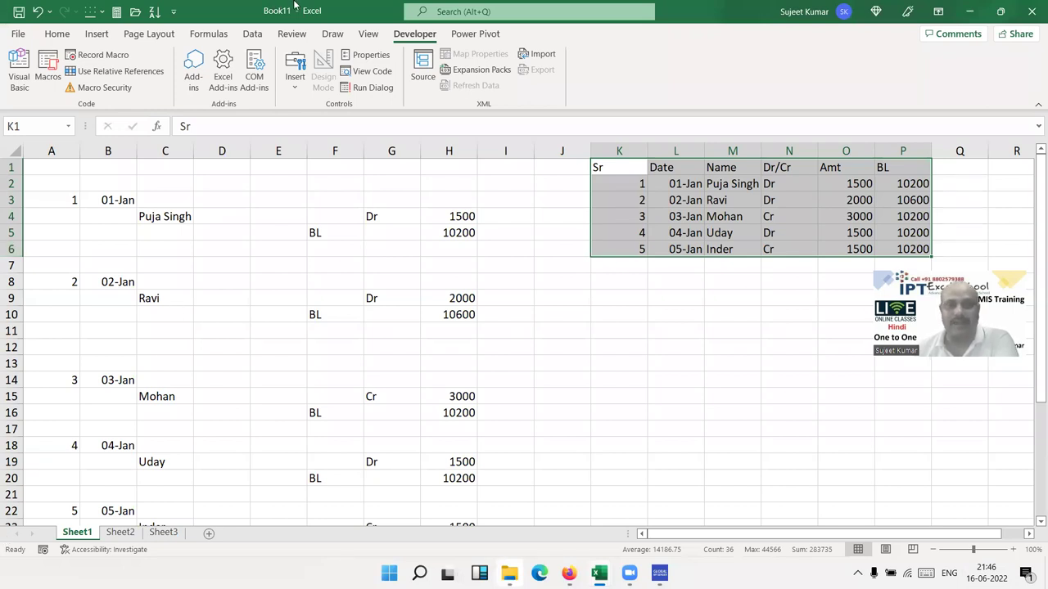
{"action": "key", "text": "alt+F11"}
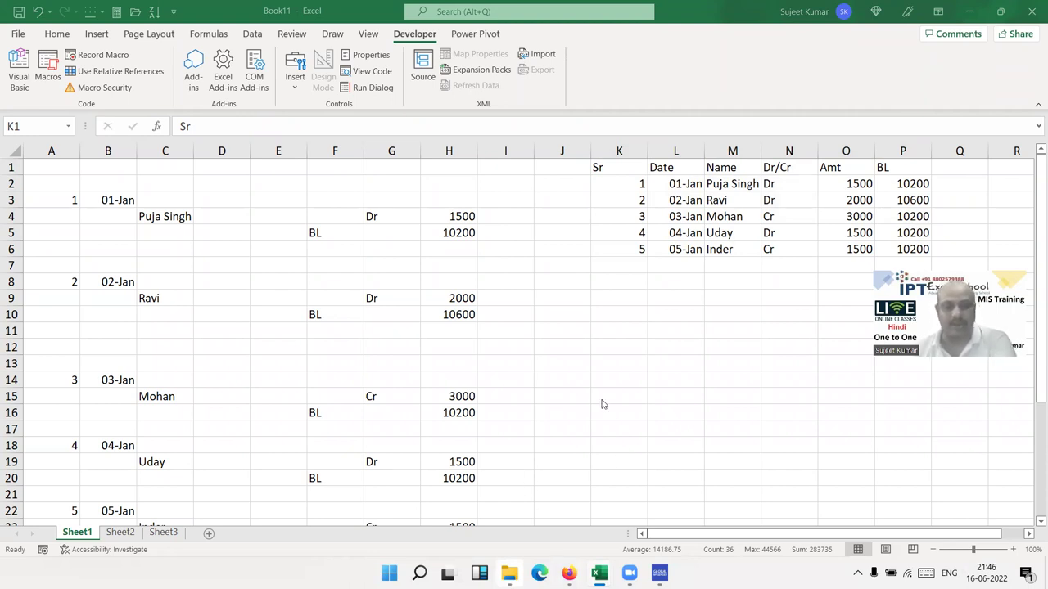
{"action": "key", "text": "ctrl+a"}
Search 'ch' in the Start menu, launch Google Chrome and maximize its window.
{"action": "key", "text": "super"}
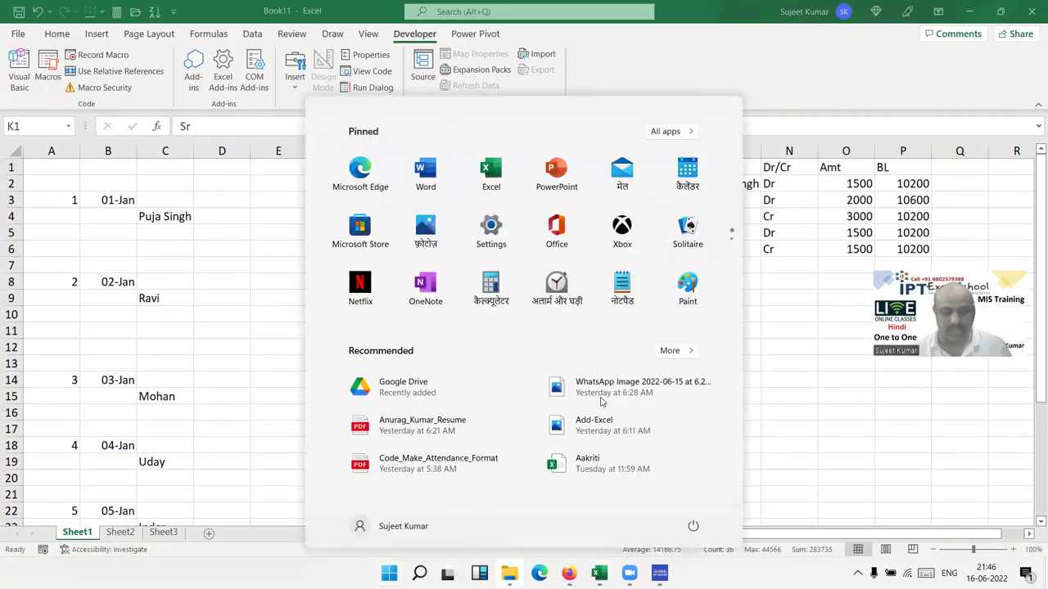
{"action": "type", "text": "ch"}
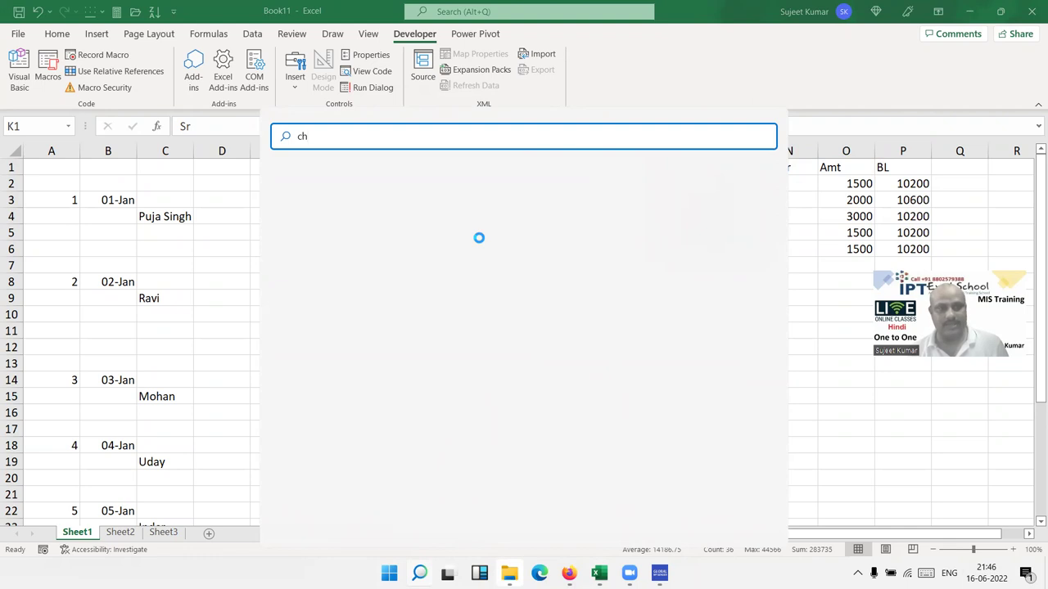
{"action": "key", "text": "BackSpace"}
{"action": "key", "text": "BackSpace"}
{"action": "type", "text": "ch"}
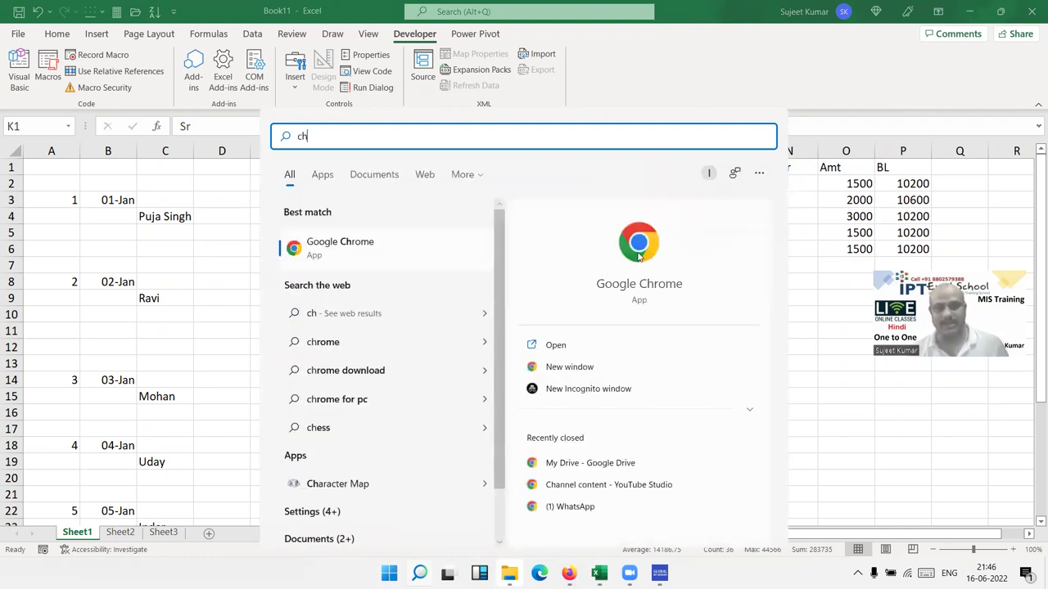
{"action": "left_click", "coordinate": [638, 257]}
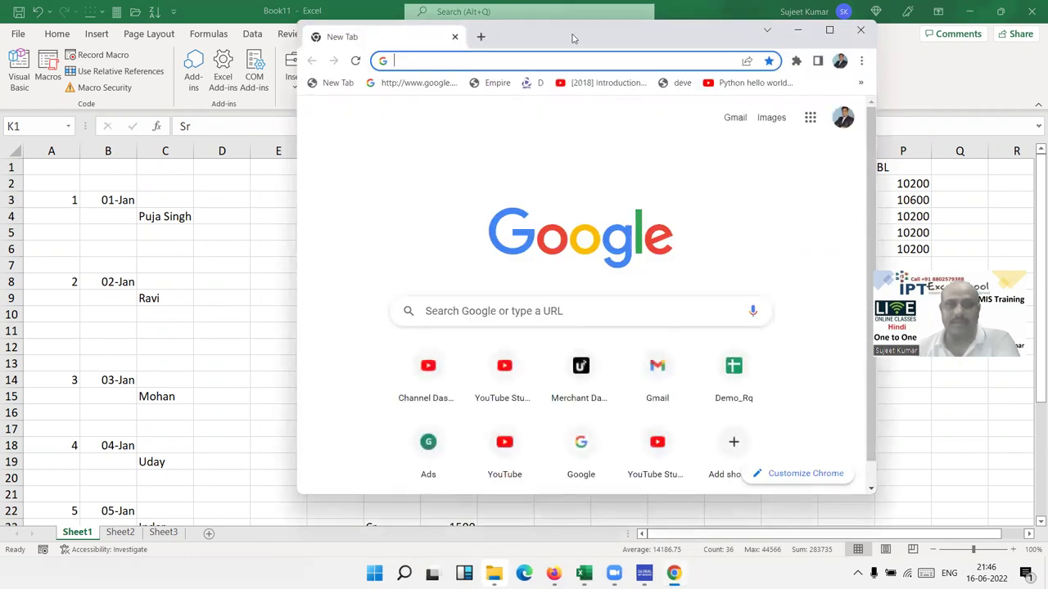
{"action": "double_click", "coordinate": [573, 38]}
Load iptindia.com, browse the home page slideshow, and bring up the Video Class link's menu.
{"action": "type", "text": "ip"}
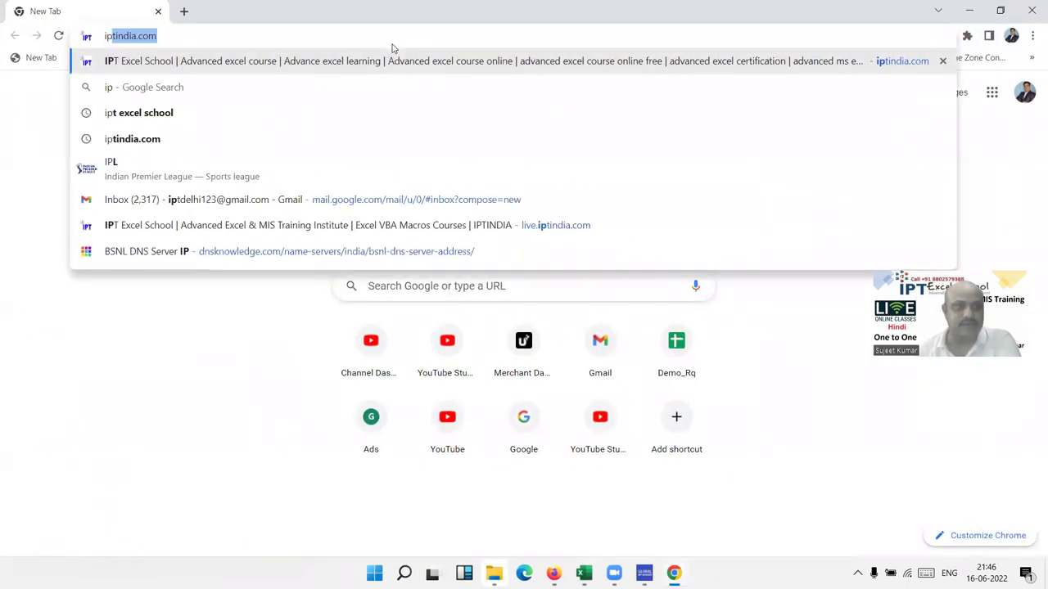
{"action": "key", "text": "Return"}
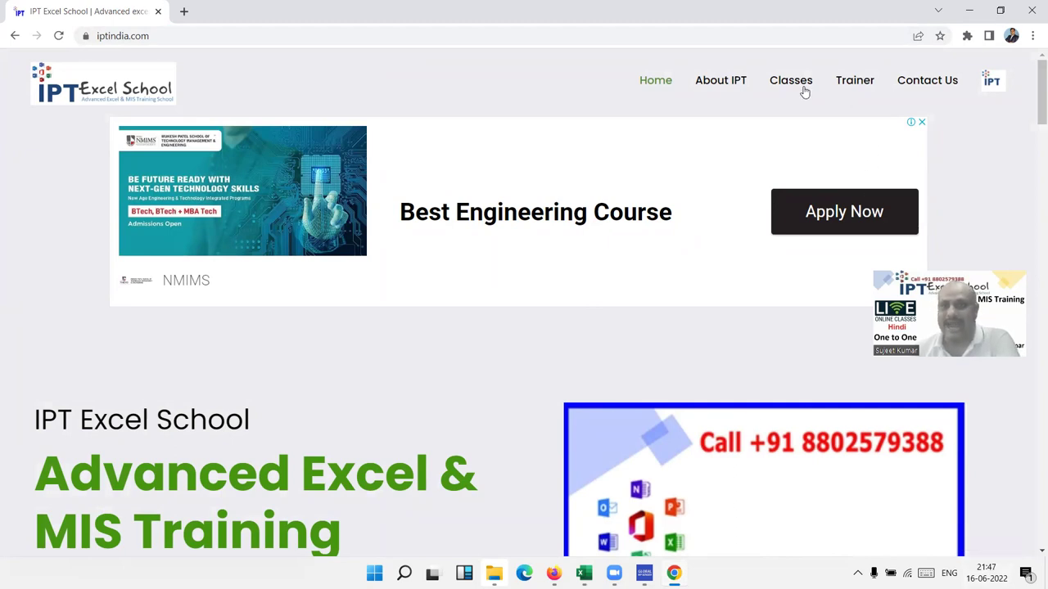
{"action": "scroll", "coordinate": [772, 215], "scroll_direction": "down", "scroll_amount": 3}
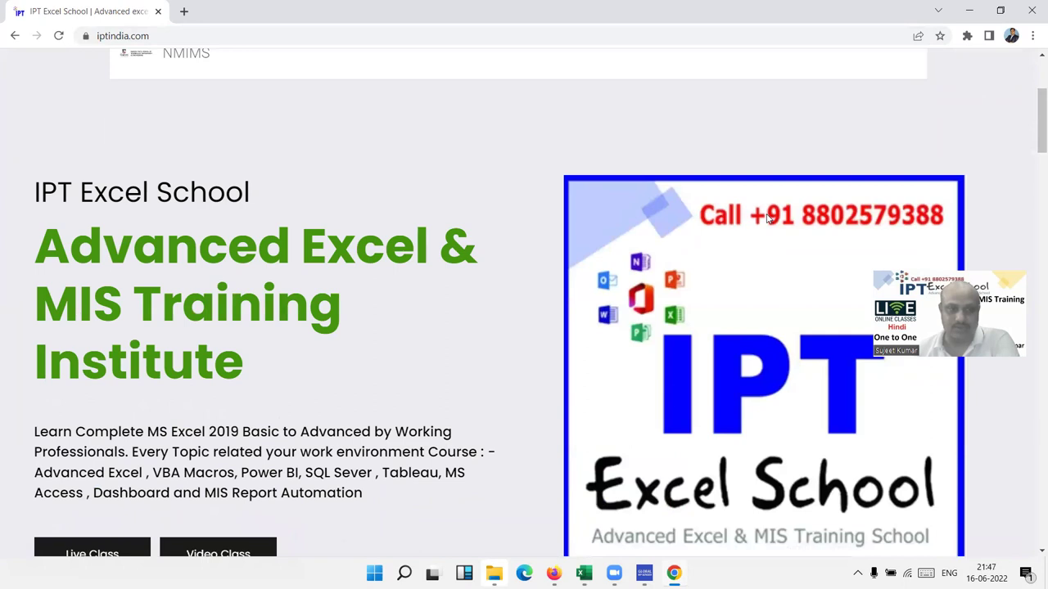
{"action": "scroll", "coordinate": [768, 217], "scroll_direction": "down", "scroll_amount": 3}
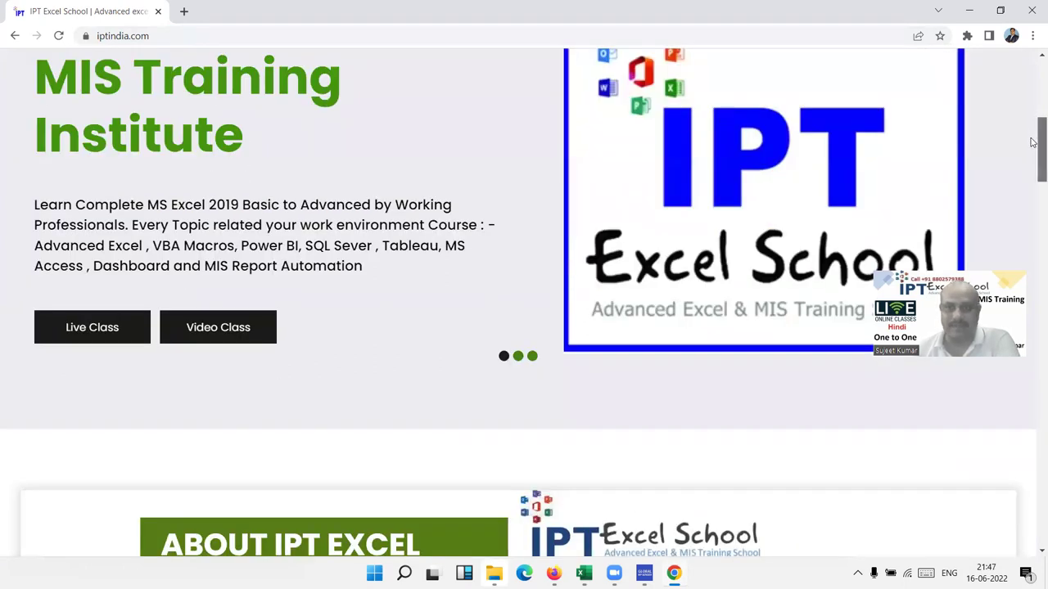
{"action": "scroll", "coordinate": [1033, 142], "scroll_direction": "up", "scroll_amount": 2}
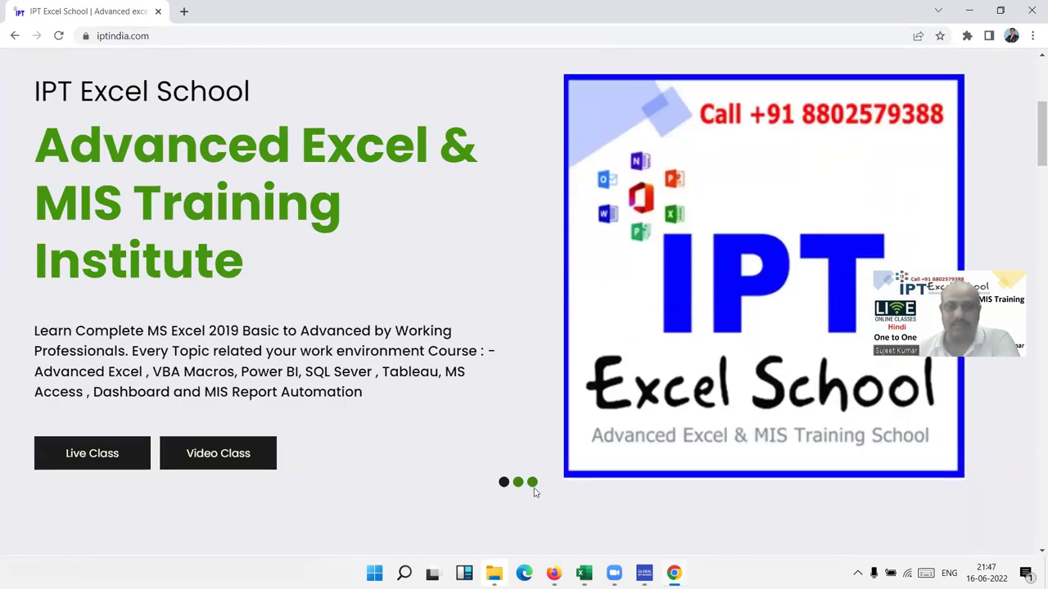
{"action": "left_click", "coordinate": [519, 484]}
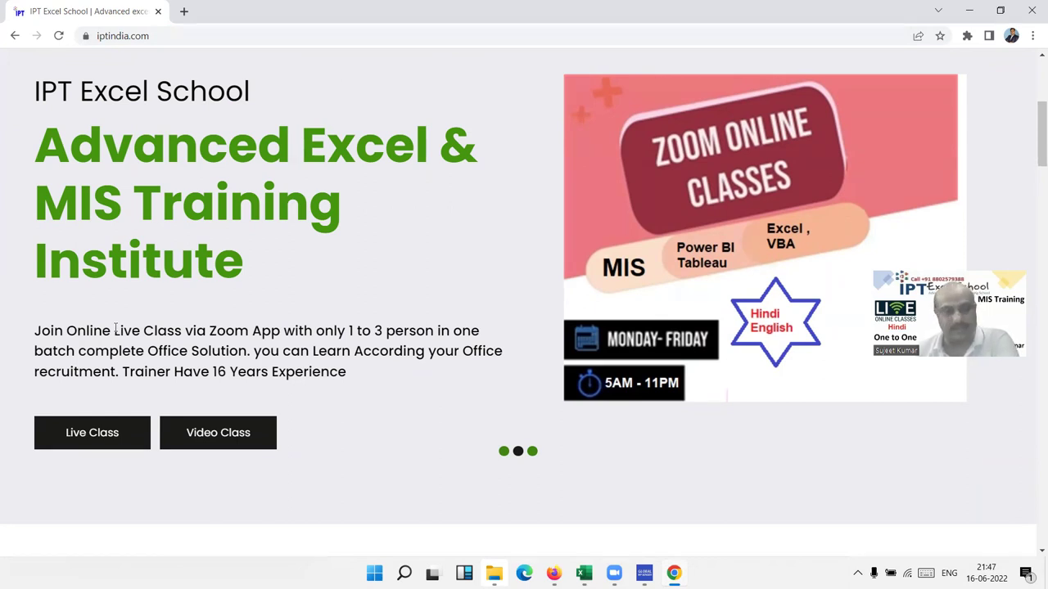
{"action": "right_click", "coordinate": [236, 438]}
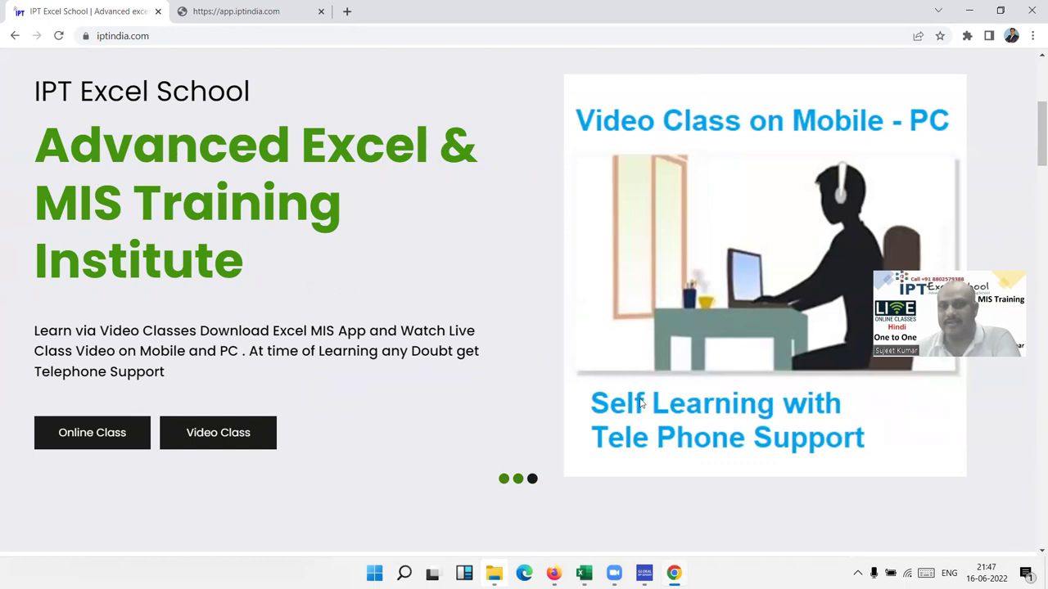
On the login tab, replace the mobile number with a new one and submit it for an OTP.
{"action": "left_click", "coordinate": [264, 13]}
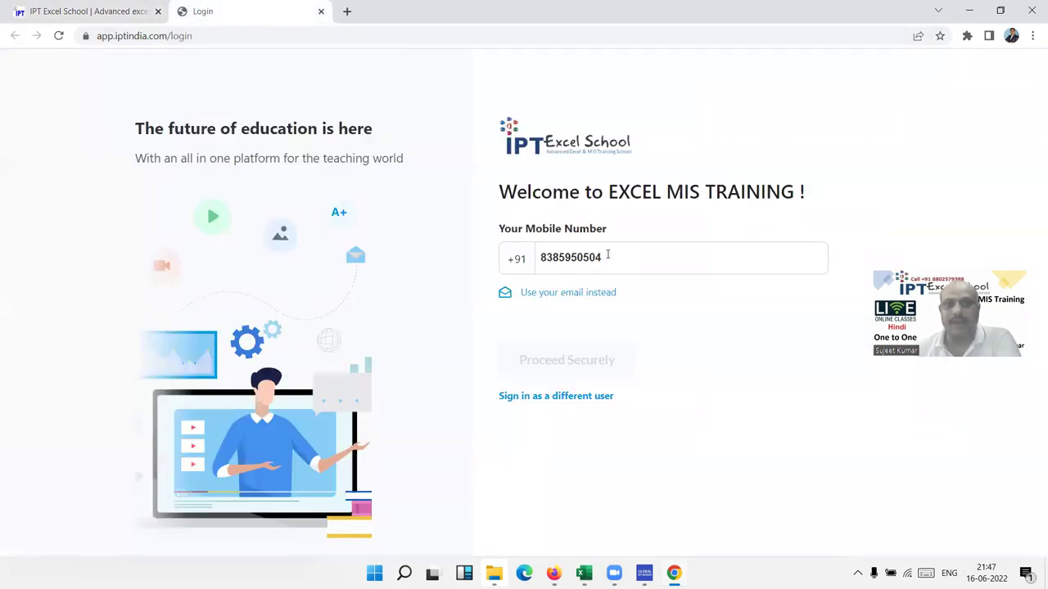
{"action": "left_click_drag", "start_coordinate": [606, 257], "coordinate": [467, 243]}
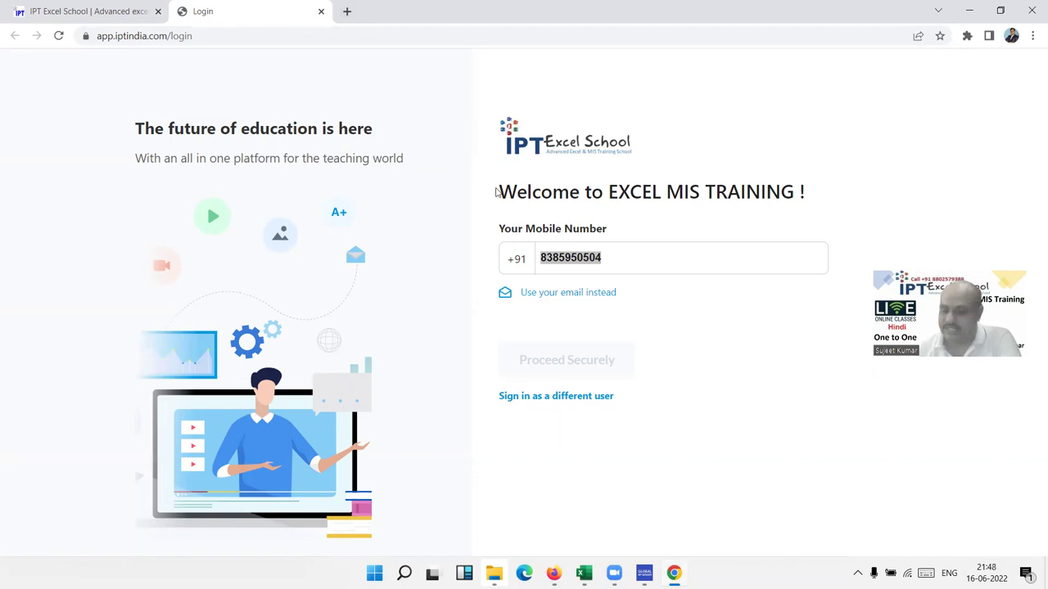
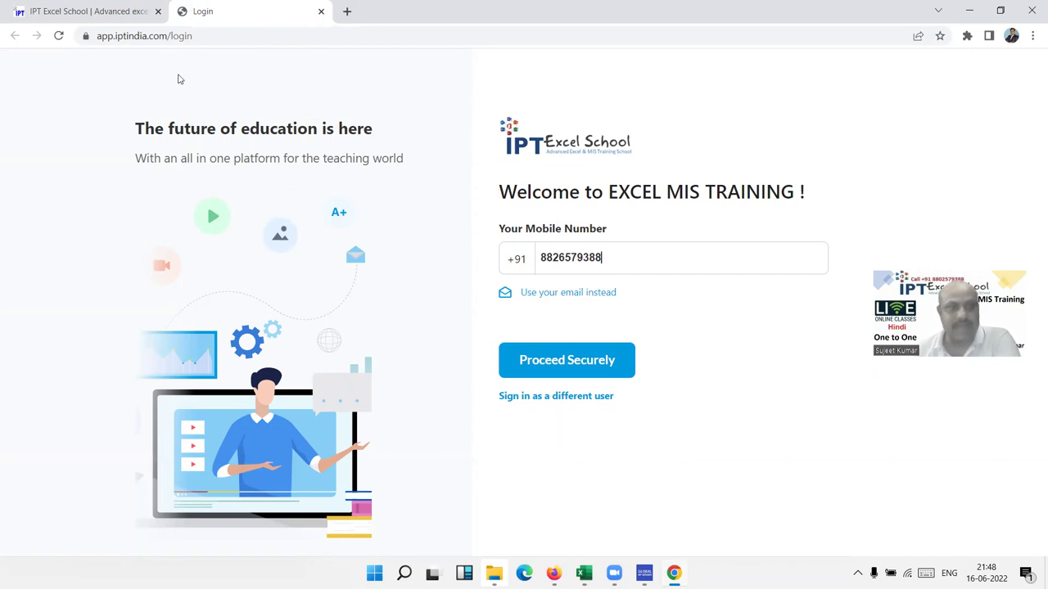
{"action": "left_click", "coordinate": [133, 16]}
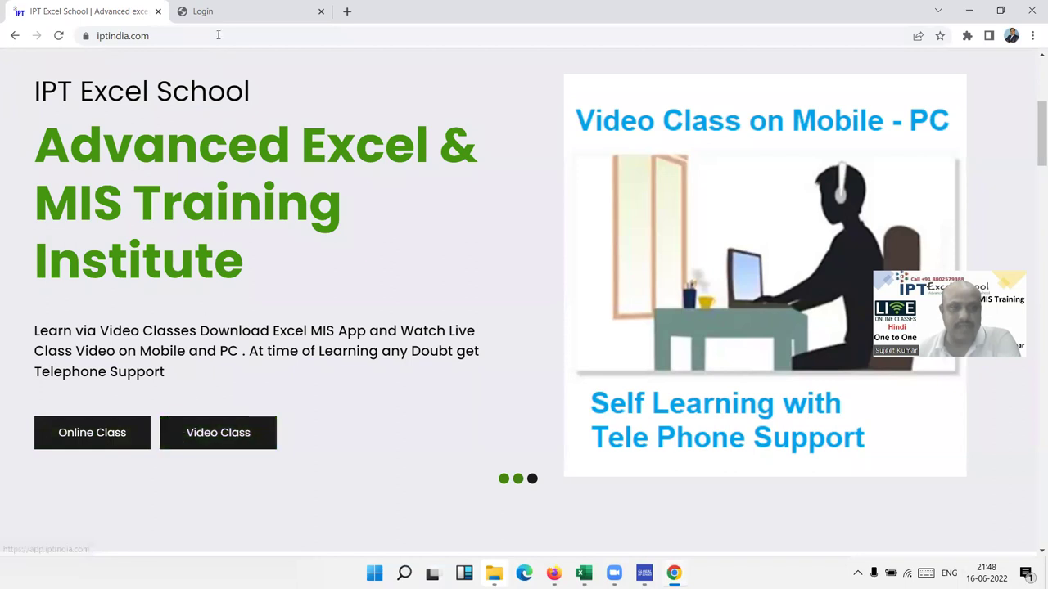
{"action": "left_click", "coordinate": [234, 12]}
{"action": "left_click", "coordinate": [573, 360]}
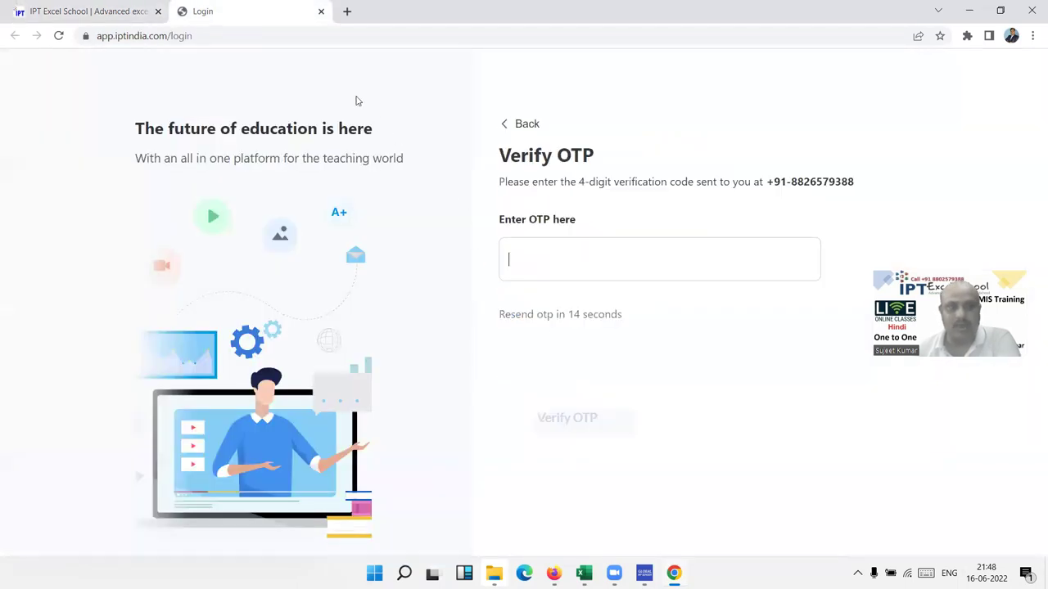
Open new tabs to reach the Google Play store, typing 'store' in the second.
{"action": "left_click", "coordinate": [340, 16]}
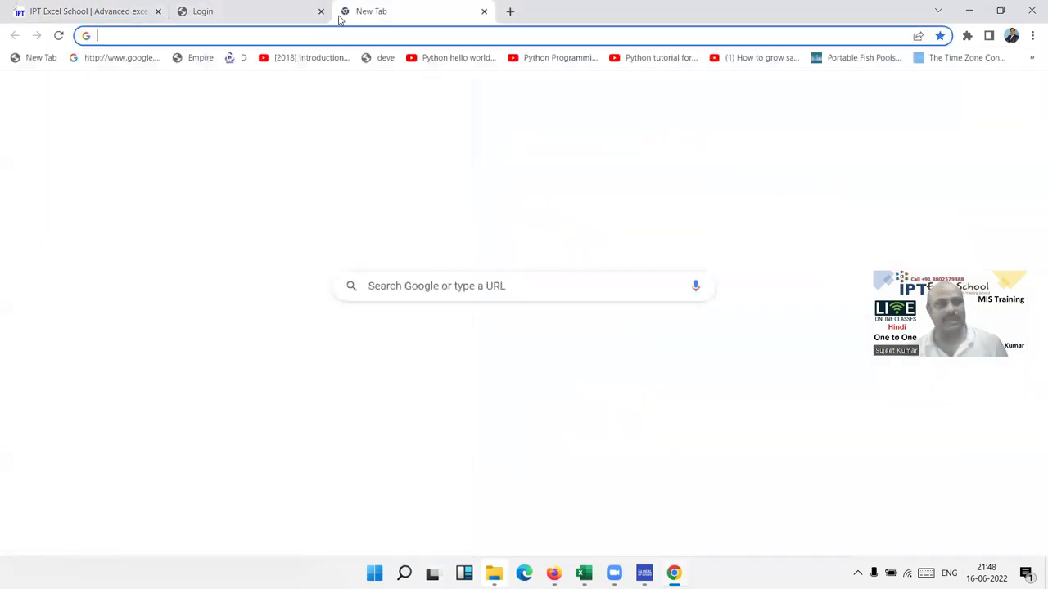
{"action": "type", "text": "ap"}
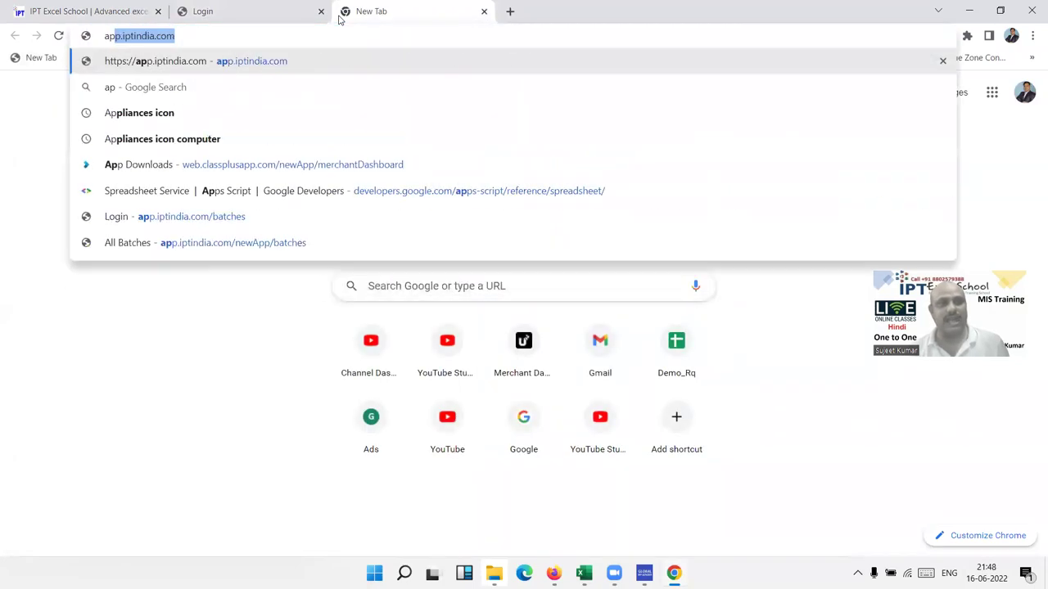
{"action": "key", "text": "BackSpace"}
{"action": "key", "text": "BackSpace"}
{"action": "key", "text": "BackSpace"}
{"action": "type", "text": "pl"}
{"action": "key", "text": "Return"}
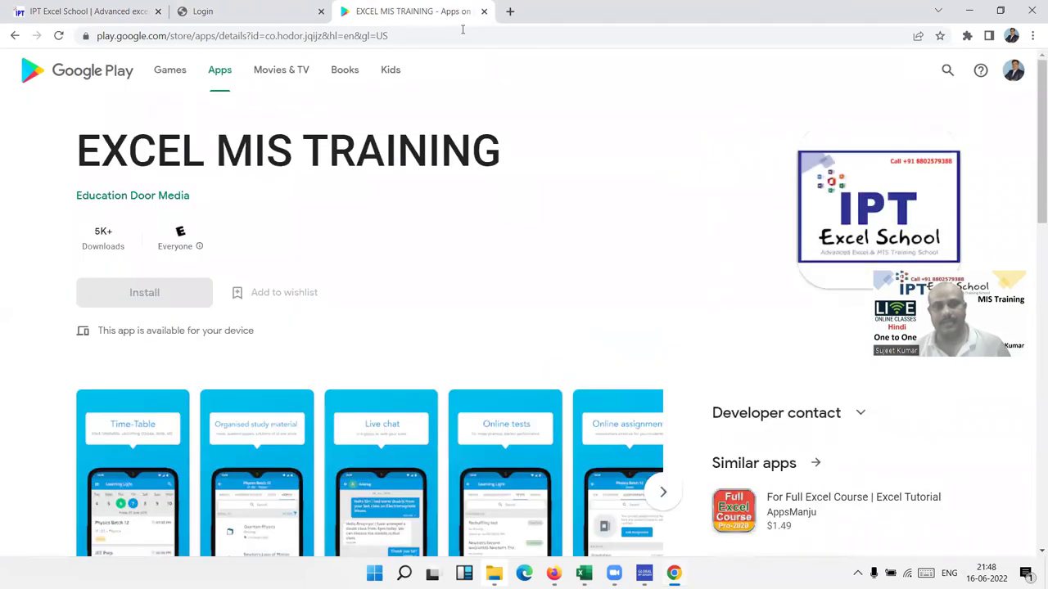
{"action": "key", "text": "ctrl+t"}
{"action": "type", "text": "ap"}
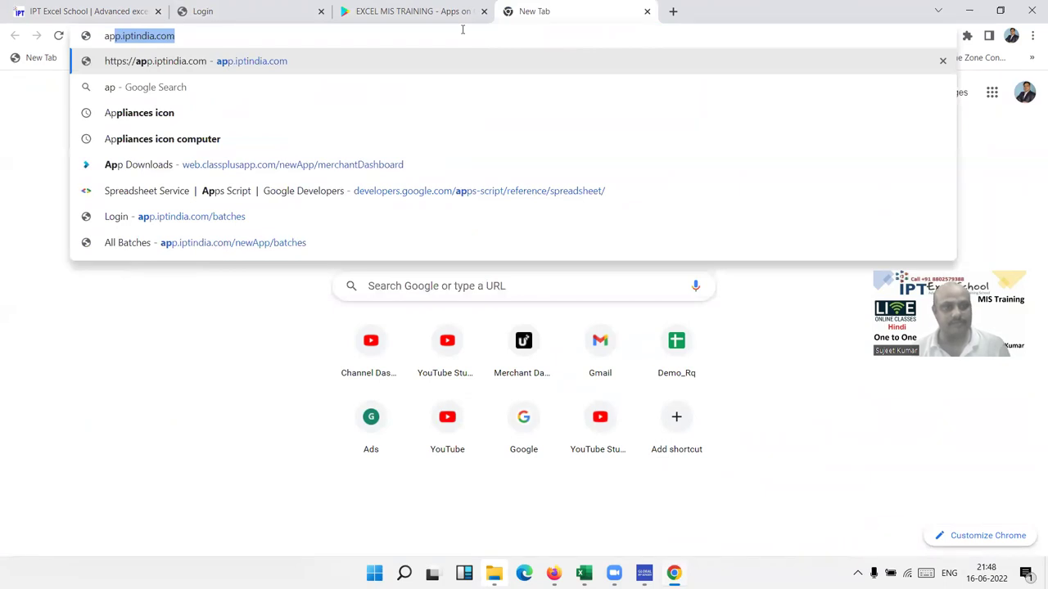
{"action": "type", "text": "l"}
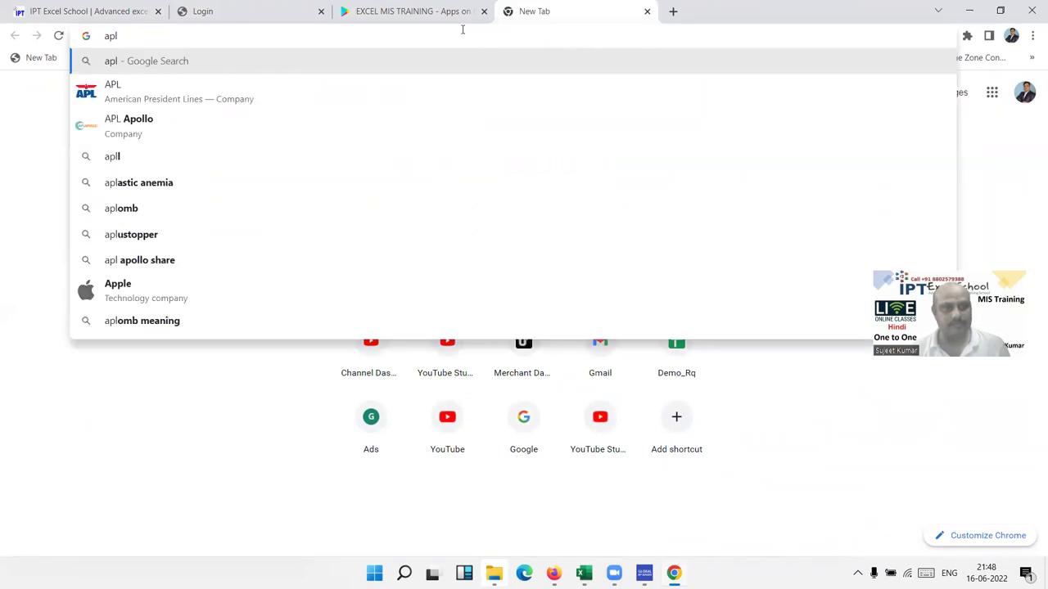
{"action": "key", "text": "BackSpace"}
{"action": "key", "text": "BackSpace"}
{"action": "key", "text": "BackSpace"}
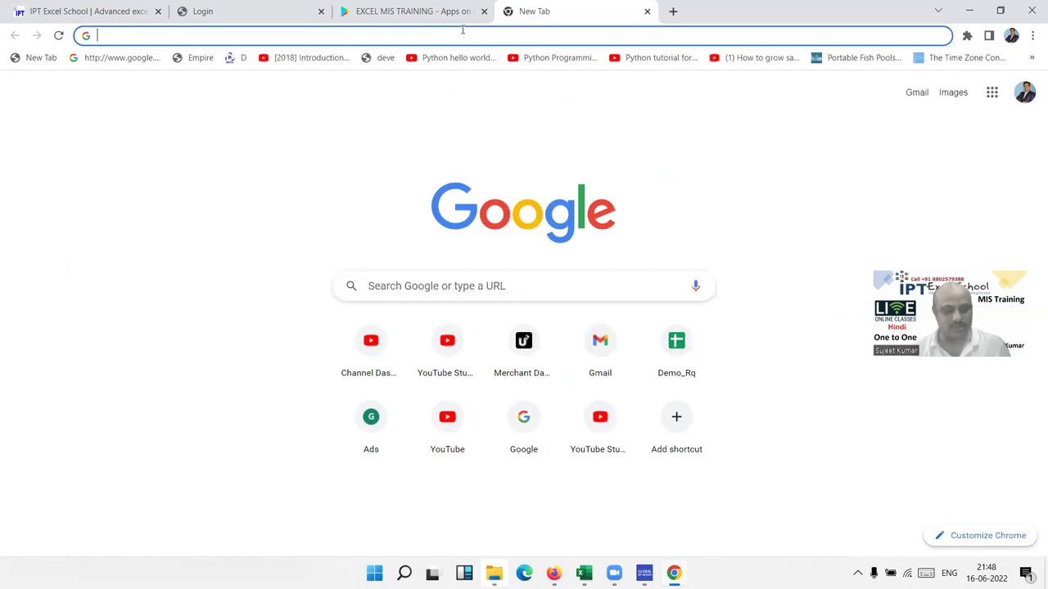
{"action": "type", "text": "st"}
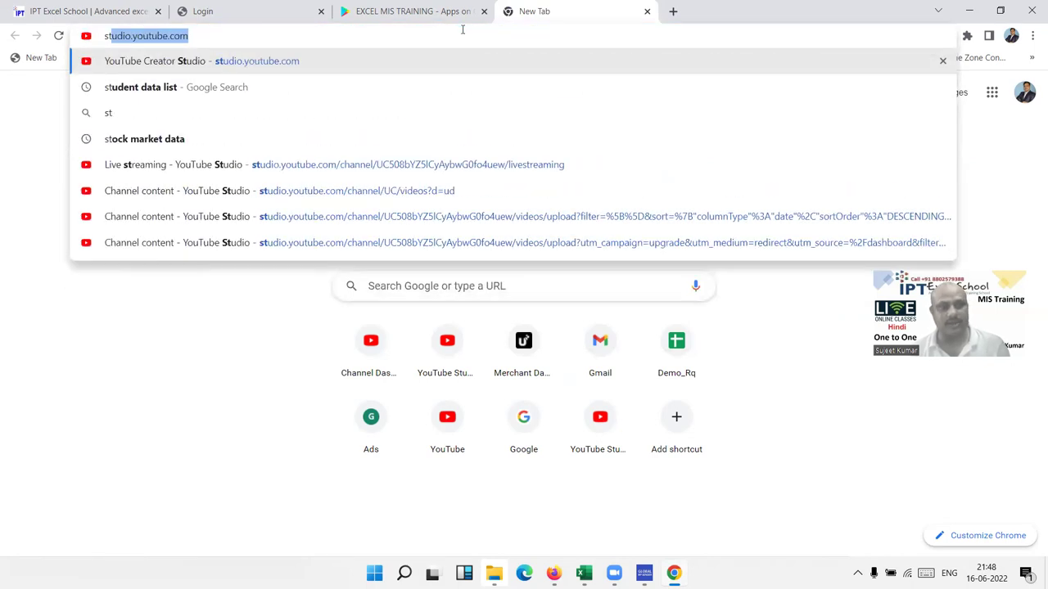
{"action": "type", "text": "ore"}
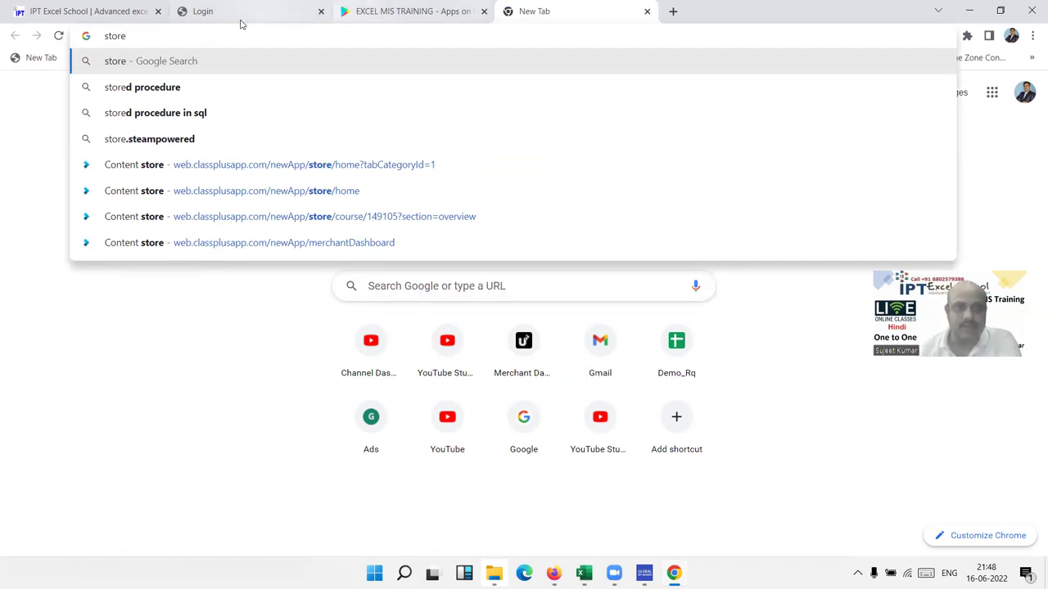
Review the EXCEL MIS TRAINING app listing, then return to the login's OTP field.
{"action": "left_click", "coordinate": [404, 24]}
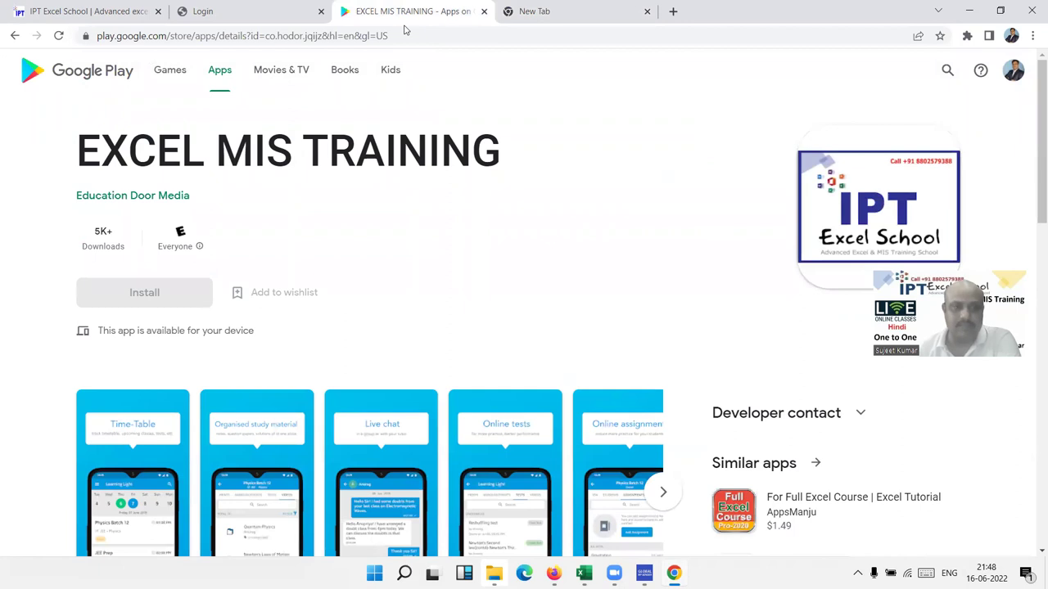
{"action": "scroll", "coordinate": [276, 293], "scroll_direction": "down", "scroll_amount": 3}
{"action": "scroll", "coordinate": [280, 110], "scroll_direction": "up", "scroll_amount": 3}
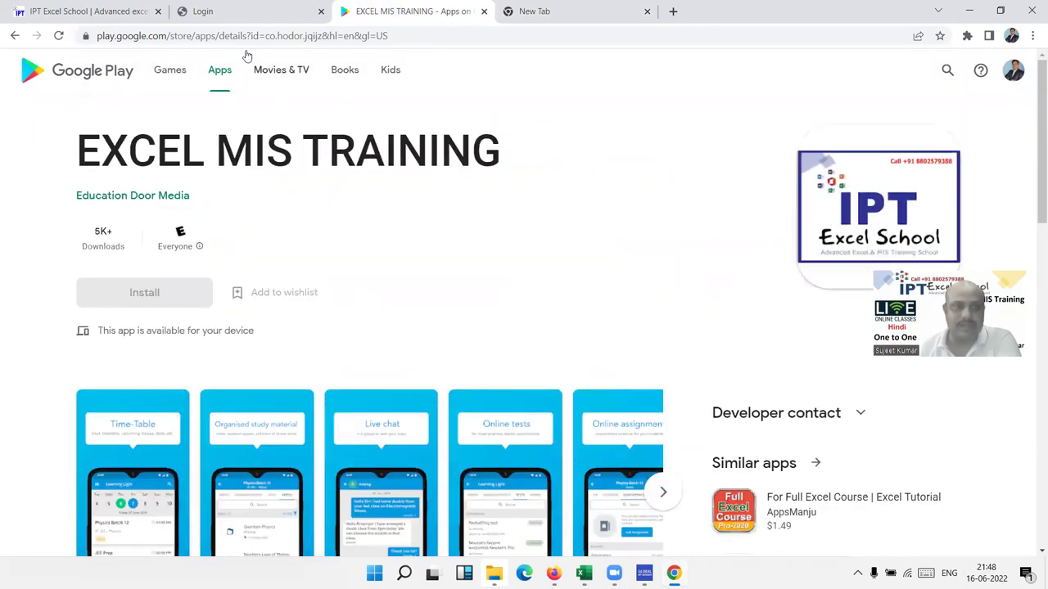
{"action": "left_click", "coordinate": [227, 12]}
{"action": "left_click", "coordinate": [541, 267]}
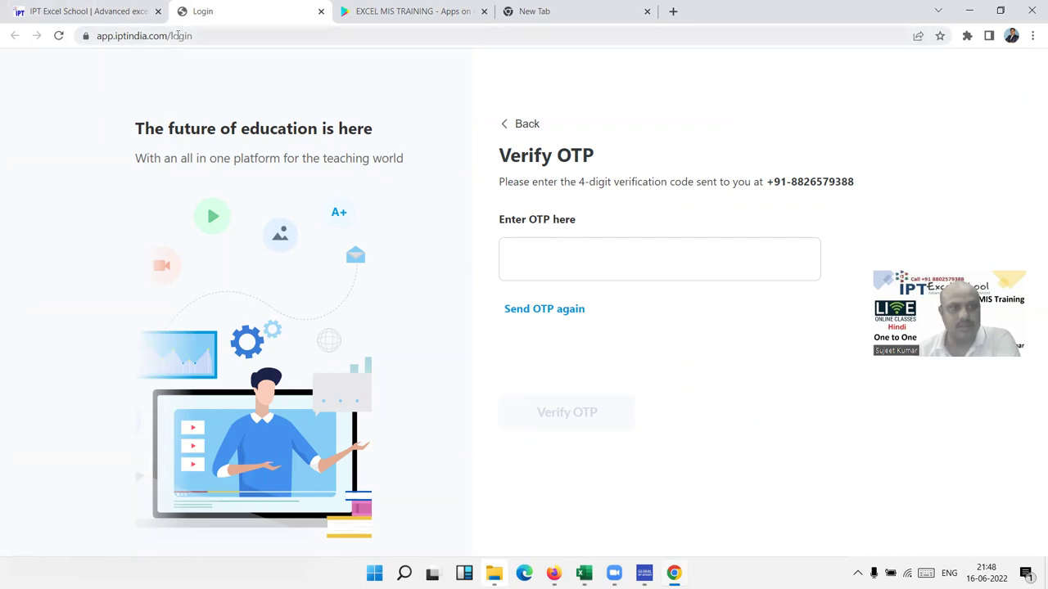
Reload the IPT Excel School login to its mobile-number screen and return to the school's website.
{"action": "left_click", "coordinate": [178, 35]}
{"action": "key", "text": "Return"}
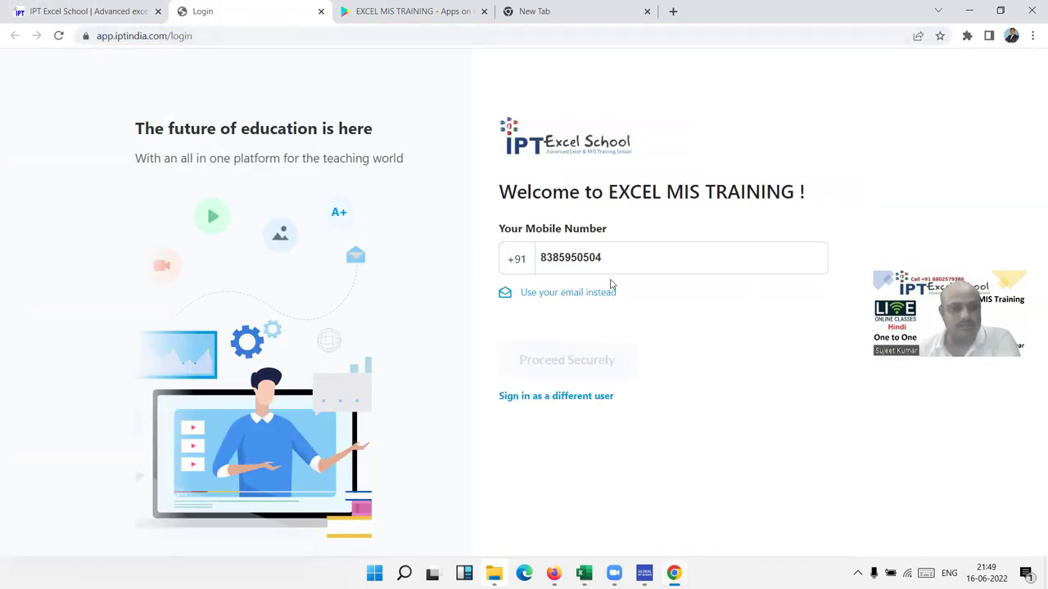
{"action": "left_click_drag", "start_coordinate": [611, 264], "coordinate": [539, 259]}
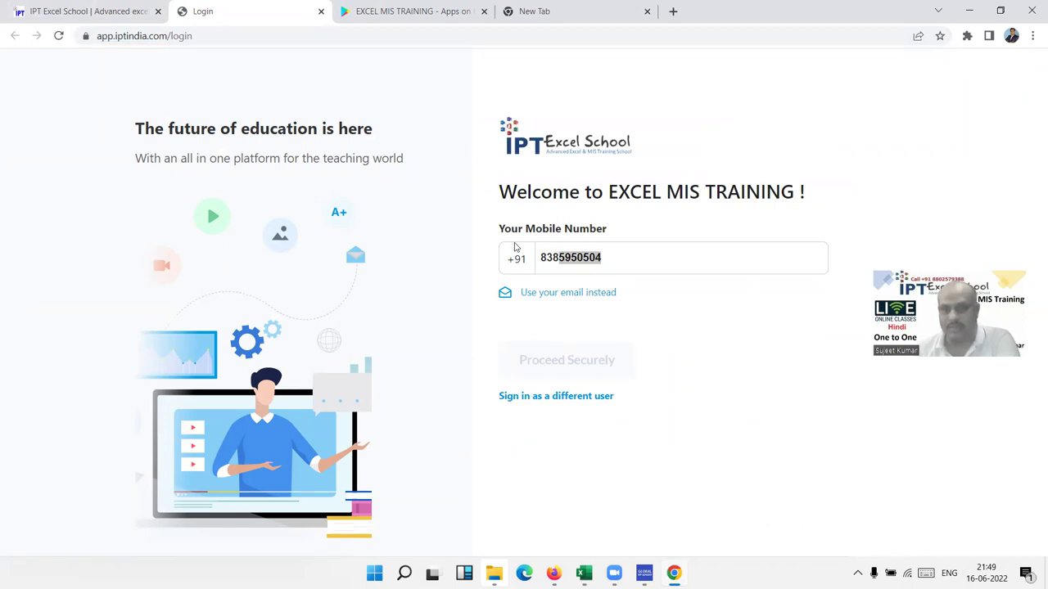
{"action": "left_click", "coordinate": [86, 12]}
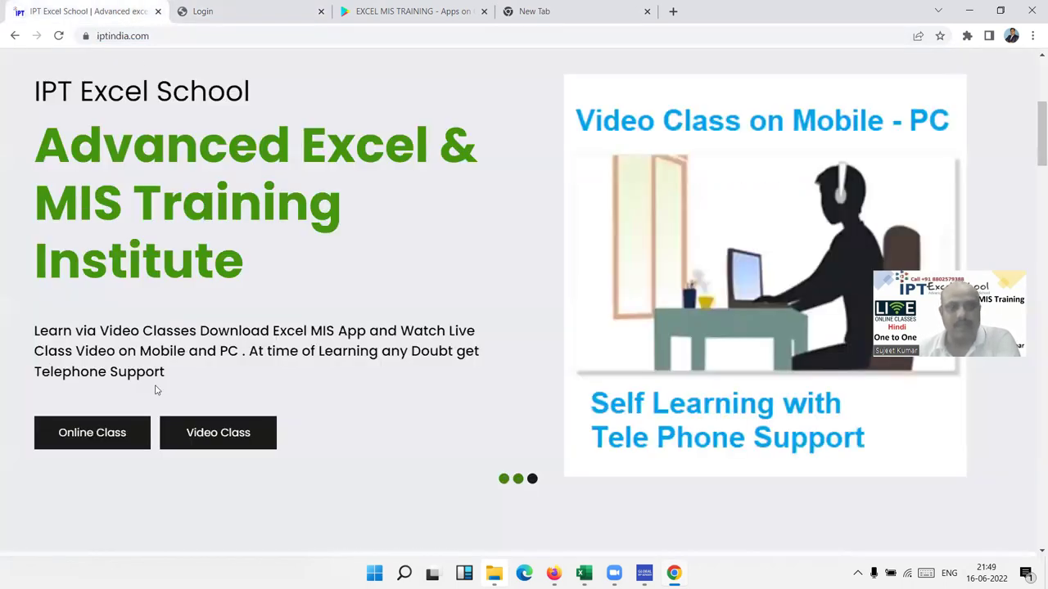
Open online classes, dismiss the ad, and open the Complete Course for MIS Report Automation page.
{"action": "left_click", "coordinate": [116, 445]}
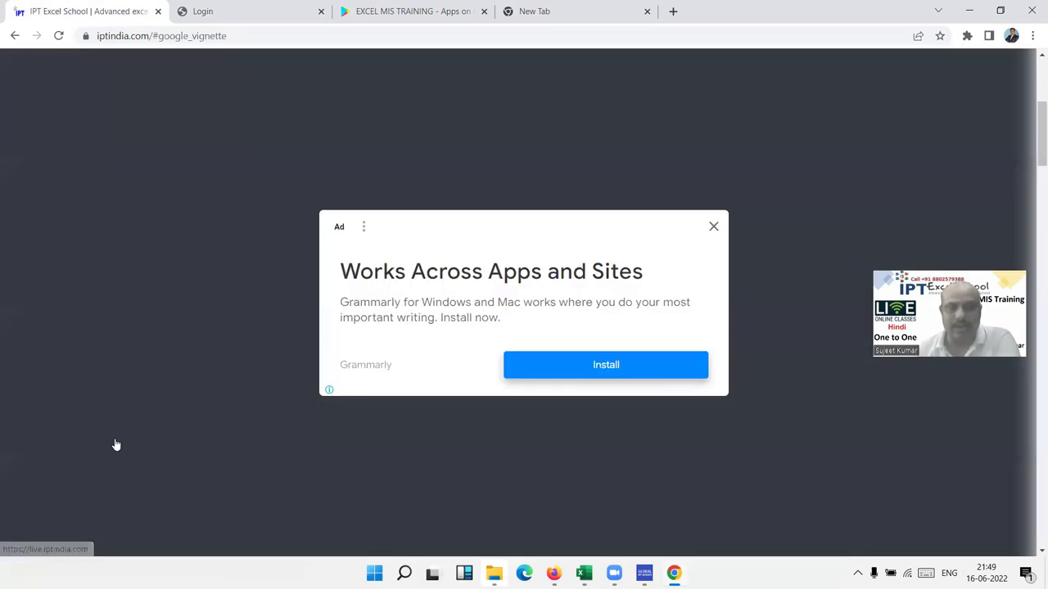
{"action": "left_click", "coordinate": [716, 229]}
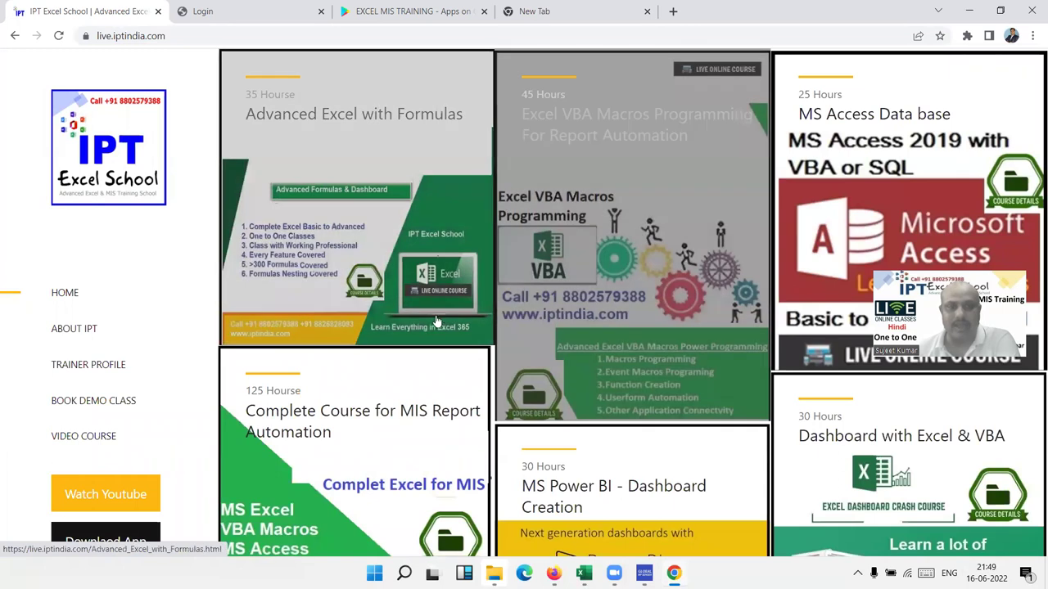
{"action": "scroll", "coordinate": [459, 229], "scroll_direction": "down", "scroll_amount": 3}
{"action": "left_click", "coordinate": [420, 238]}
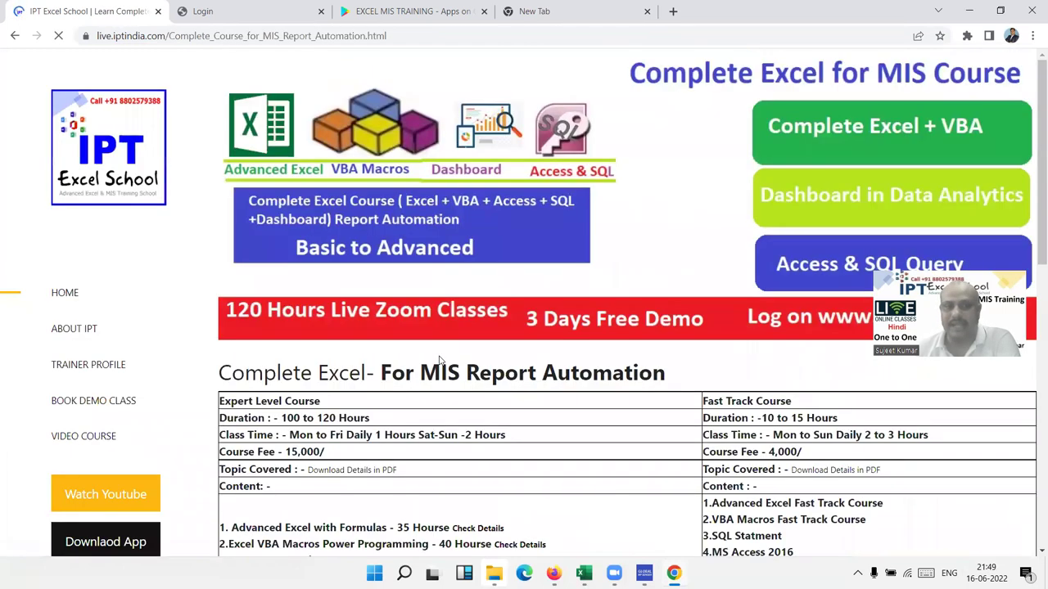
Highlight the 120 course duration, Class Time line and key words in each course topic.
{"action": "scroll", "coordinate": [440, 360], "scroll_direction": "down", "scroll_amount": 2}
{"action": "scroll", "coordinate": [440, 360], "scroll_direction": "down", "scroll_amount": 1}
{"action": "double_click", "coordinate": [324, 190]}
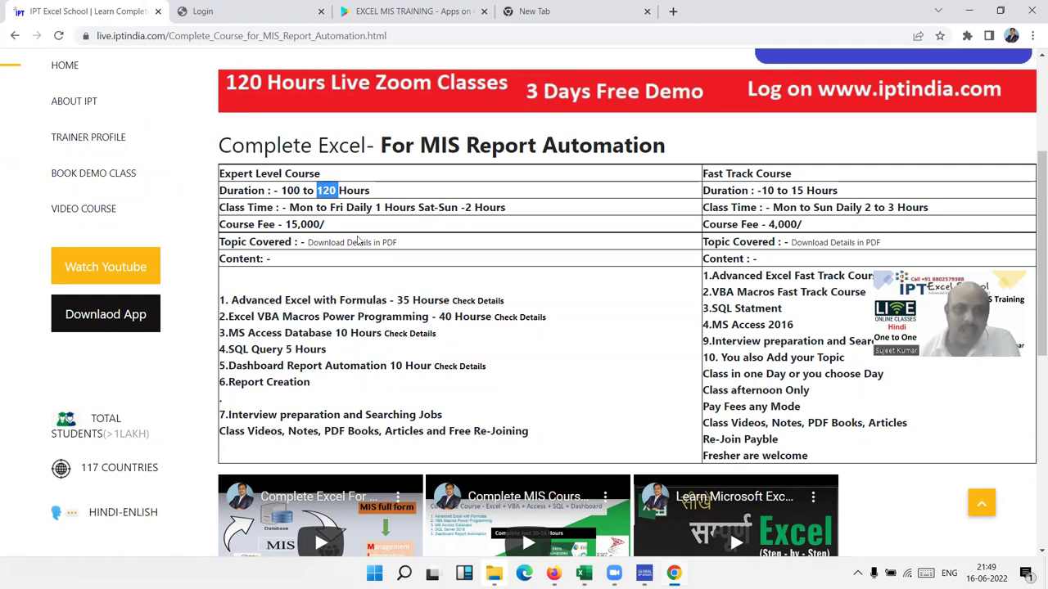
{"action": "triple_click", "coordinate": [391, 208]}
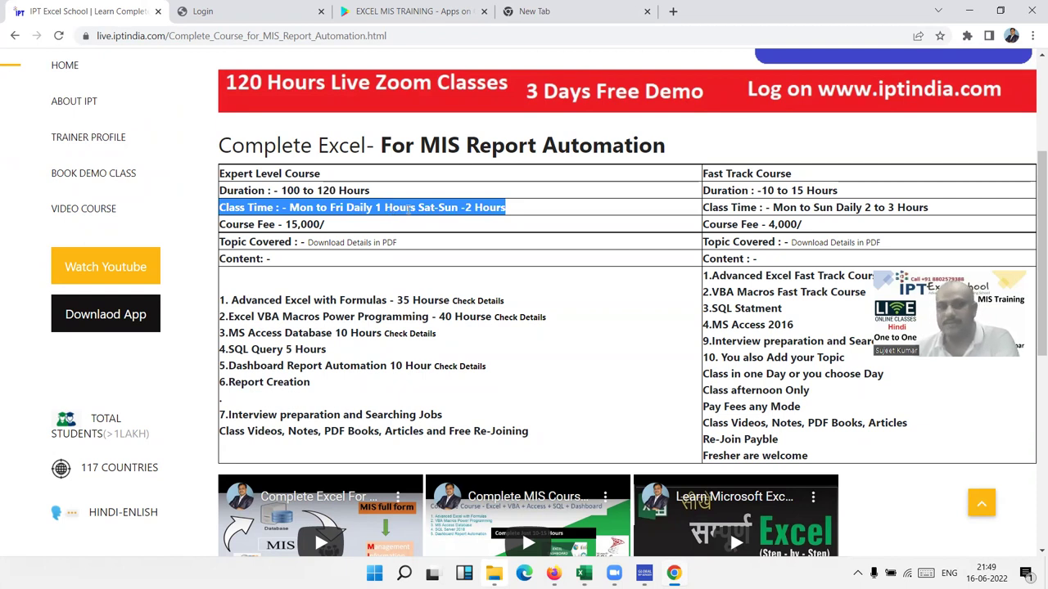
{"action": "double_click", "coordinate": [481, 208]}
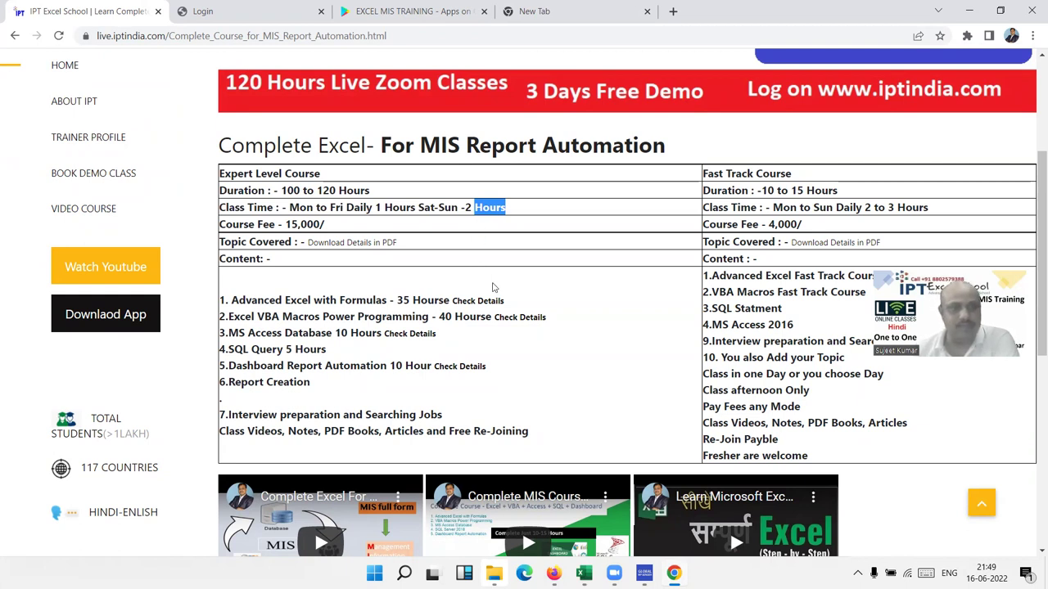
{"action": "double_click", "coordinate": [362, 300]}
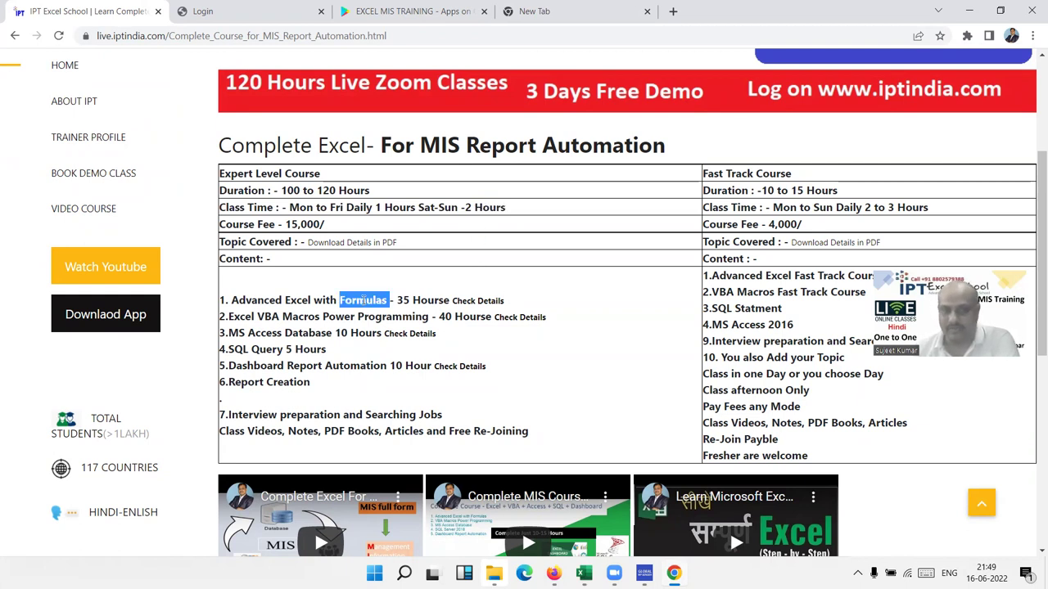
{"action": "triple_click", "coordinate": [355, 316]}
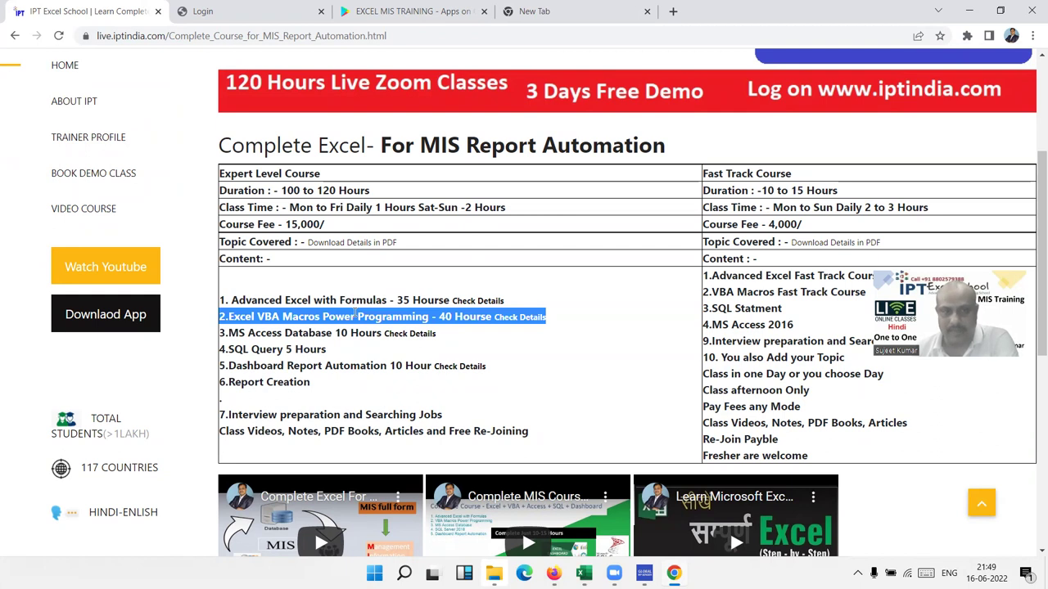
{"action": "double_click", "coordinate": [290, 333]}
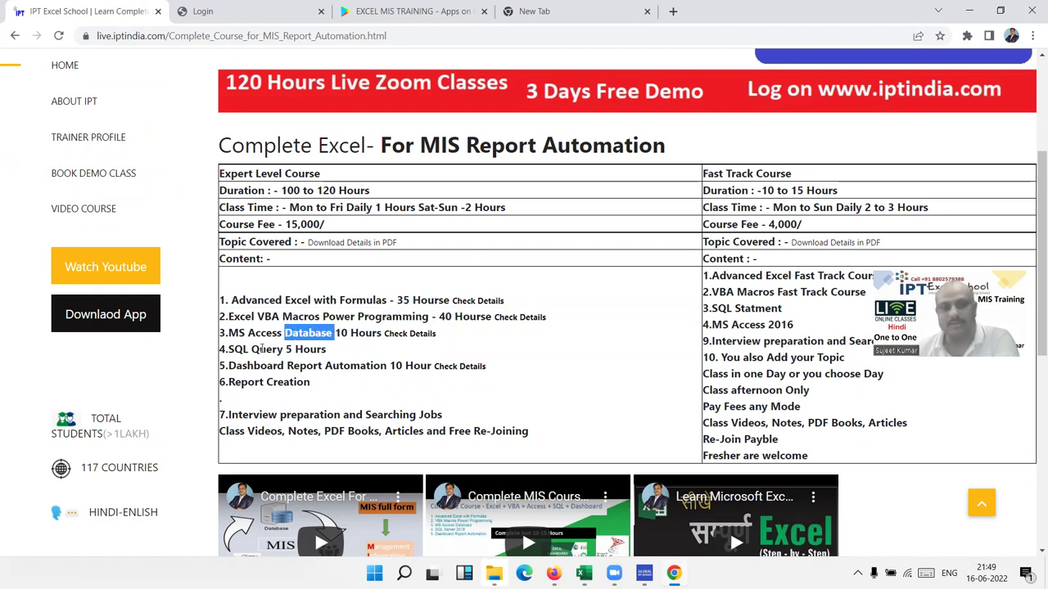
{"action": "double_click", "coordinate": [261, 350]}
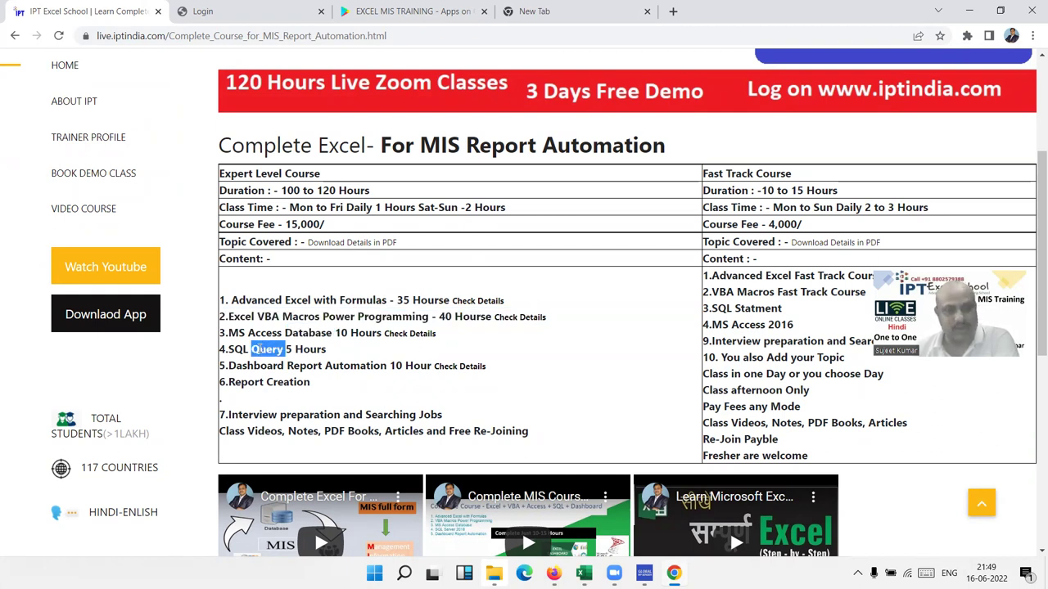
{"action": "double_click", "coordinate": [260, 363]}
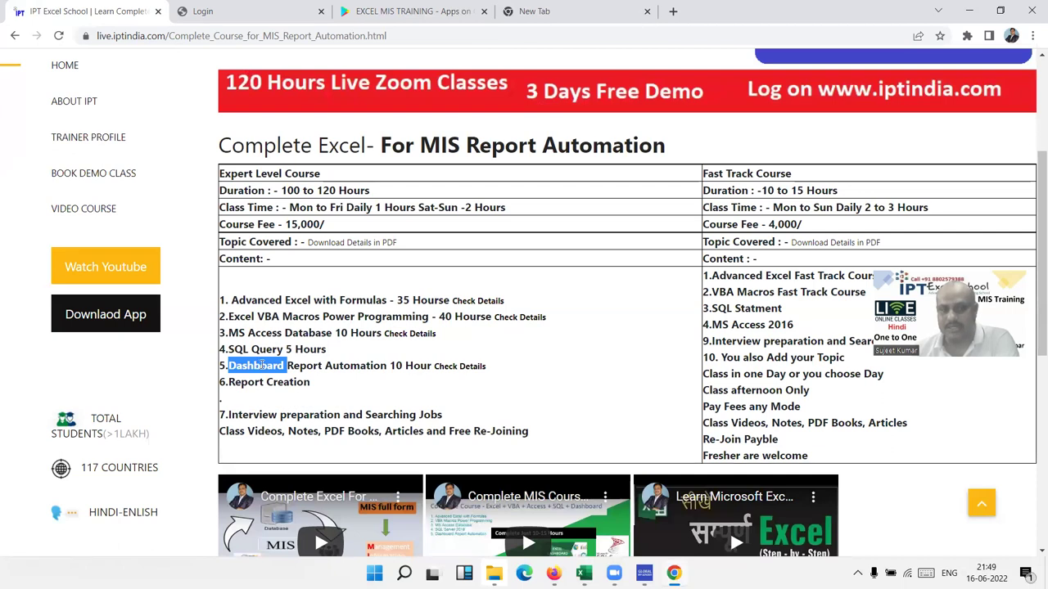
{"action": "double_click", "coordinate": [261, 382]}
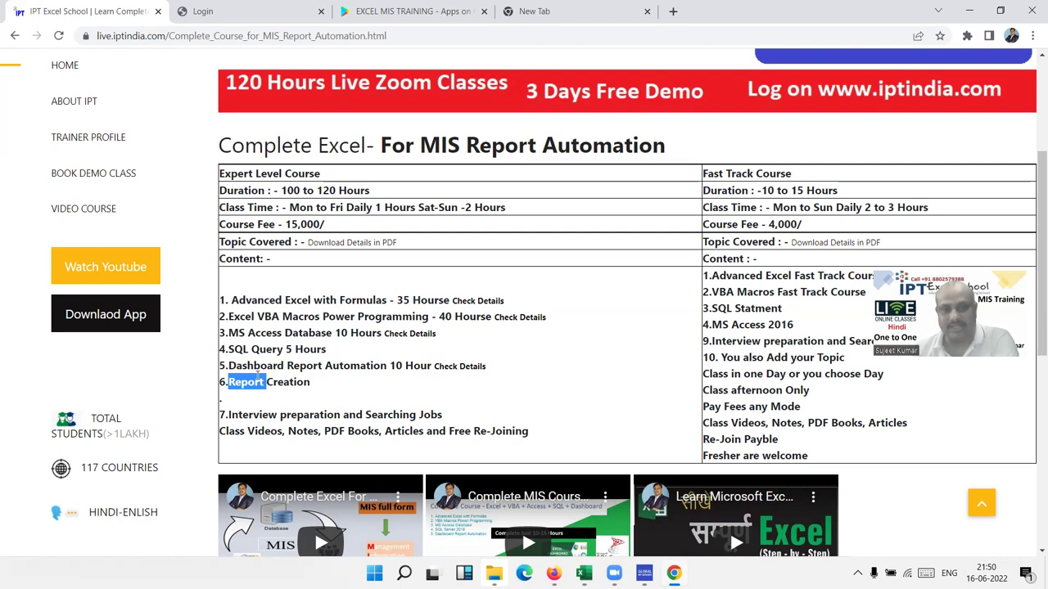
Highlight the included materials Notes, Books, Articles and Re-Joining in the course details.
{"action": "left_click_drag", "start_coordinate": [265, 431], "coordinate": [195, 436]}
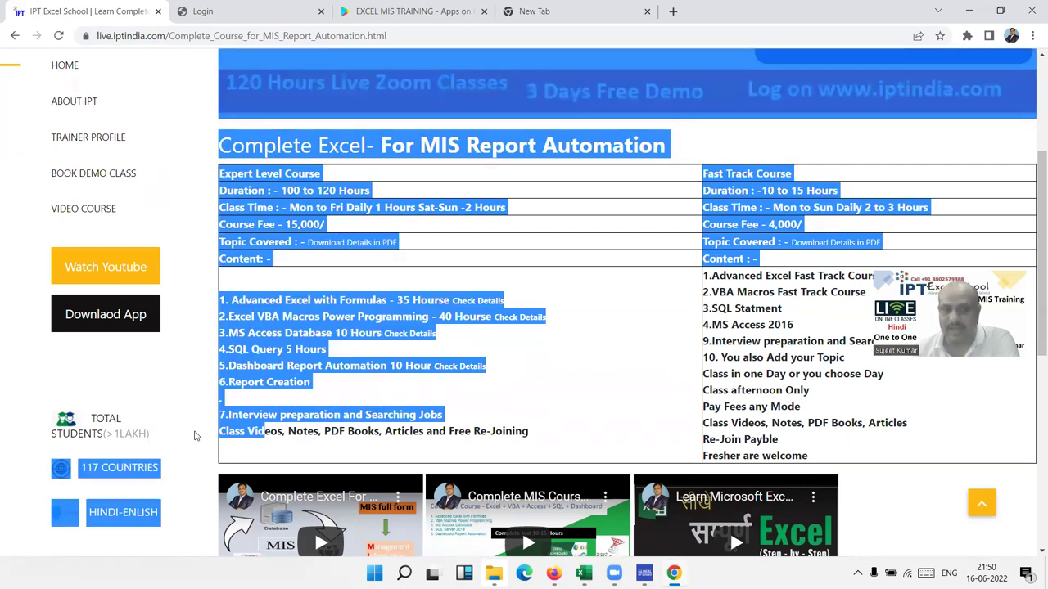
{"action": "double_click", "coordinate": [303, 431]}
{"action": "double_click", "coordinate": [364, 432]}
{"action": "double_click", "coordinate": [416, 432]}
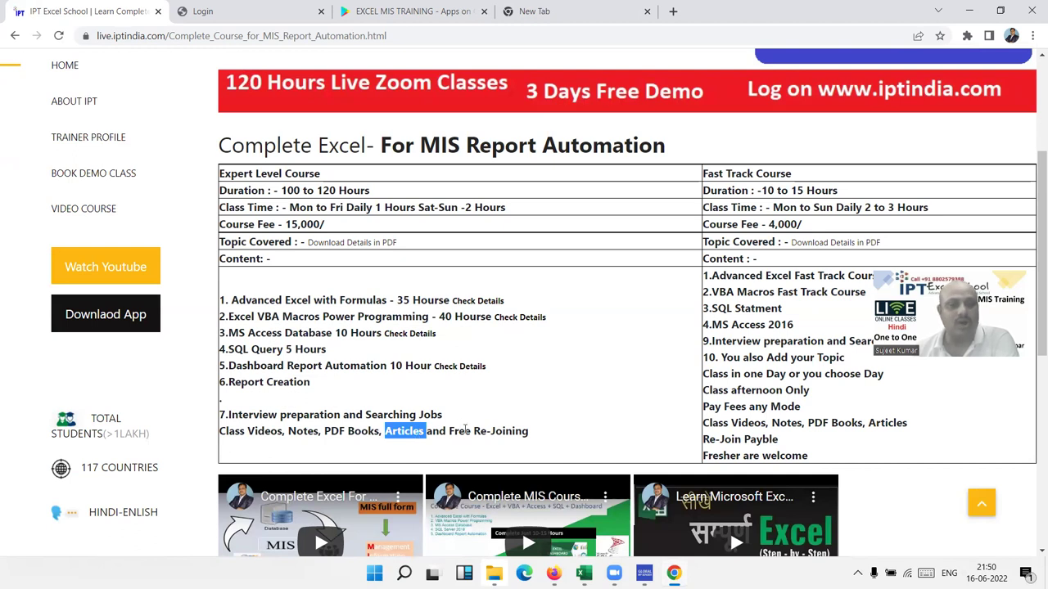
{"action": "left_click_drag", "start_coordinate": [473, 432], "coordinate": [531, 434]}
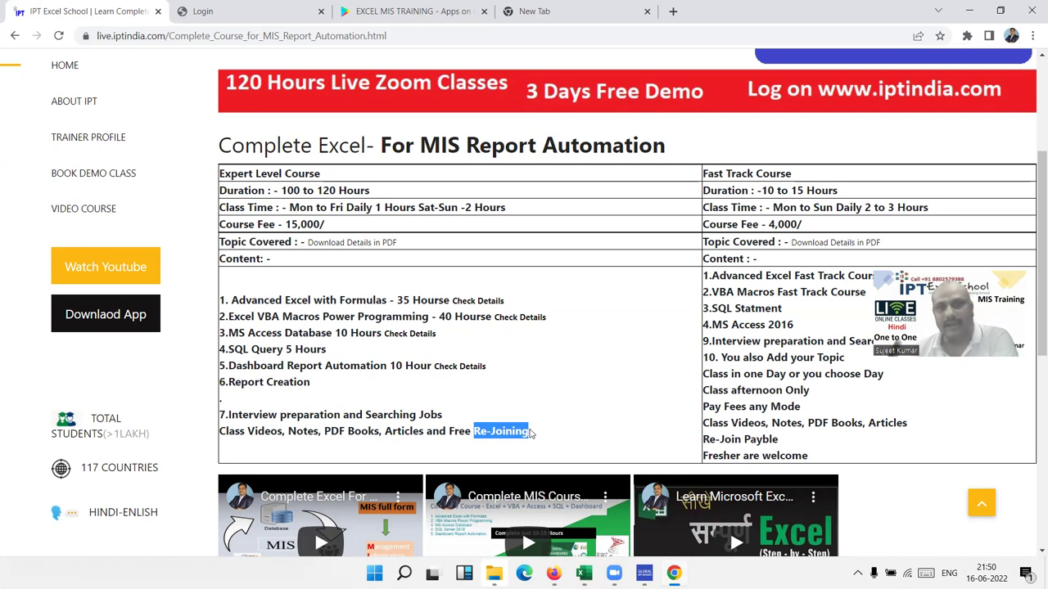
{"action": "scroll", "coordinate": [530, 434], "scroll_direction": "up", "scroll_amount": 3}
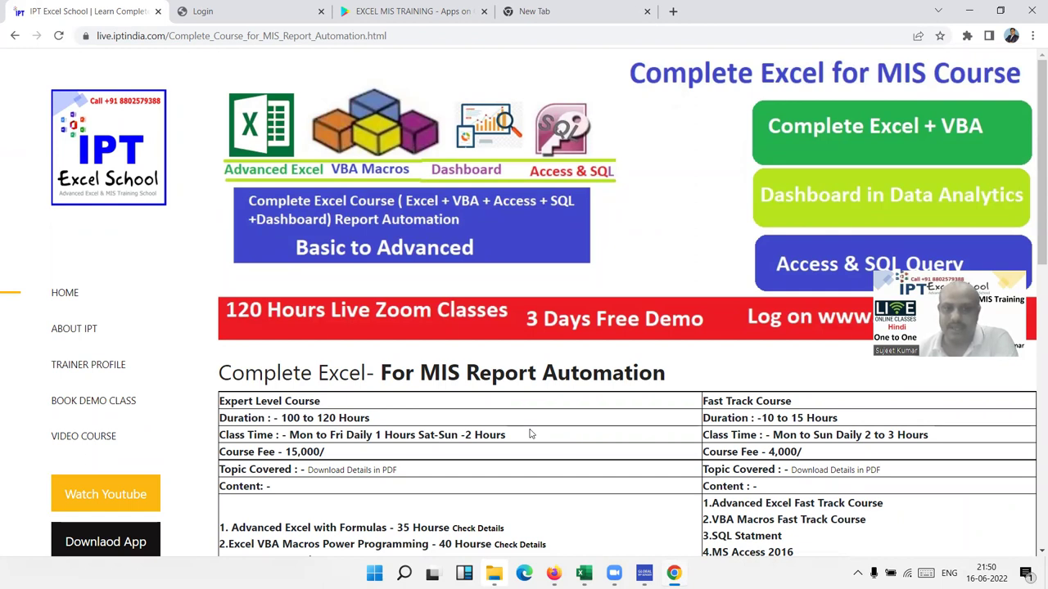
Open the course details PDF and scroll through it.
{"action": "left_click", "coordinate": [356, 473]}
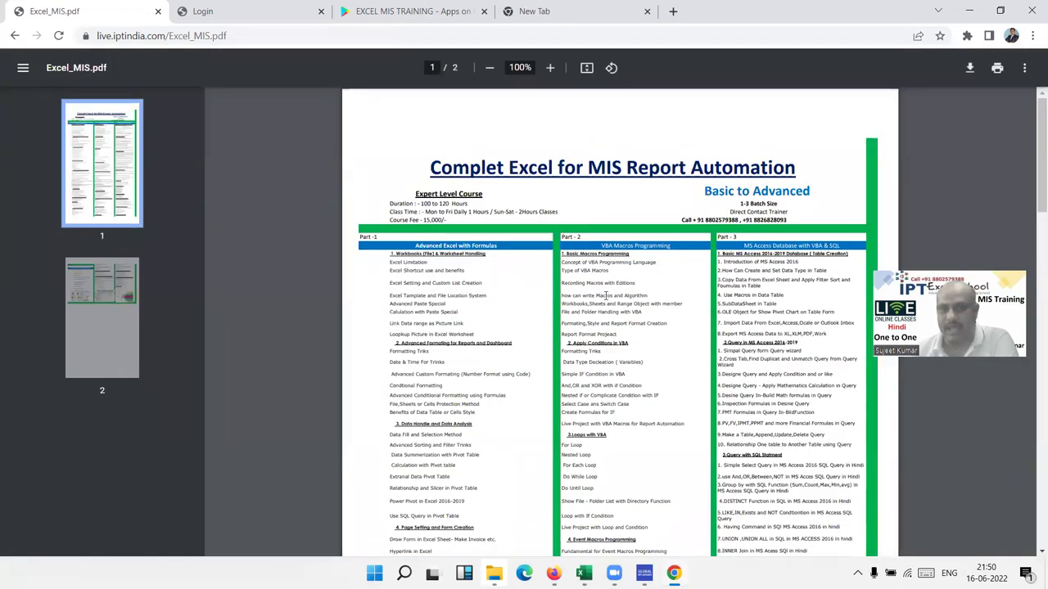
{"action": "scroll", "coordinate": [606, 296], "scroll_direction": "down", "scroll_amount": 5}
{"action": "scroll", "coordinate": [606, 296], "scroll_direction": "down", "scroll_amount": 5}
{"action": "scroll", "coordinate": [606, 297], "scroll_direction": "up", "scroll_amount": 7}
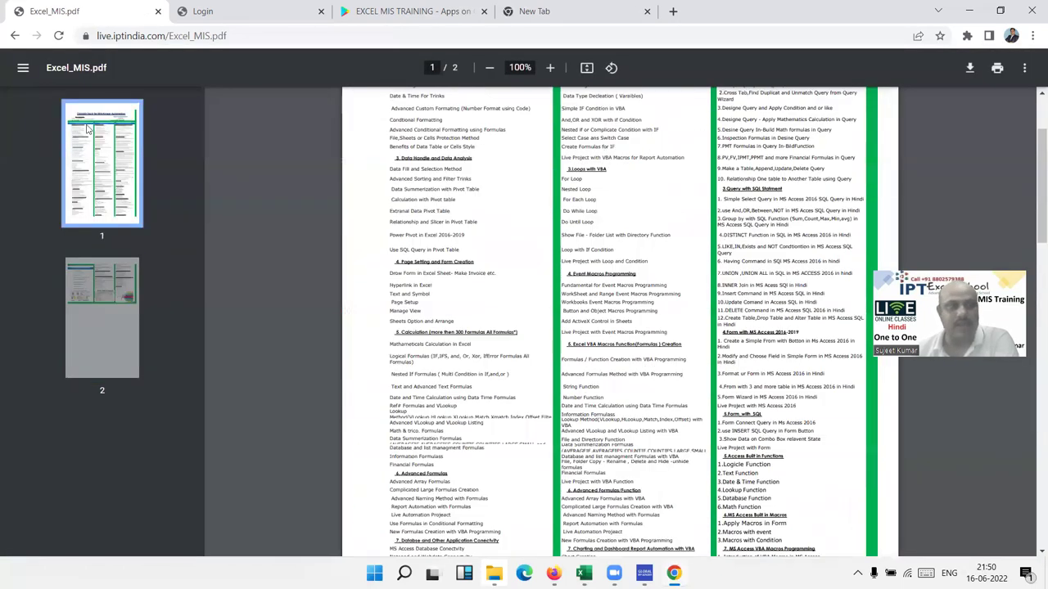
{"action": "left_click", "coordinate": [89, 130]}
Go back to the course listing page and minimise Chrome to return to the workbook.
{"action": "left_click", "coordinate": [14, 36]}
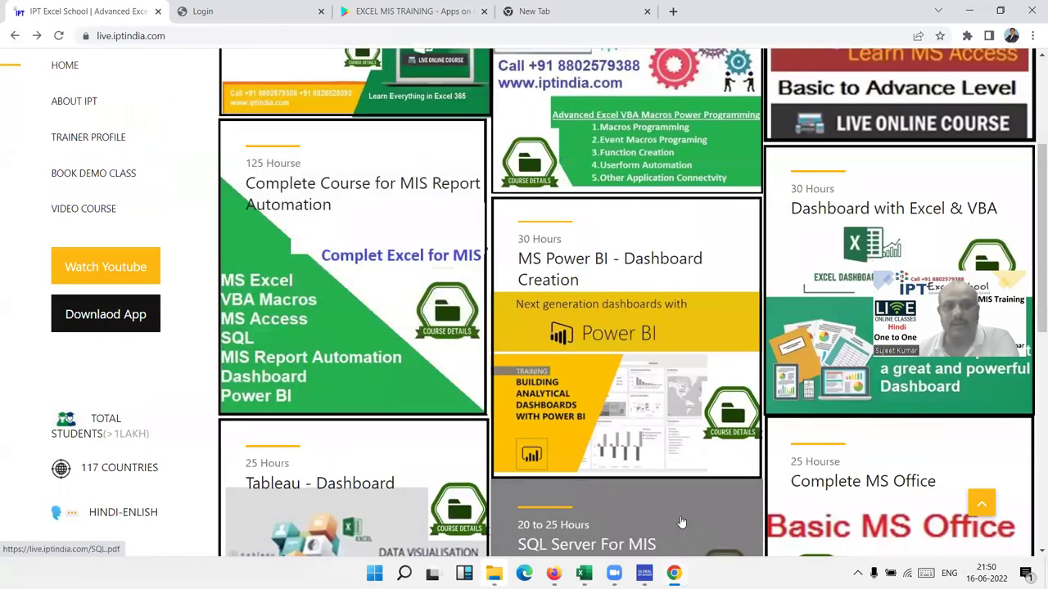
{"action": "scroll", "coordinate": [680, 522], "scroll_direction": "down", "scroll_amount": 5}
{"action": "scroll", "coordinate": [576, 417], "scroll_direction": "up", "scroll_amount": 6}
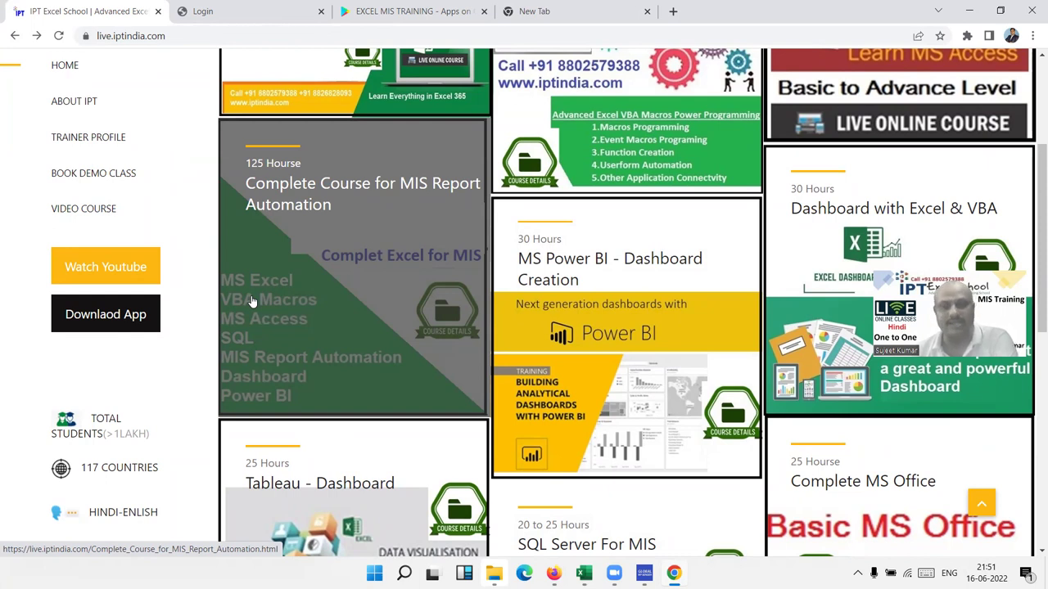
{"action": "scroll", "coordinate": [252, 302], "scroll_direction": "up", "scroll_amount": 3}
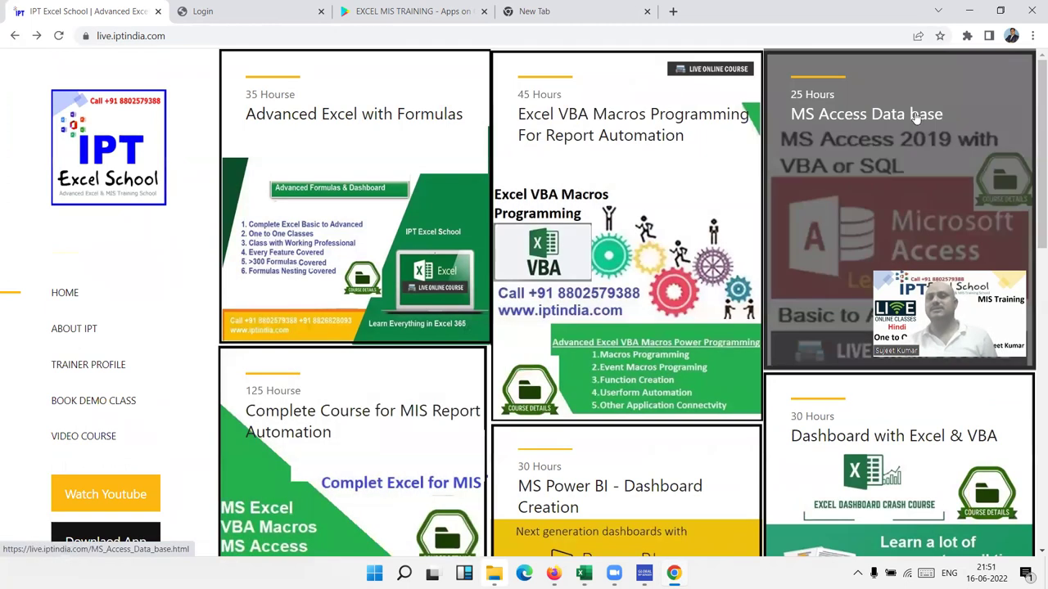
{"action": "left_click", "coordinate": [970, 11]}
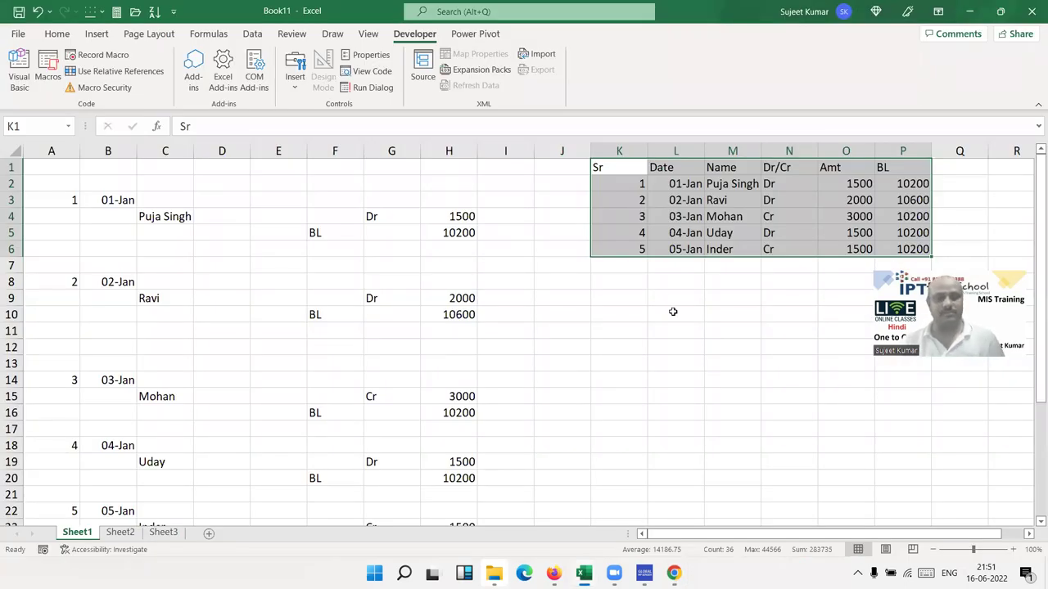
On the empty Sheet3, enter the heading MIS in cell E3.
{"action": "left_click", "coordinate": [127, 533]}
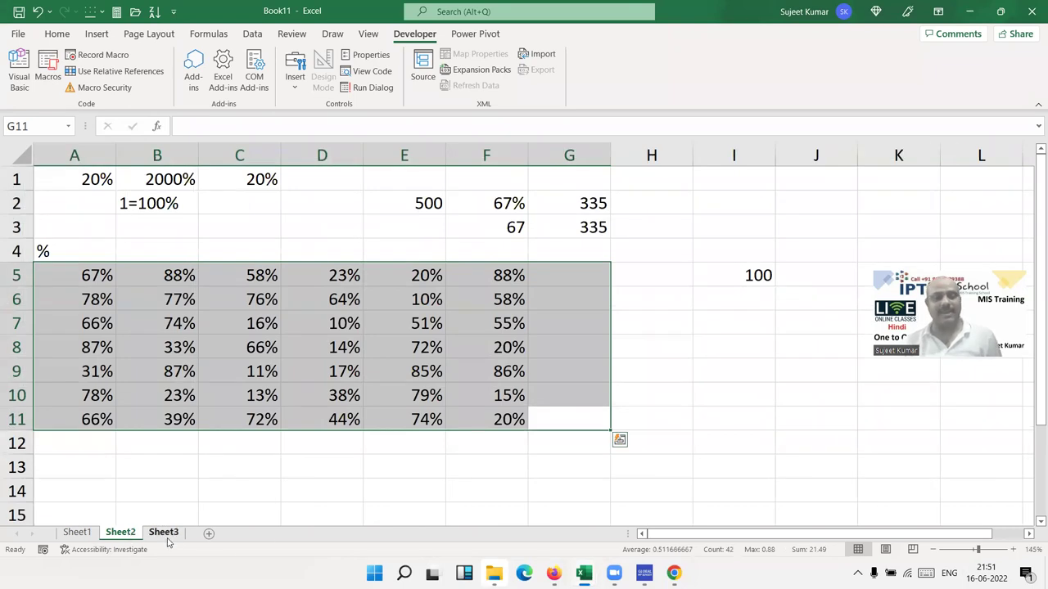
{"action": "left_click", "coordinate": [160, 519]}
{"action": "left_click", "coordinate": [164, 533]}
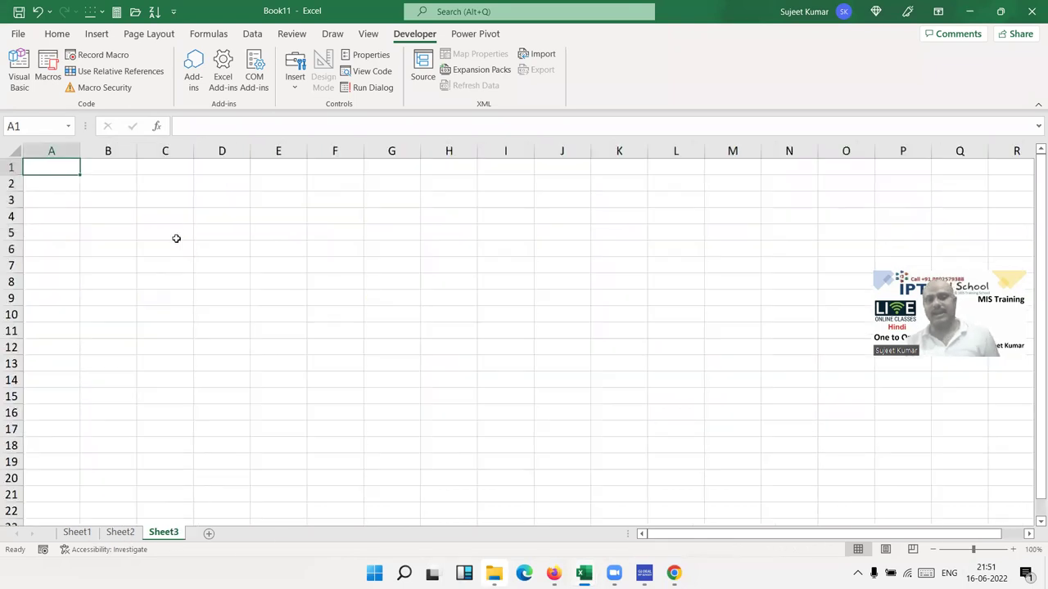
{"action": "scroll", "coordinate": [176, 247], "scroll_direction": "up", "scroll_amount": 1}
{"action": "left_click", "coordinate": [191, 219]}
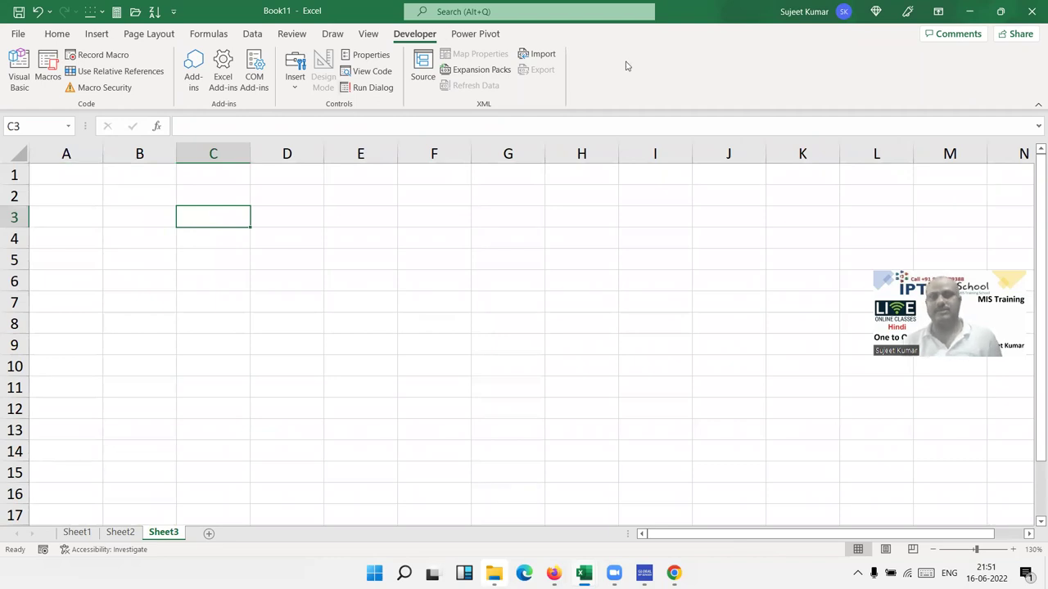
{"action": "type", "text": "6."}
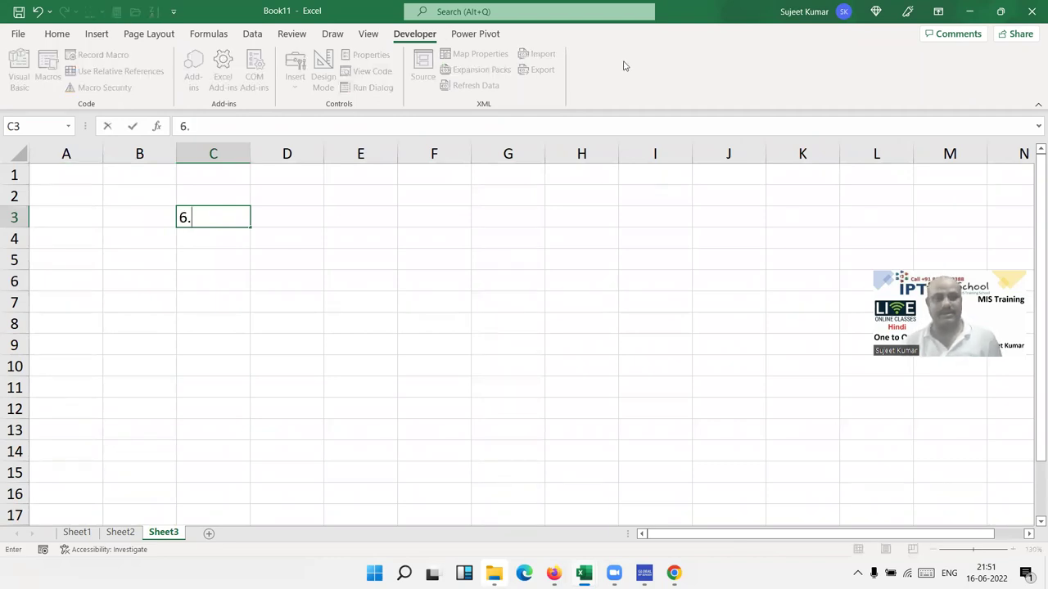
{"action": "key", "text": "Escape"}
{"action": "key", "text": "Right"}
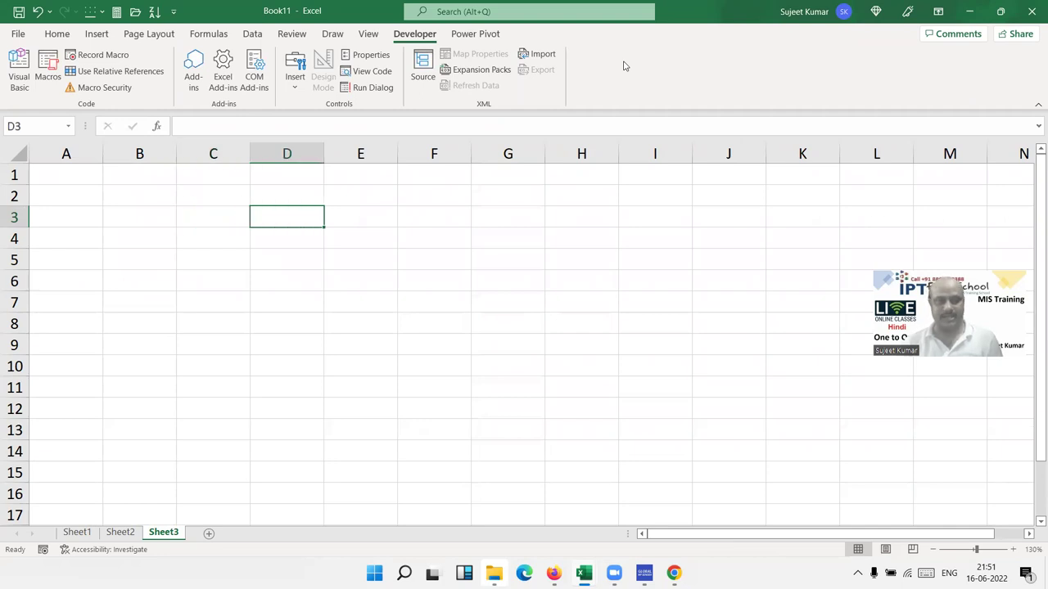
{"action": "key", "text": "Right"}
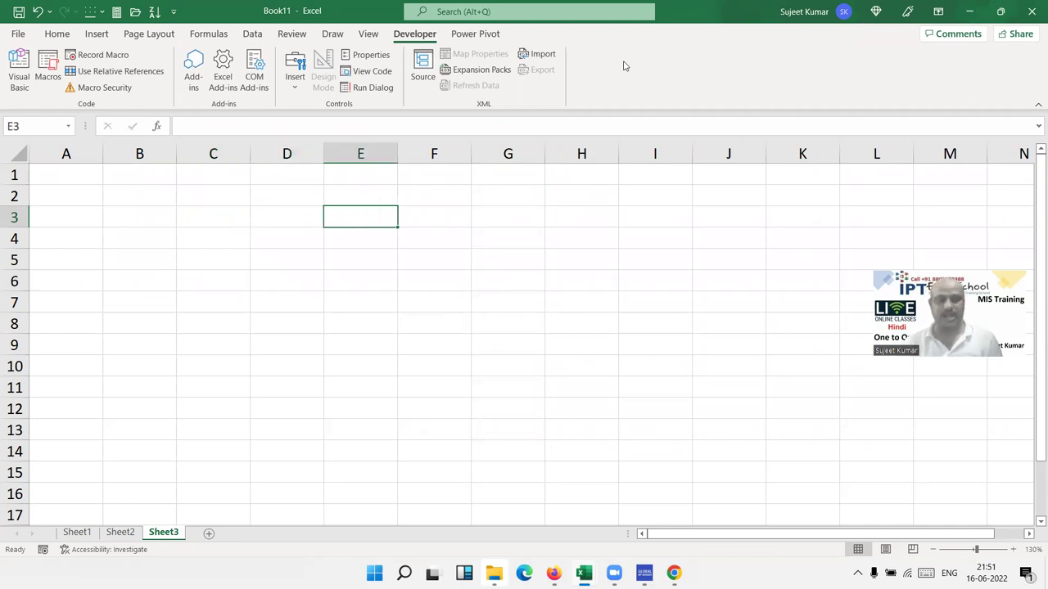
{"action": "type", "text": "MIS"}
{"action": "key", "text": "Return"}
Enter the times 6.30, 10 and 9.15 in B3:B5.
{"action": "key", "text": "Left"}
{"action": "key", "text": "Up"}
{"action": "key", "text": "Left"}
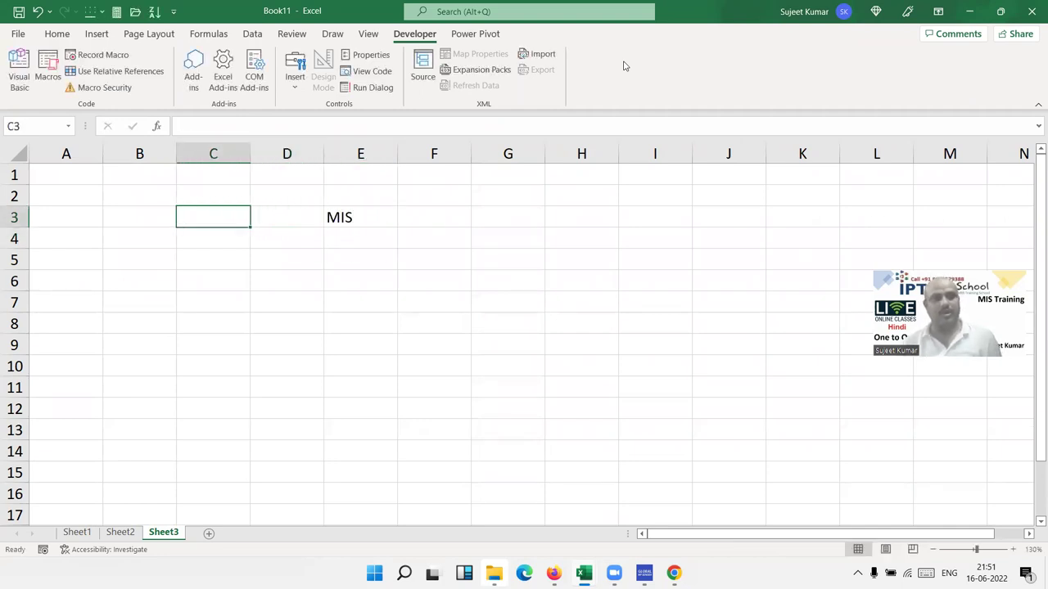
{"action": "key", "text": "Left"}
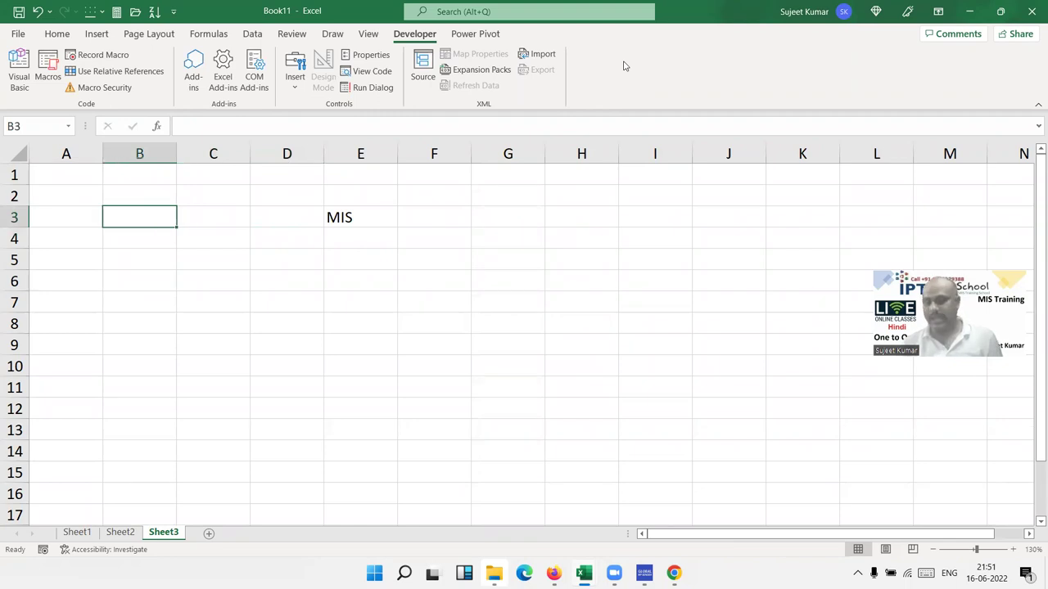
{"action": "type", "text": "6.30"}
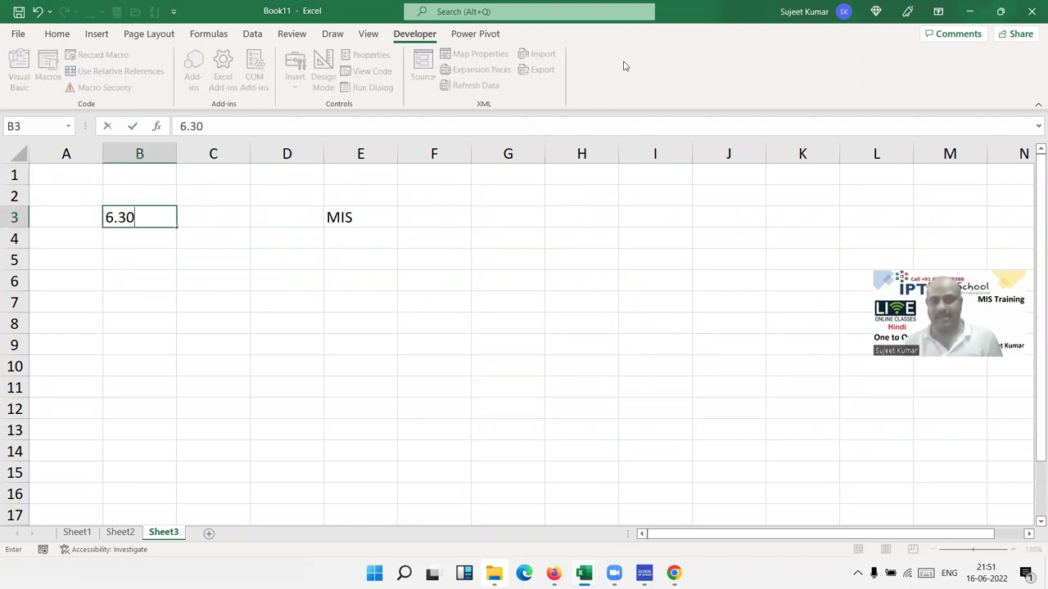
{"action": "key", "text": "Return"}
{"action": "type", "text": "1"}
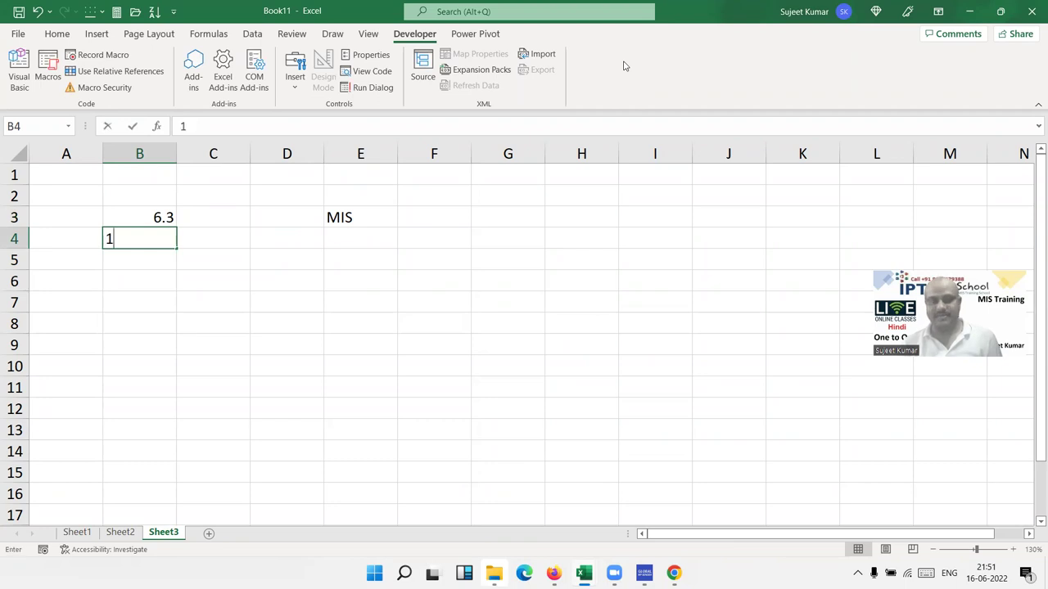
{"action": "type", "text": "0"}
{"action": "key", "text": "Return"}
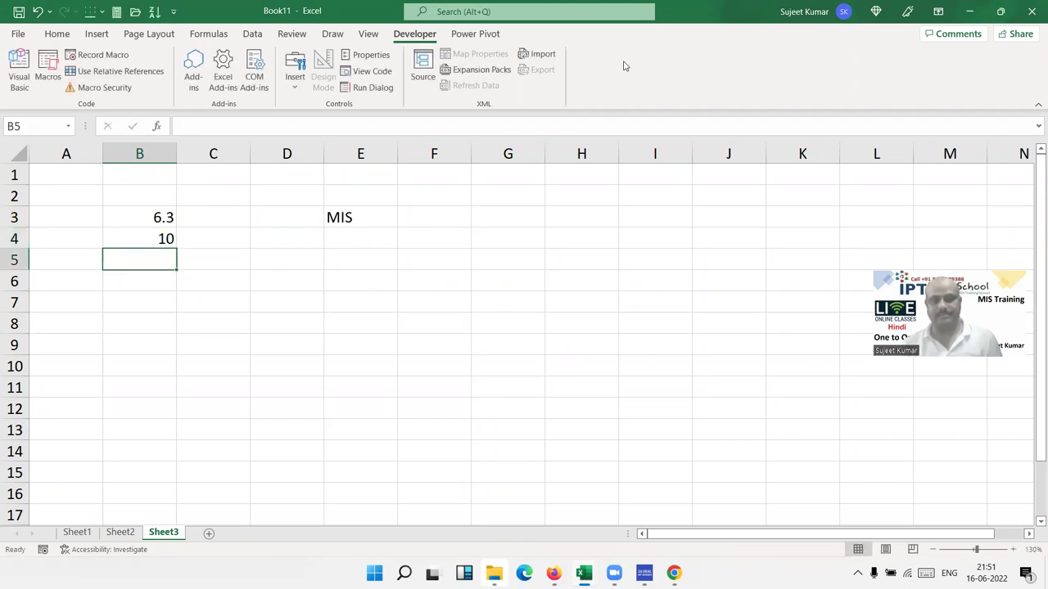
{"action": "type", "text": "9.15"}
{"action": "key", "text": "Return"}
Enter the times 1, 4, 6, 7.15 and 9.30 in B6:B10.
{"action": "key", "text": "Up"}
{"action": "key", "text": "Up"}
{"action": "key", "text": "Down"}
{"action": "key", "text": "Down"}
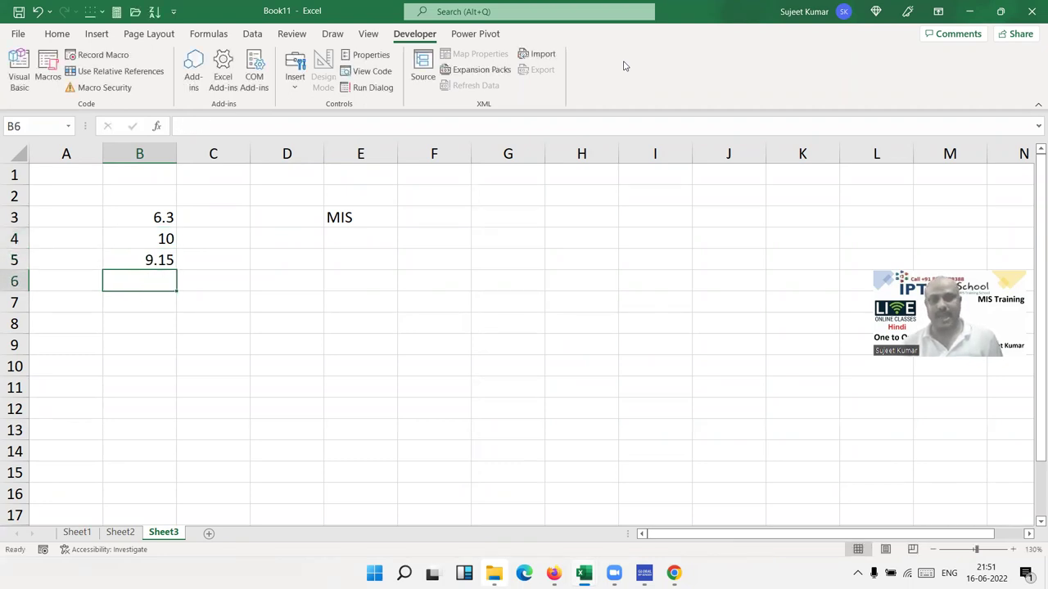
{"action": "type", "text": "1."}
{"action": "key", "text": "Return"}
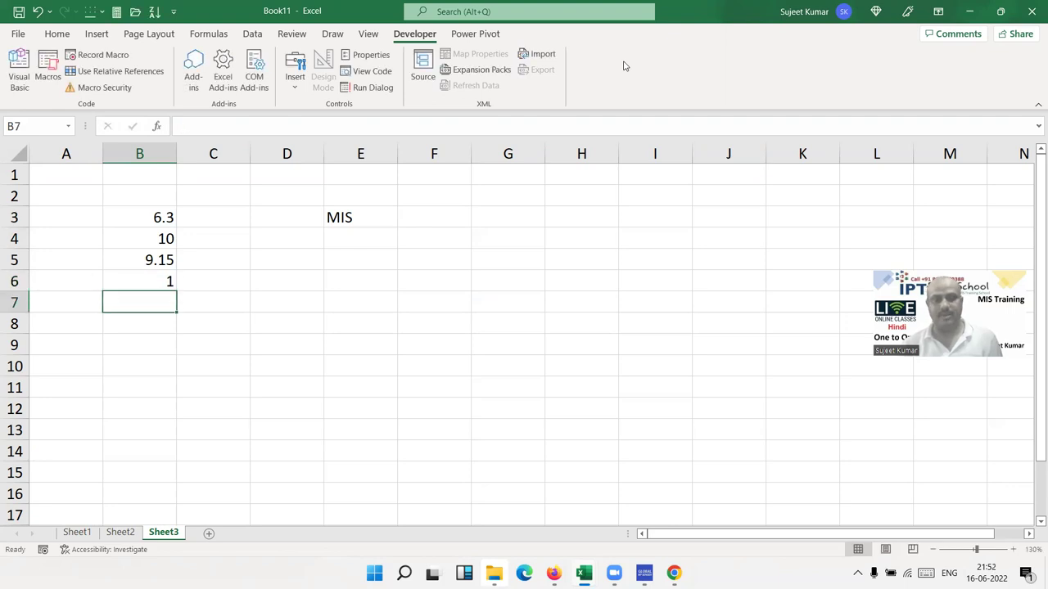
{"action": "type", "text": "4"}
{"action": "key", "text": "Return"}
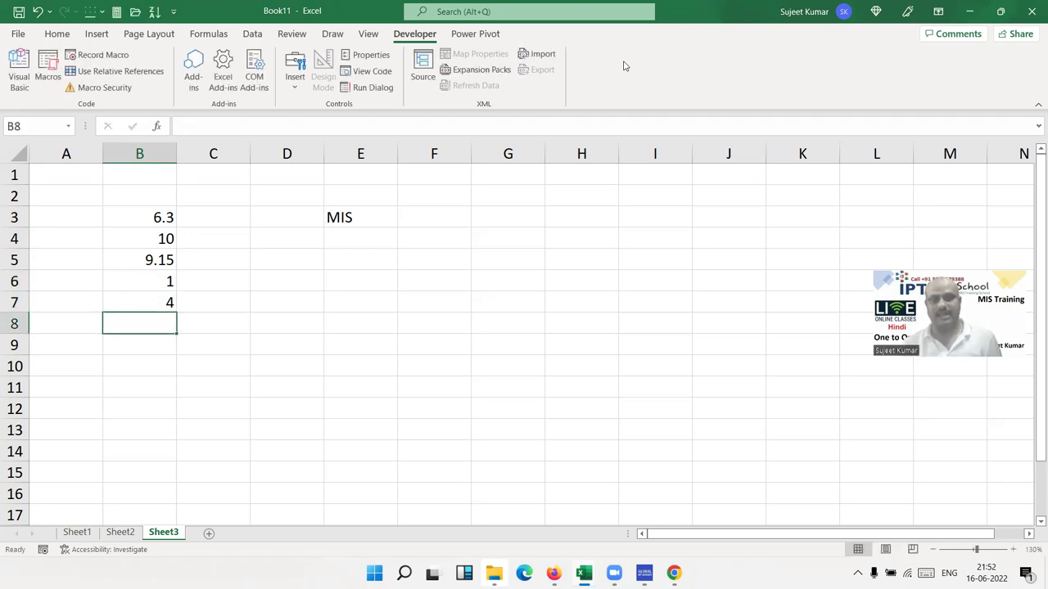
{"action": "type", "text": "6"}
{"action": "key", "text": "Return"}
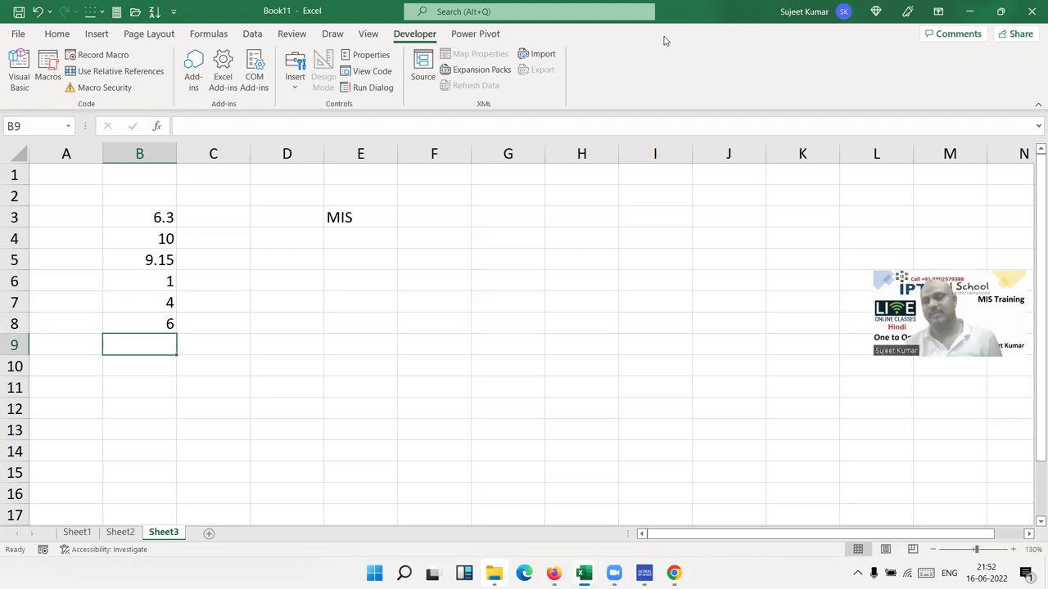
{"action": "type", "text": "7.15"}
{"action": "key", "text": "Return"}
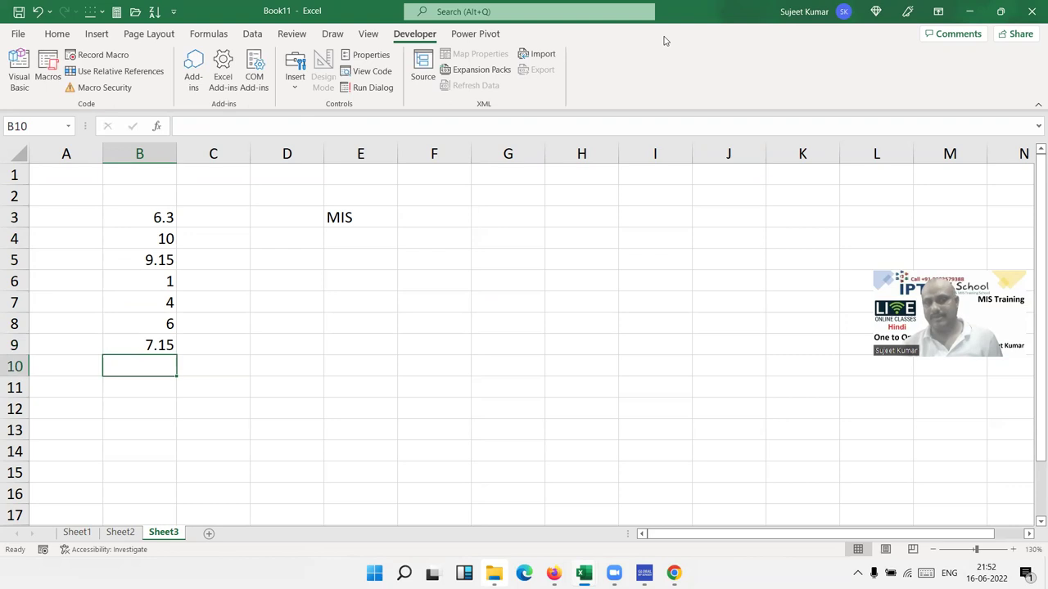
{"action": "type", "text": "9.30"}
{"action": "key", "text": "Return"}
Select the time list B3:B10, then move to F3 beside the MIS heading.
{"action": "key", "text": "Up"}
{"action": "key", "text": "ctrl+shift+Up"}
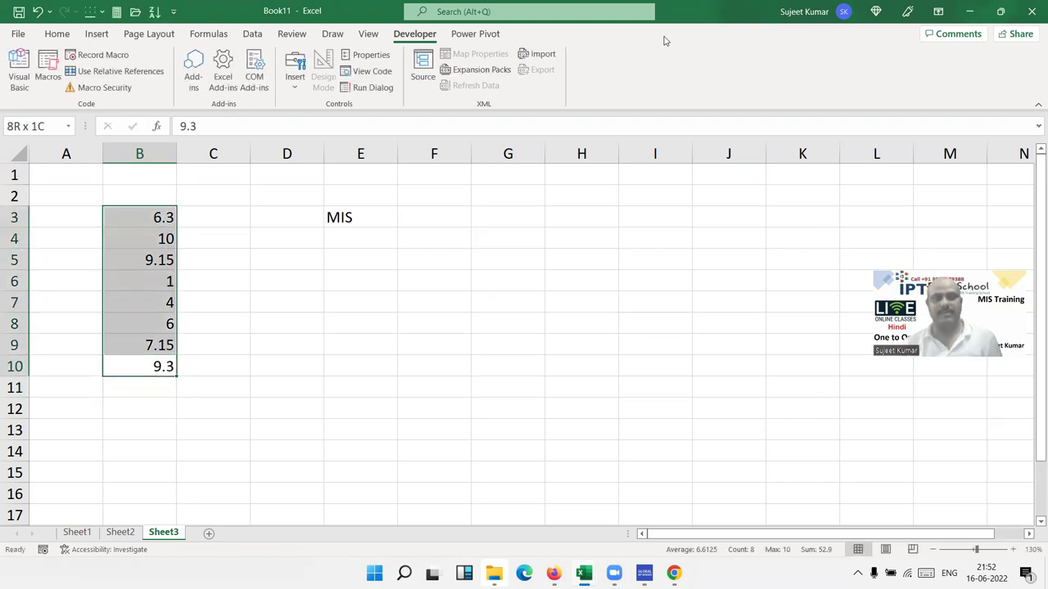
{"action": "key", "text": "Right"}
{"action": "key", "text": "Right"}
{"action": "key", "text": "Right"}
{"action": "key", "text": "Right"}
{"action": "key", "text": "Up"}
{"action": "key", "text": "Up"}
{"action": "key", "text": "Up"}
{"action": "key", "text": "Up"}
{"action": "key", "text": "Up"}
{"action": "key", "text": "Up"}
{"action": "key", "text": "Up"}
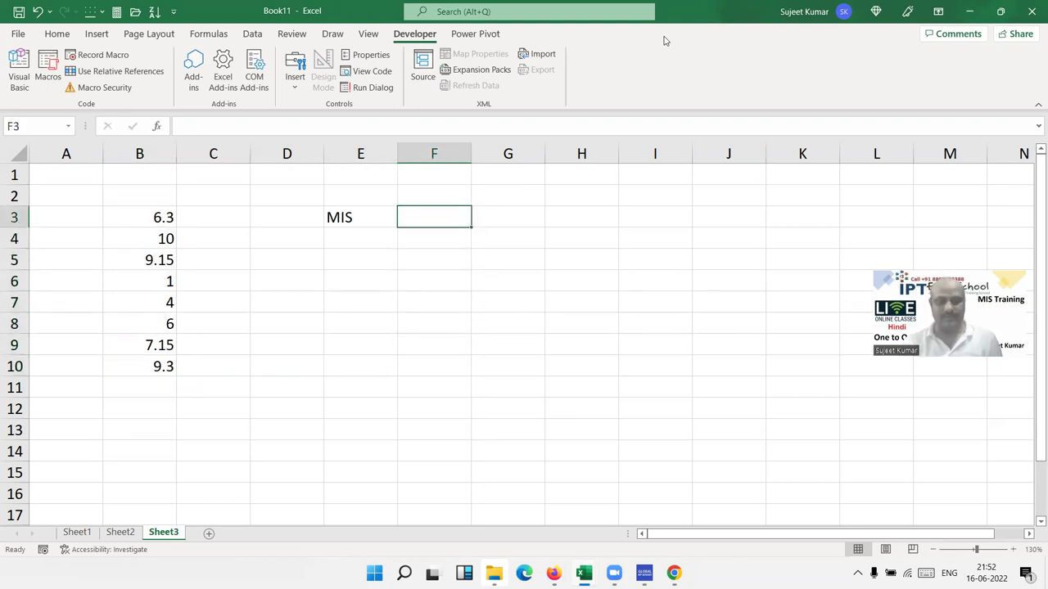
Enter the heading VBA in F3 with 7.15, 10 and 1 in F4:F6.
{"action": "type", "text": "VBA"}
{"action": "key", "text": "Return"}
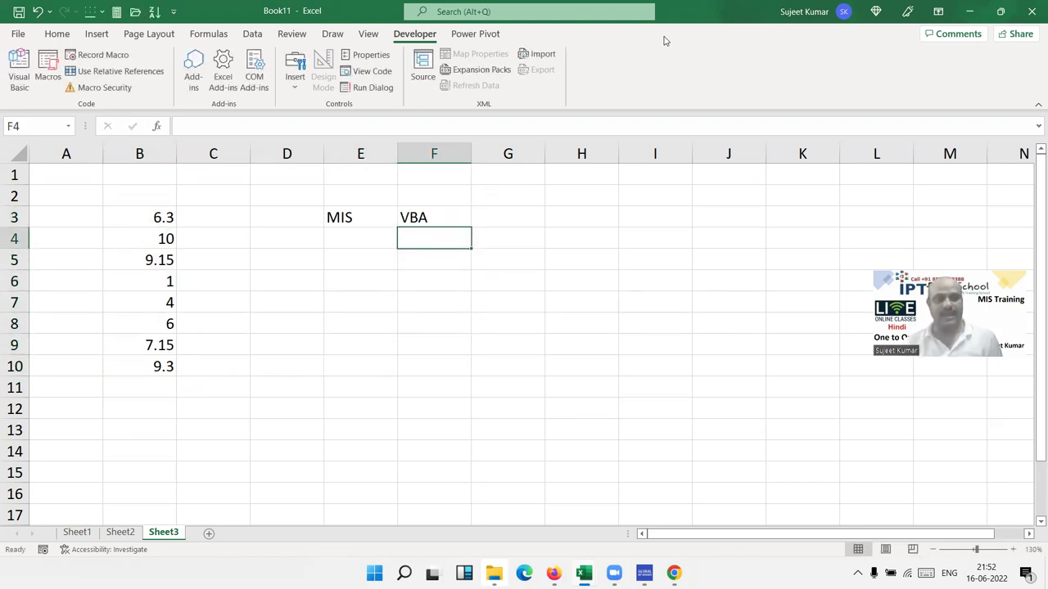
{"action": "type", "text": "7.15"}
{"action": "key", "text": "Return"}
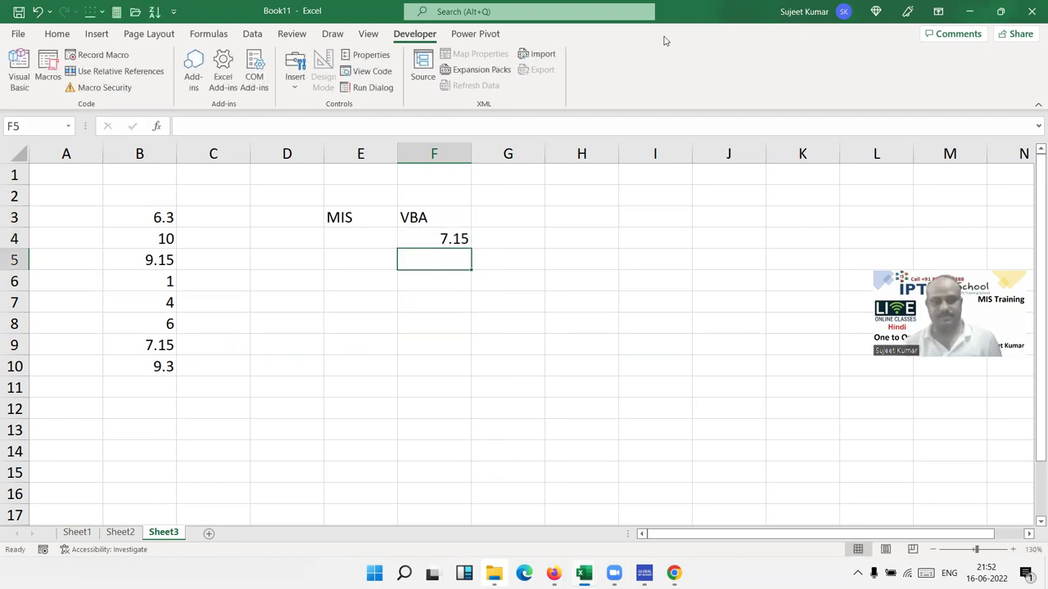
{"action": "type", "text": "10"}
{"action": "key", "text": "Return"}
{"action": "type", "text": "1"}
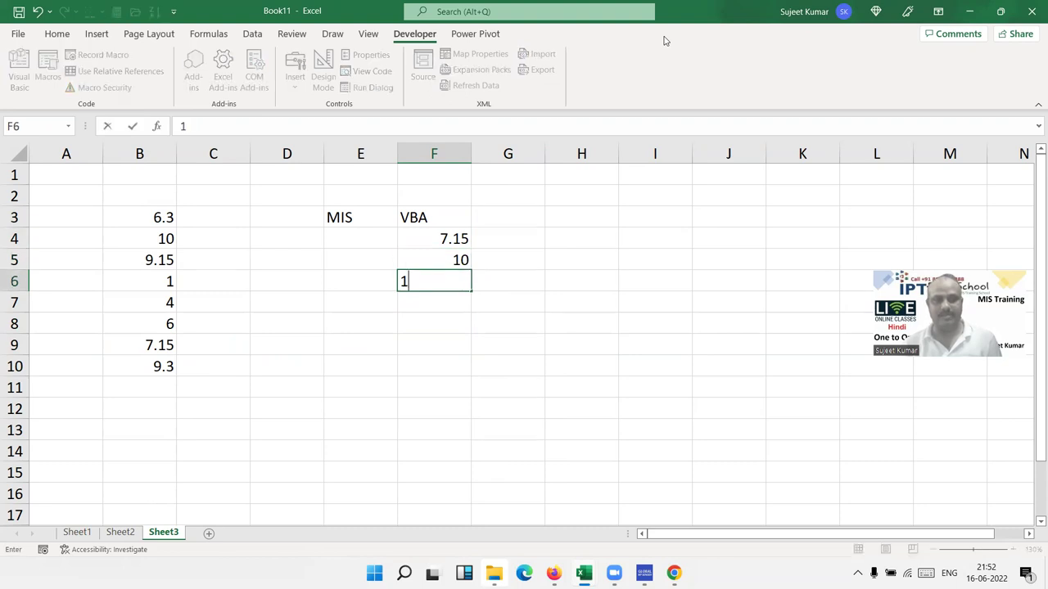
{"action": "key", "text": "Return"}
Enter 4, 6 and 9.30 in F7:F9, then select the VBA values F4:F9.
{"action": "type", "text": "4"}
{"action": "key", "text": "Return"}
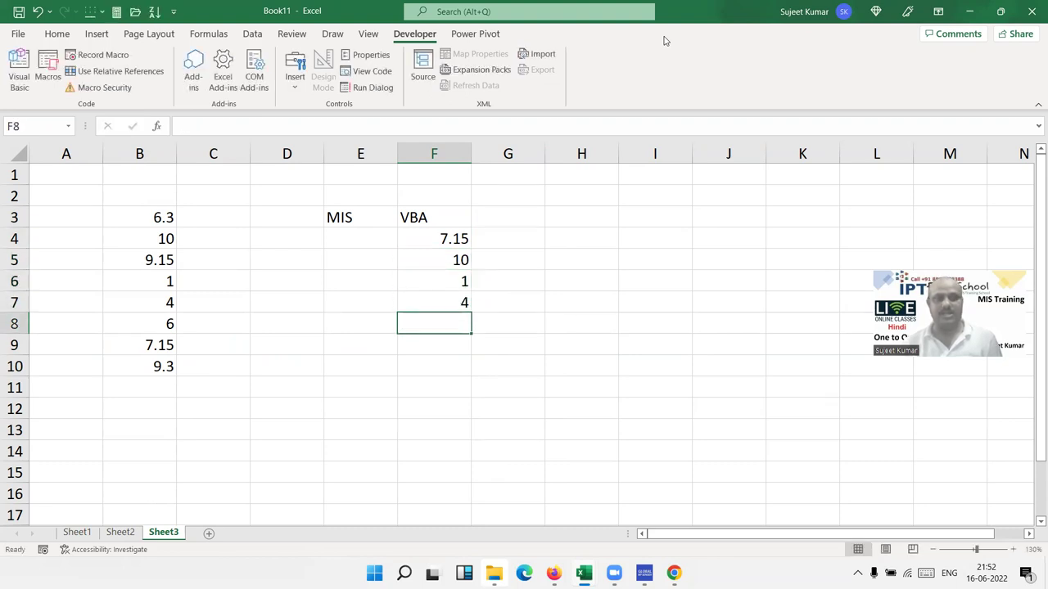
{"action": "type", "text": "6"}
{"action": "key", "text": "Return"}
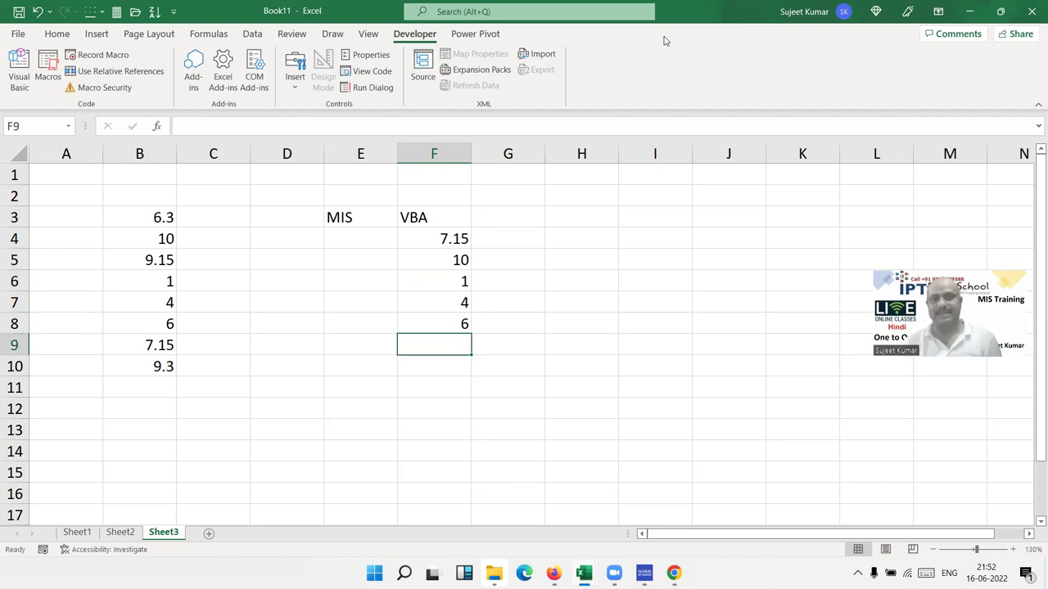
{"action": "type", "text": "9.3"}
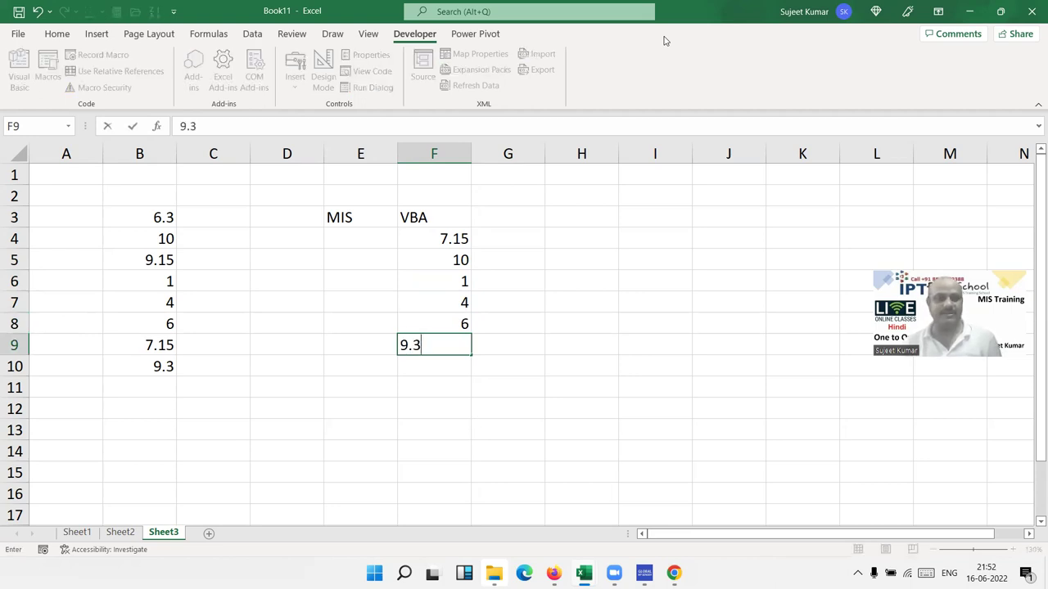
{"action": "type", "text": "0"}
{"action": "key", "text": "Return"}
{"action": "key", "text": "Up"}
{"action": "key", "text": "ctrl+shift+Up"}
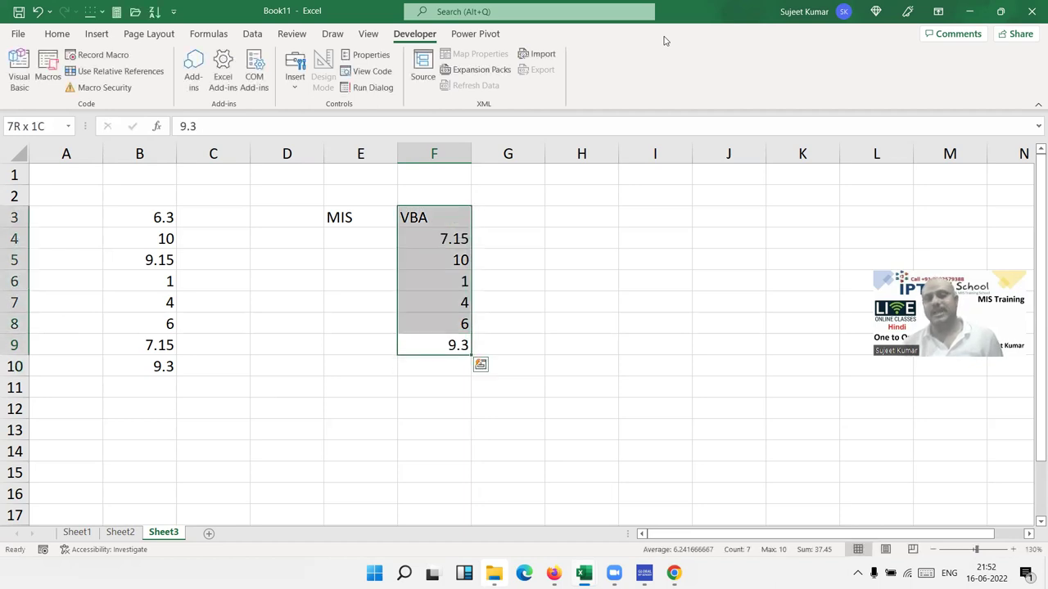
{"action": "key", "text": "shift+Down"}
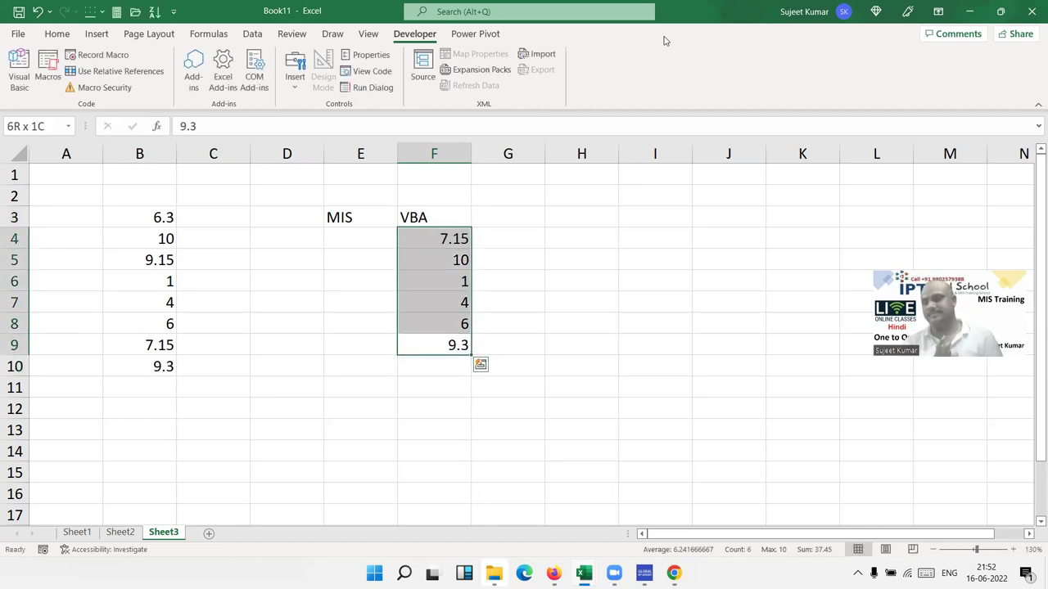